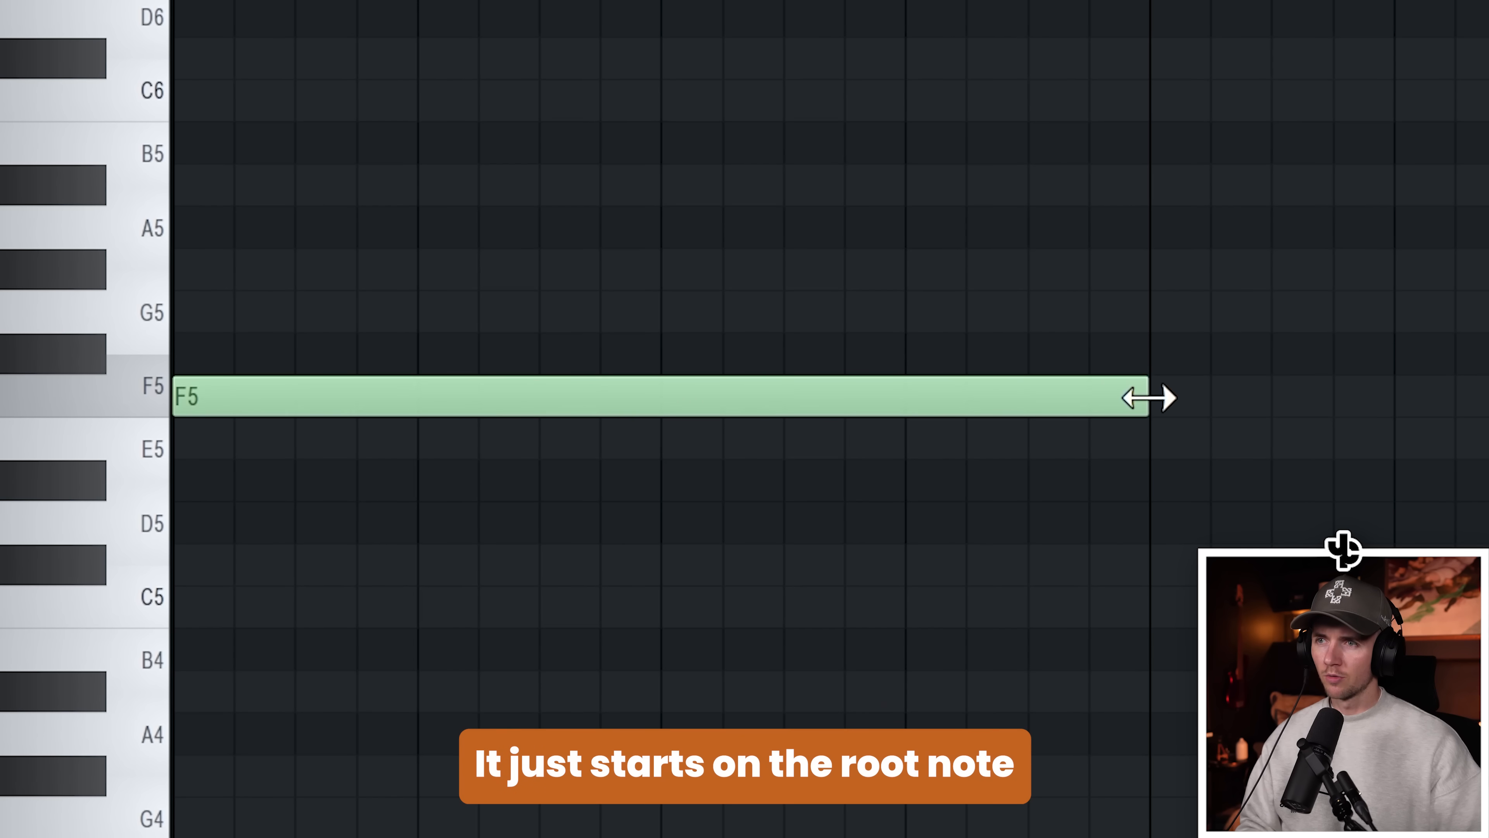
Add a one-bar note in bar 2 after the F5 root and transpose it up five semitones to A#5
click(1150, 398)
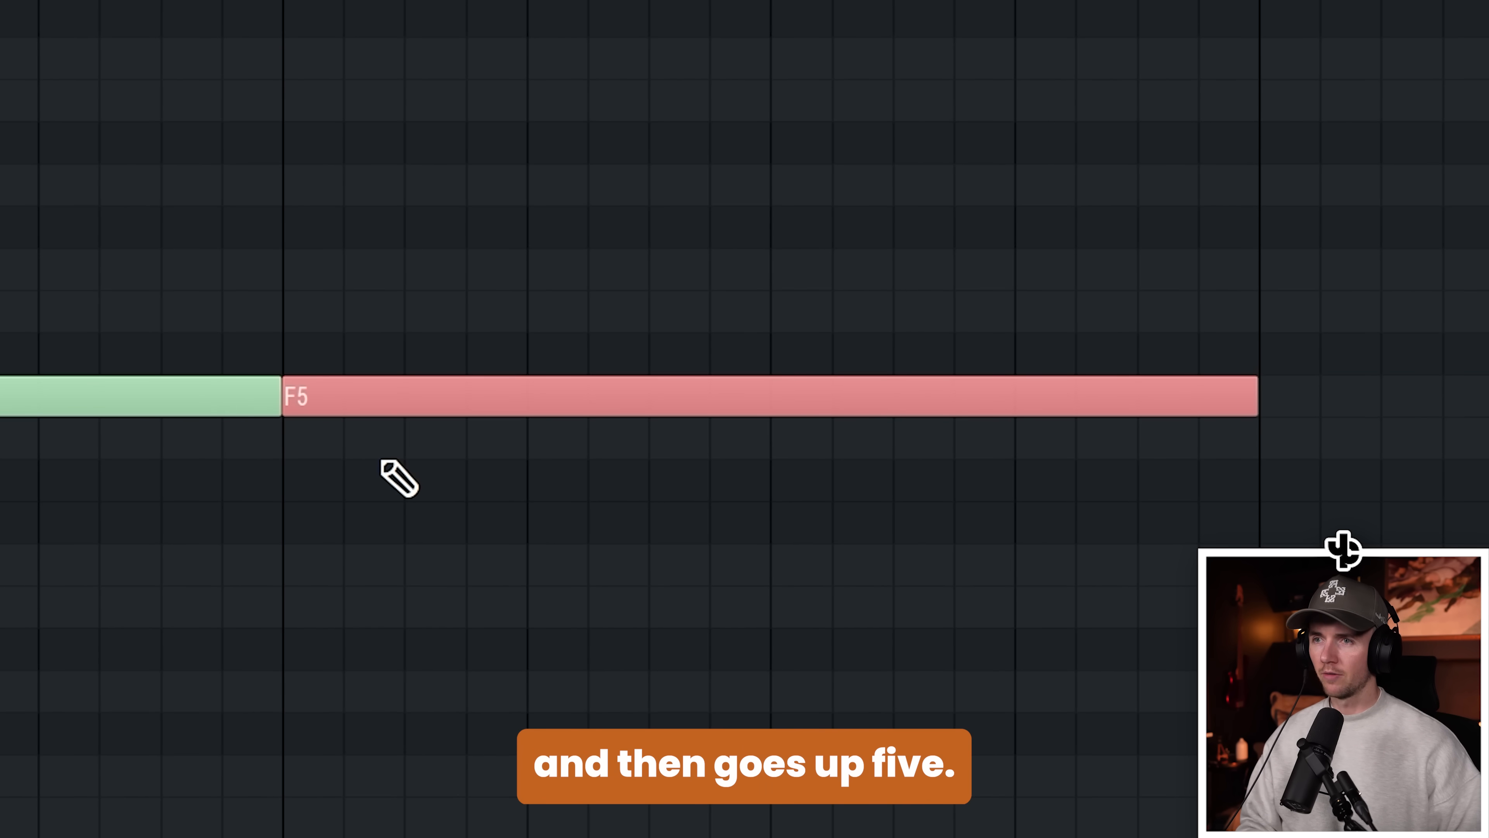
key(Up)
key(Up)
key(Up)
key(Up)
key(Up)
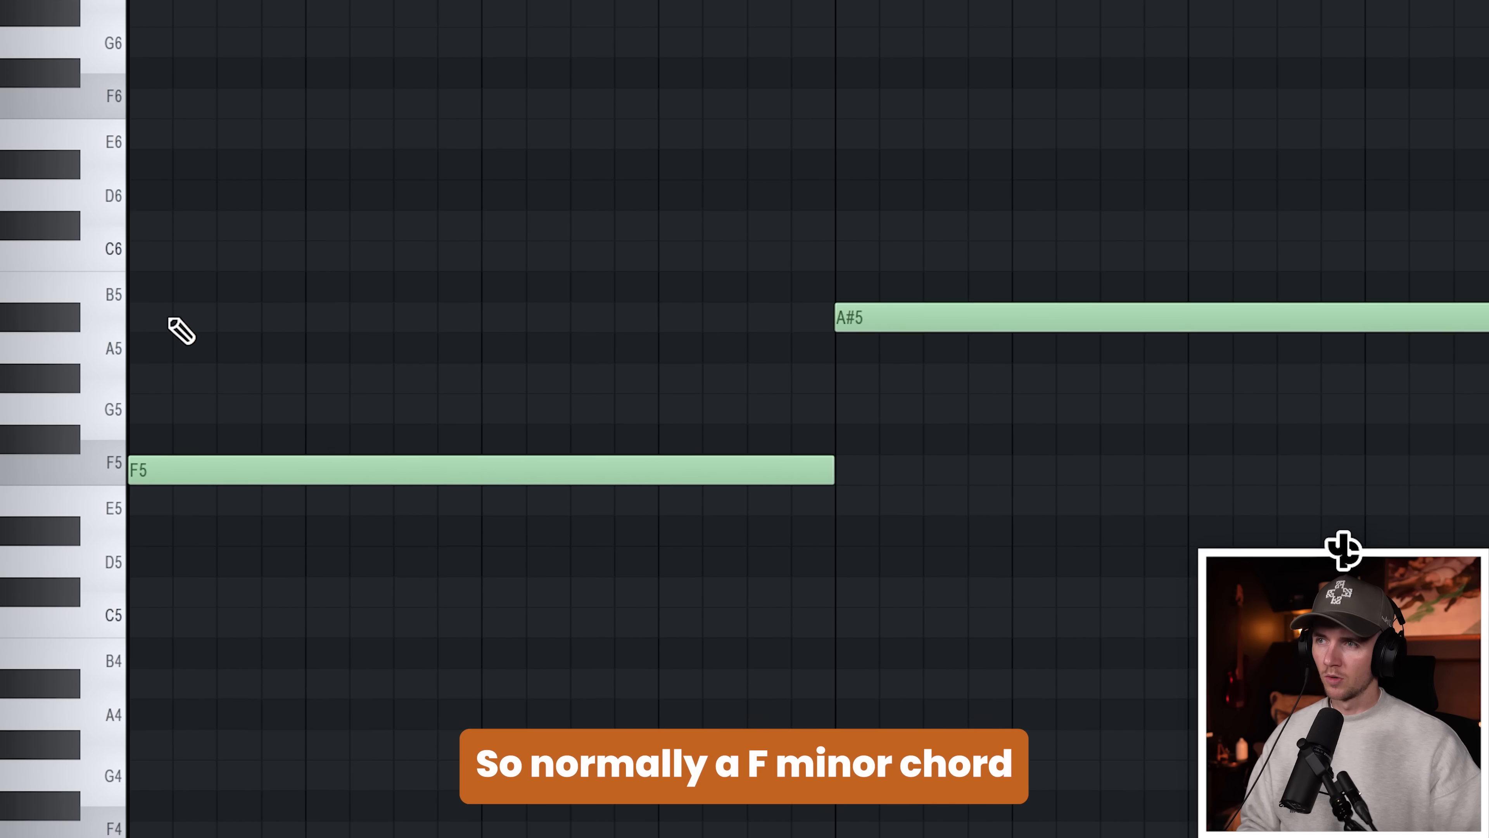
Complete the F minor chord with G#5 and C6, and stack C#6 and F6 above the A#5 note in bar 2
click(179, 381)
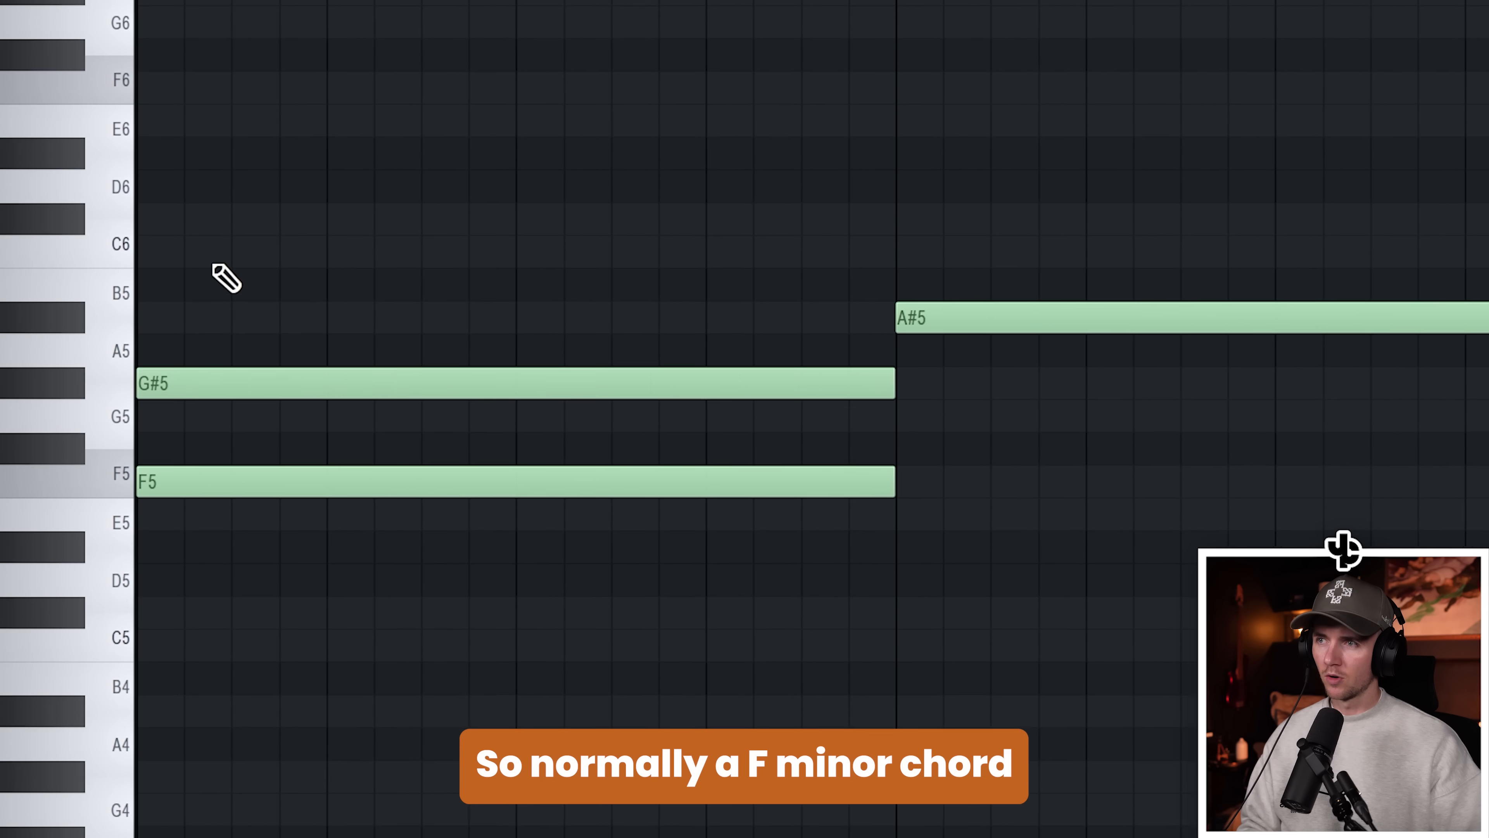
click(188, 252)
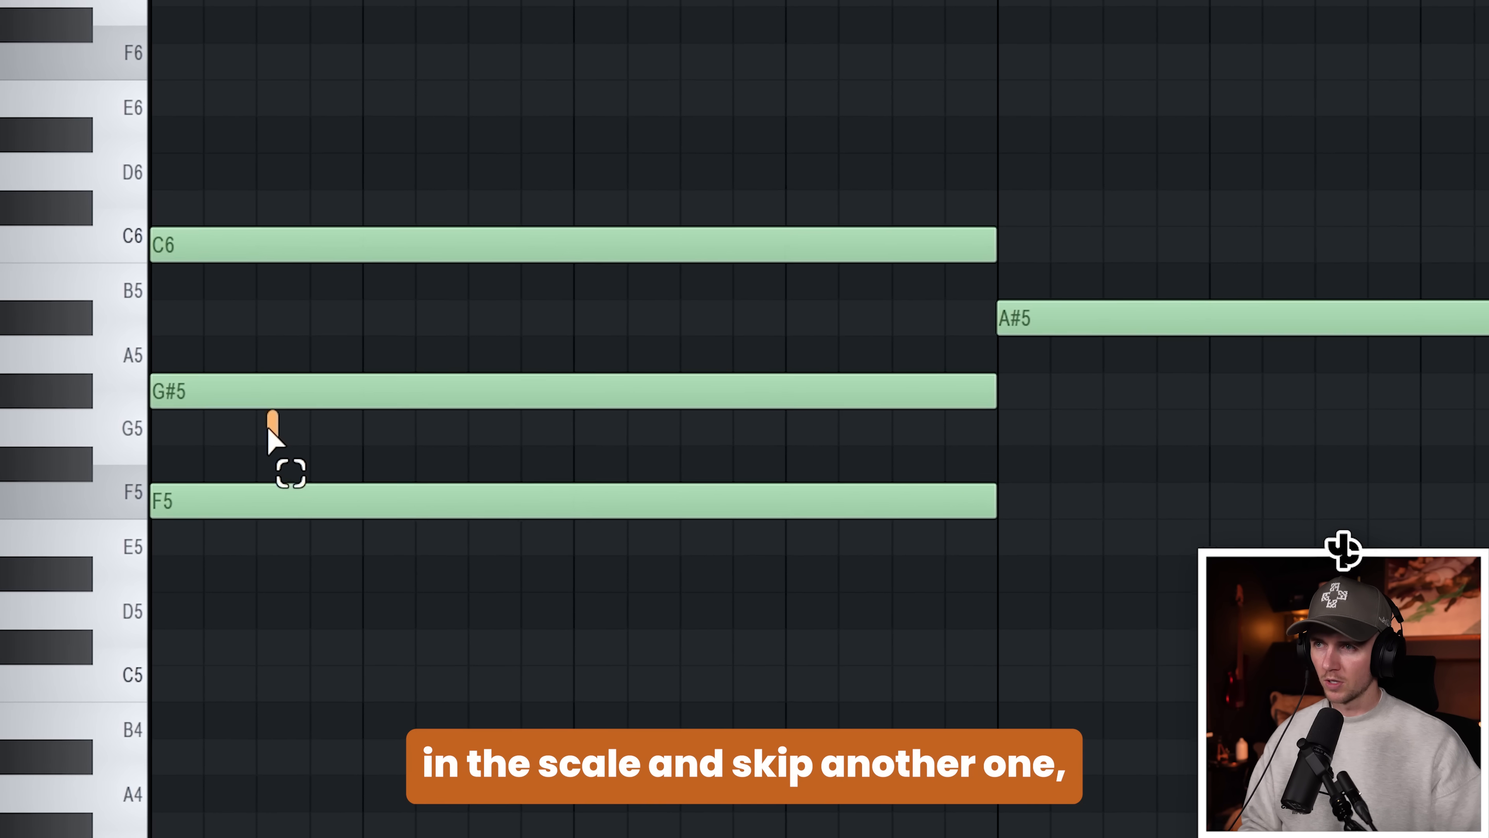
click(1113, 319)
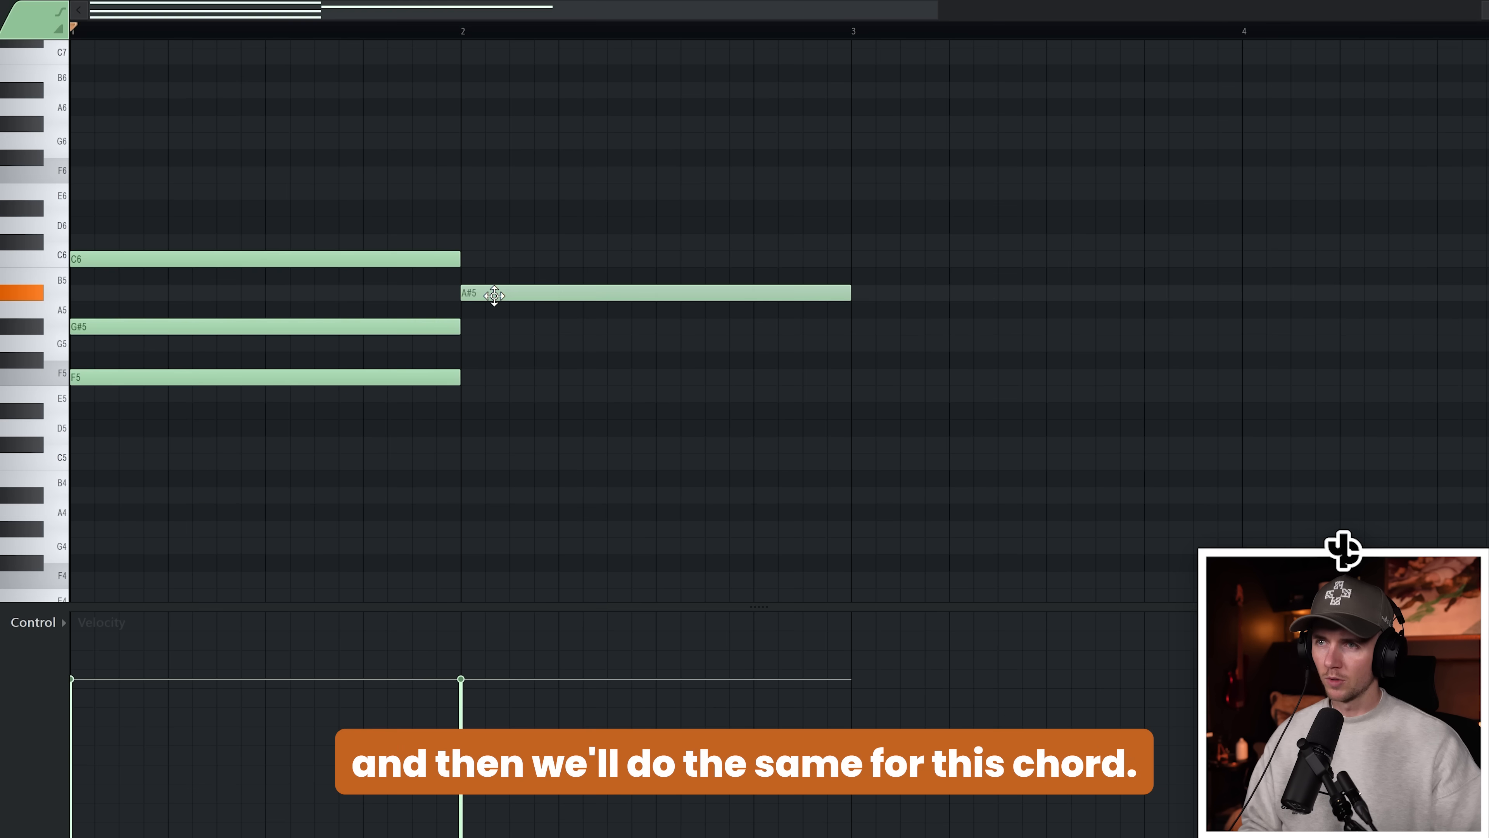
click(470, 194)
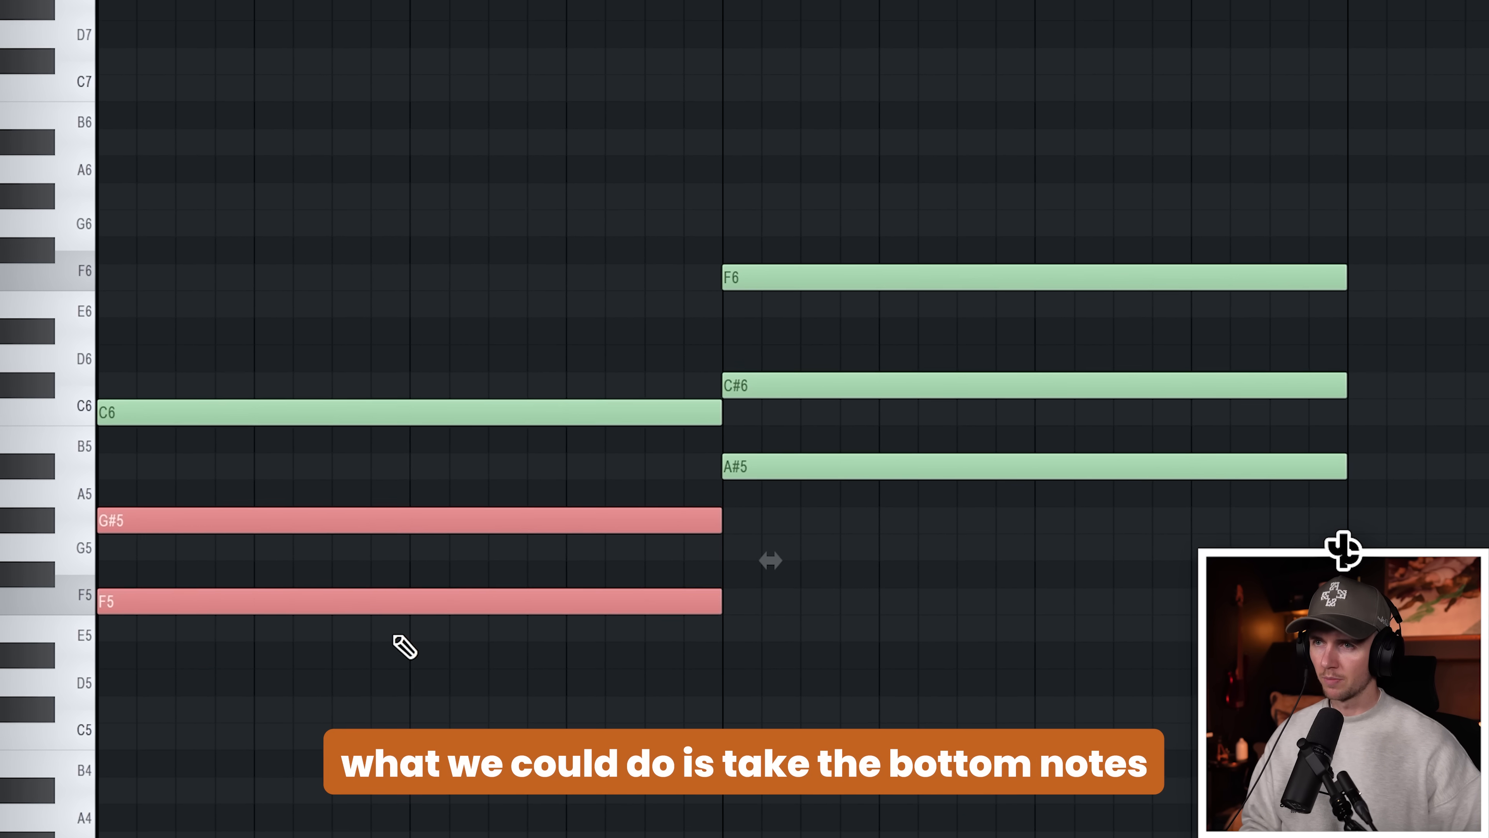
Invert both chords by raising the two lowest notes of each by one octave
key(ctrl+Up)
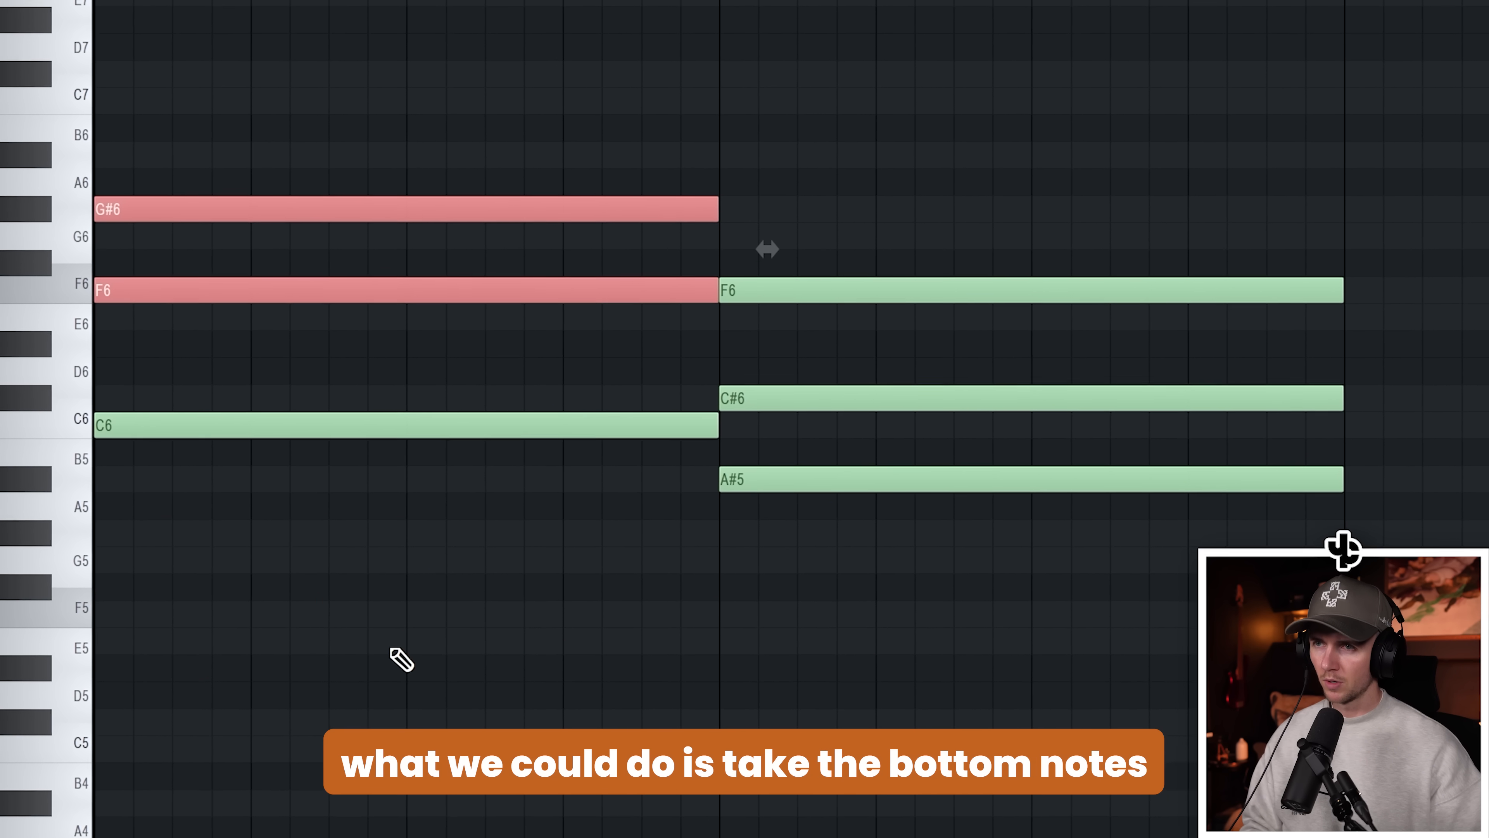
drag(994, 382, 972, 542)
key(ctrl+Up)
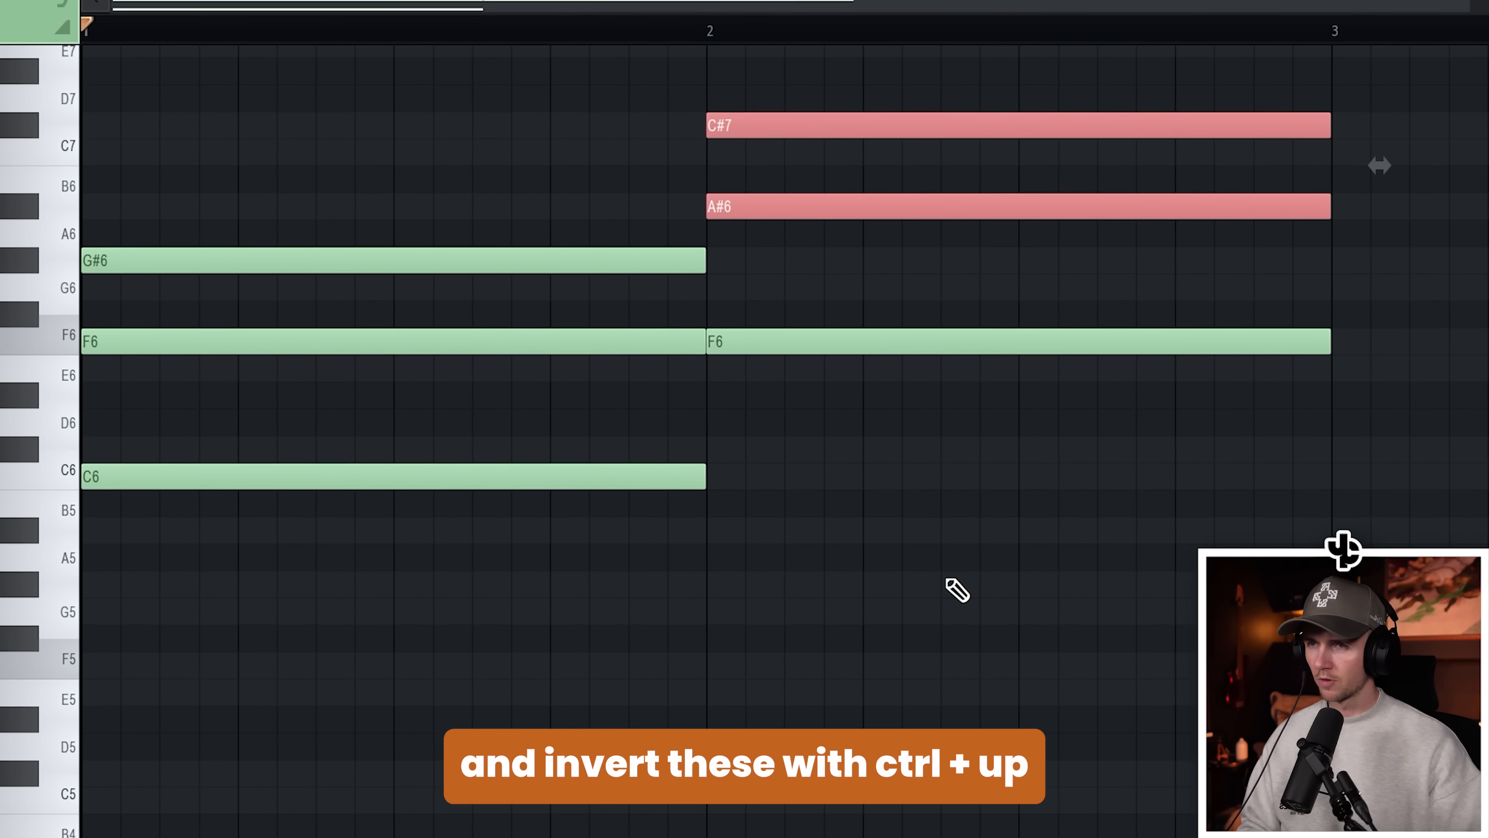
Copy the F6 and A#6 root notes one octave down to F5 and A#5, keeping the originals
click(410, 495)
ctrl+click(625, 342)
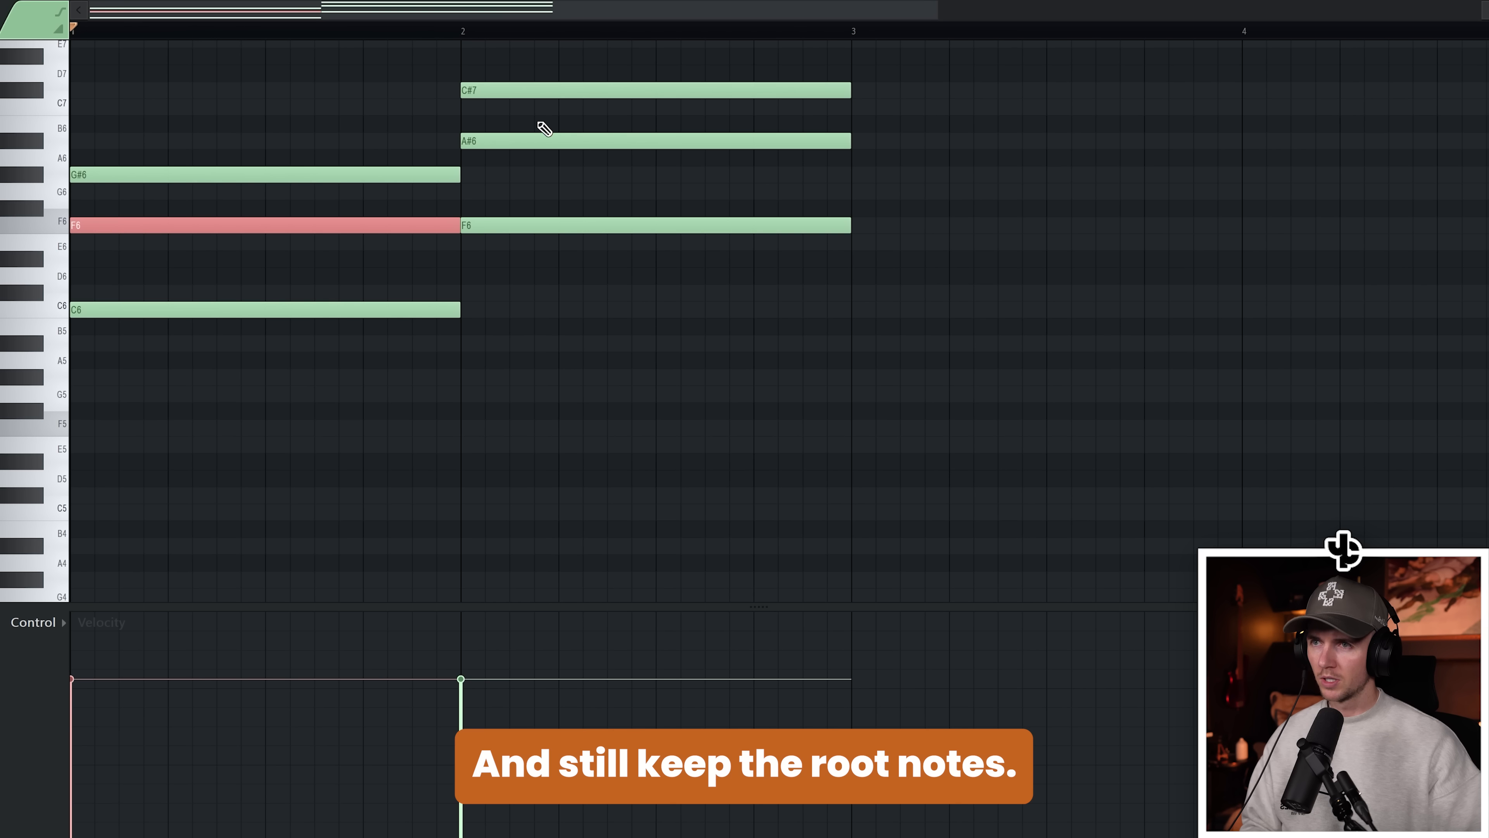
shift+click(530, 141)
key(ctrl+Down)
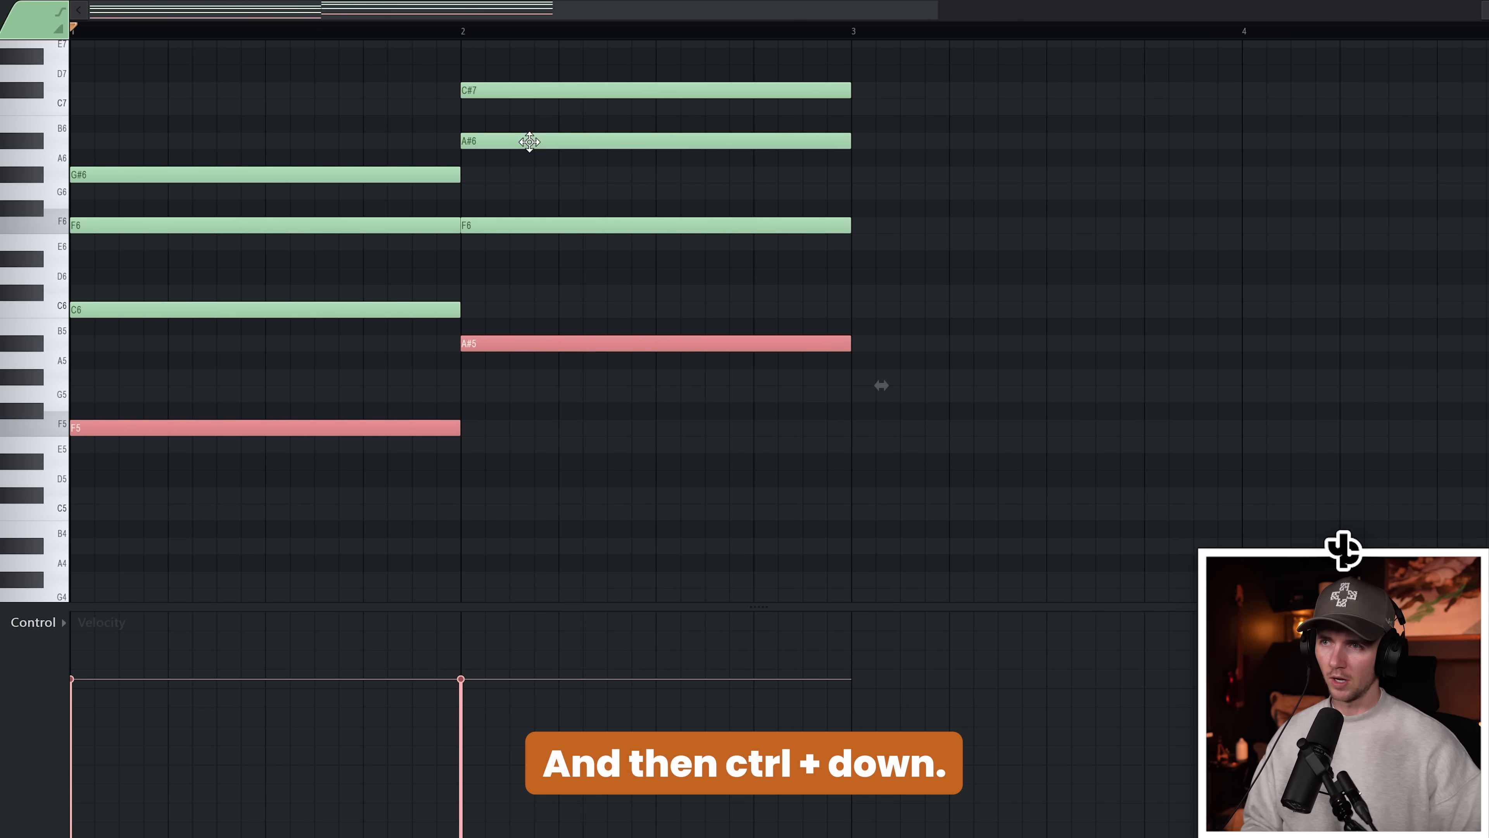
key(ctrl+d)
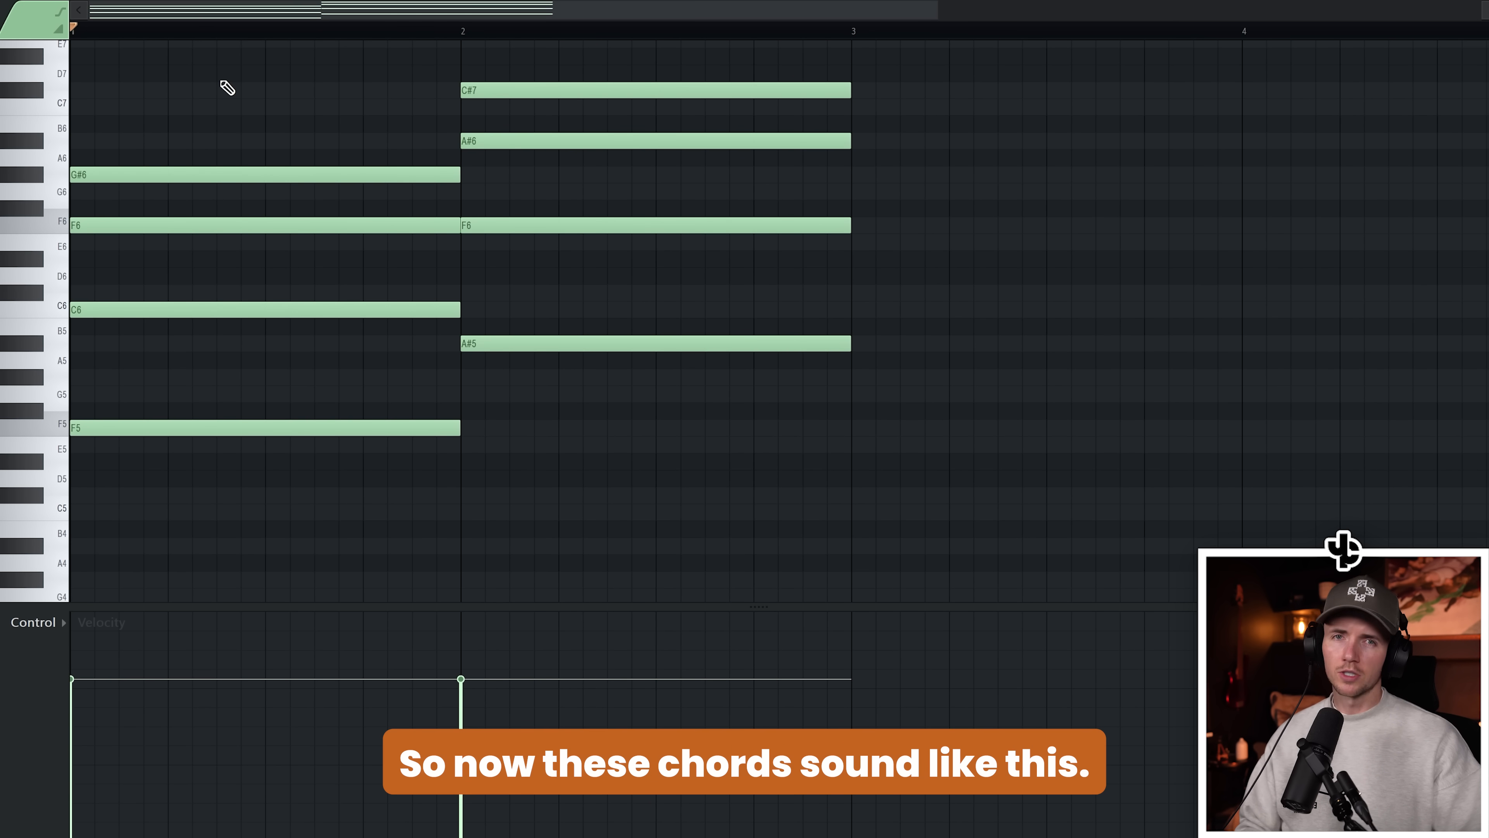
Play back the two chords and lower the velocity of all their notes slightly
key(space)
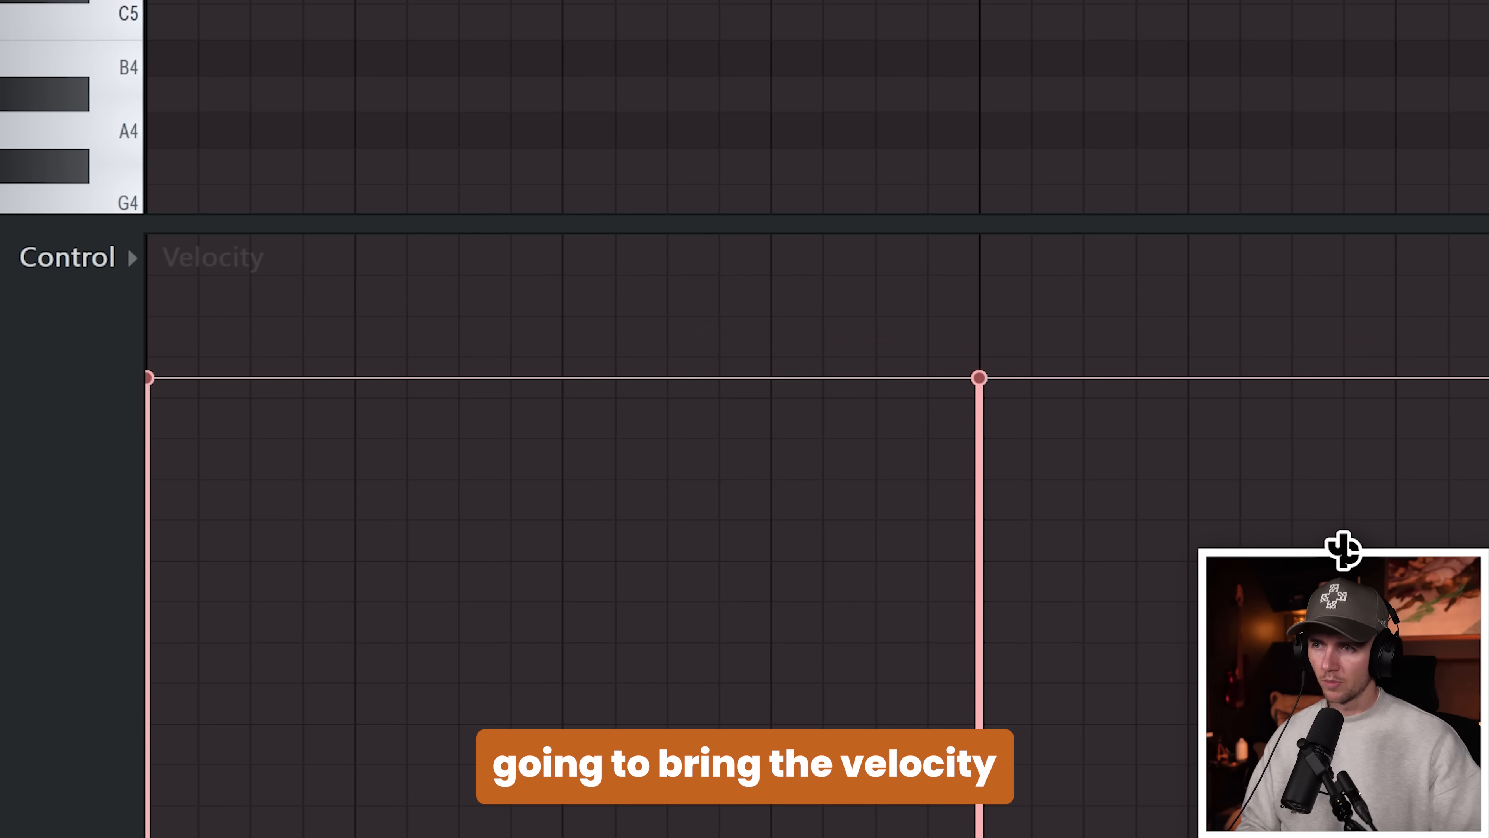
scroll(1342, 550, down, 5)
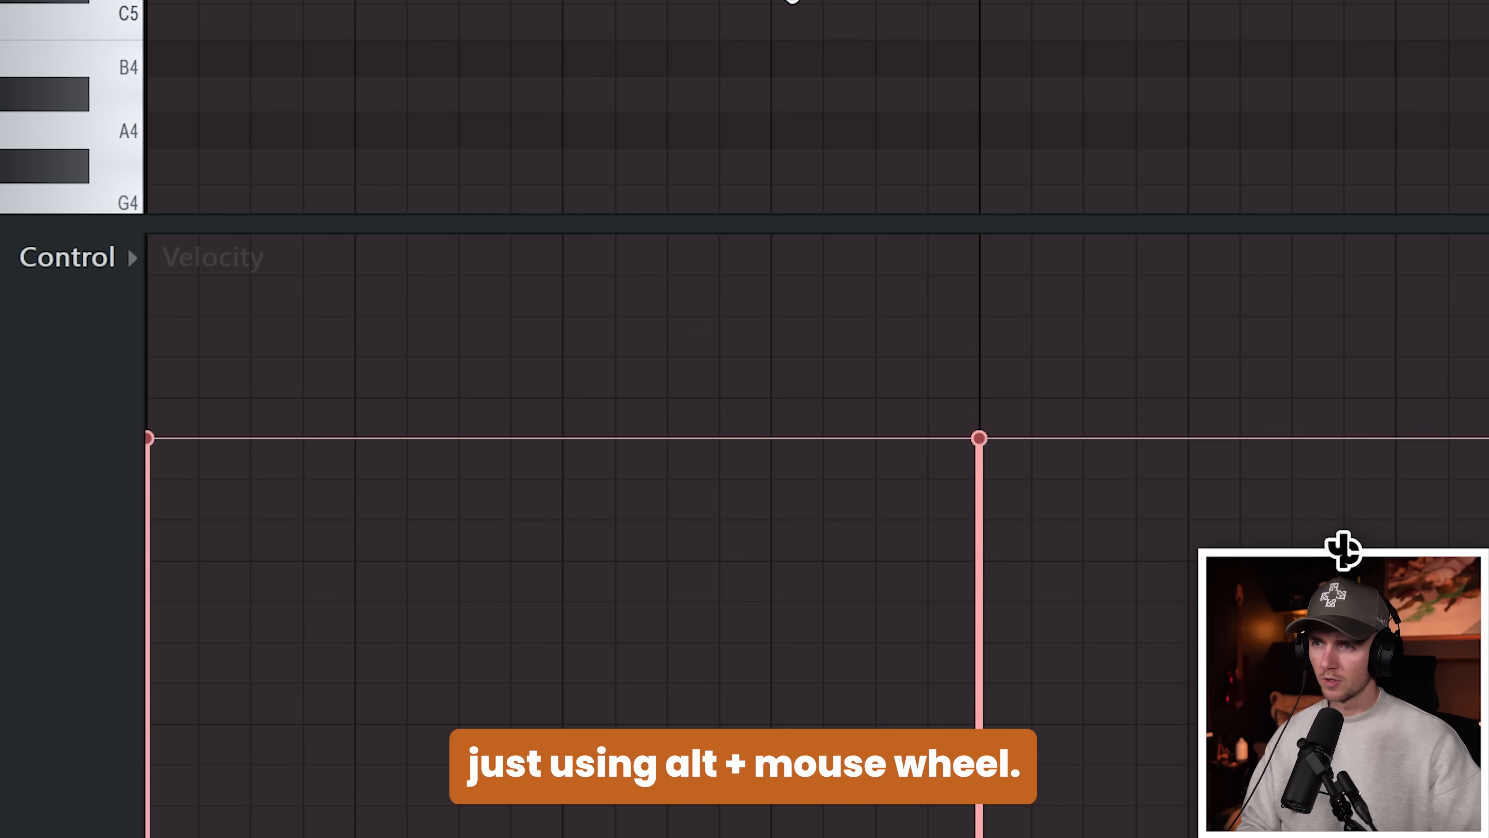
Stagger the upper notes of the first chord by shifting C6 and F6 to later starts slightly off the grid
drag(82, 309, 107, 309)
drag(89, 224, 113, 223)
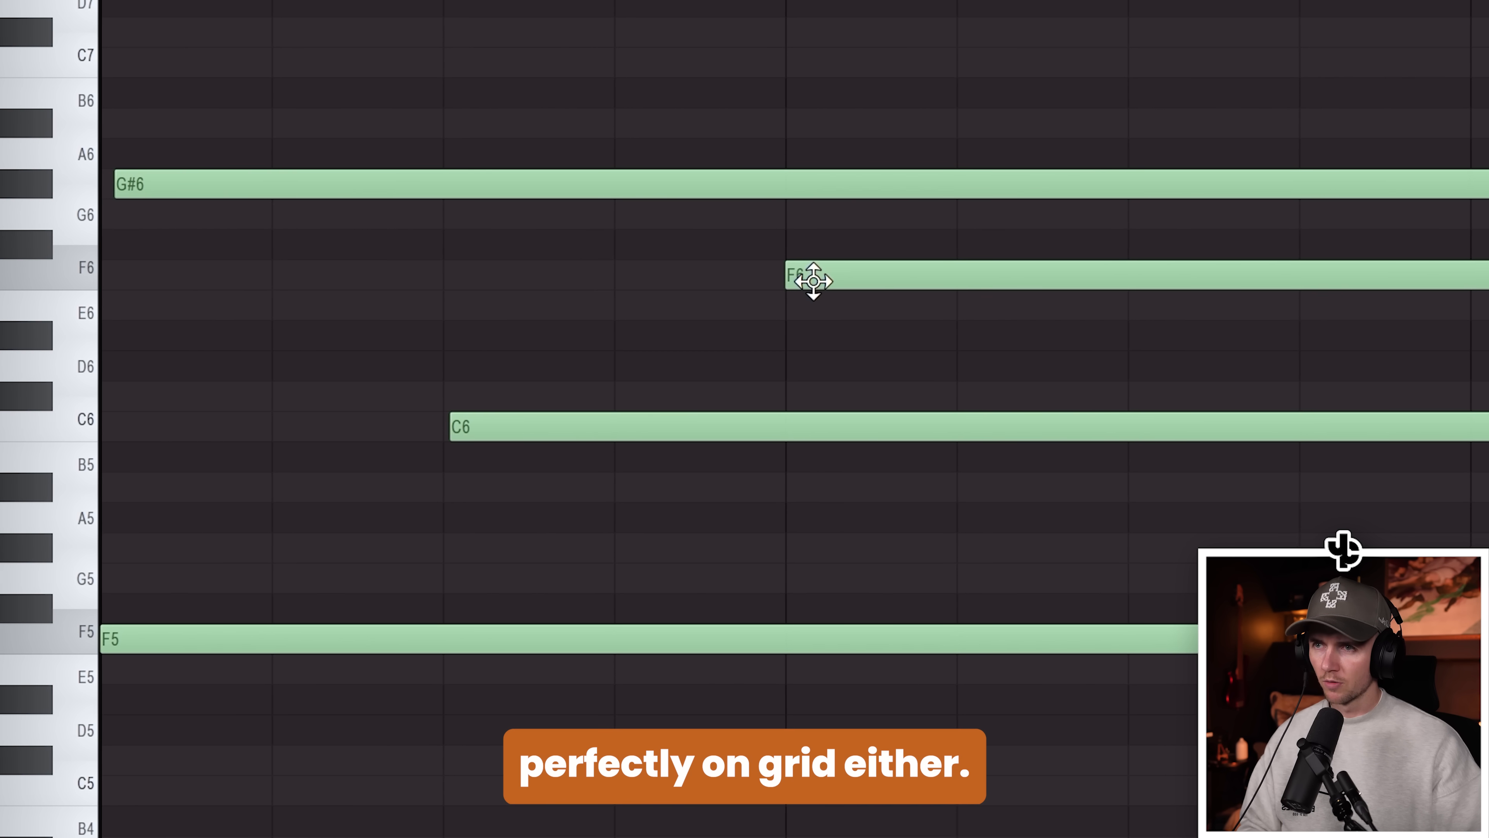
drag(812, 275, 834, 271)
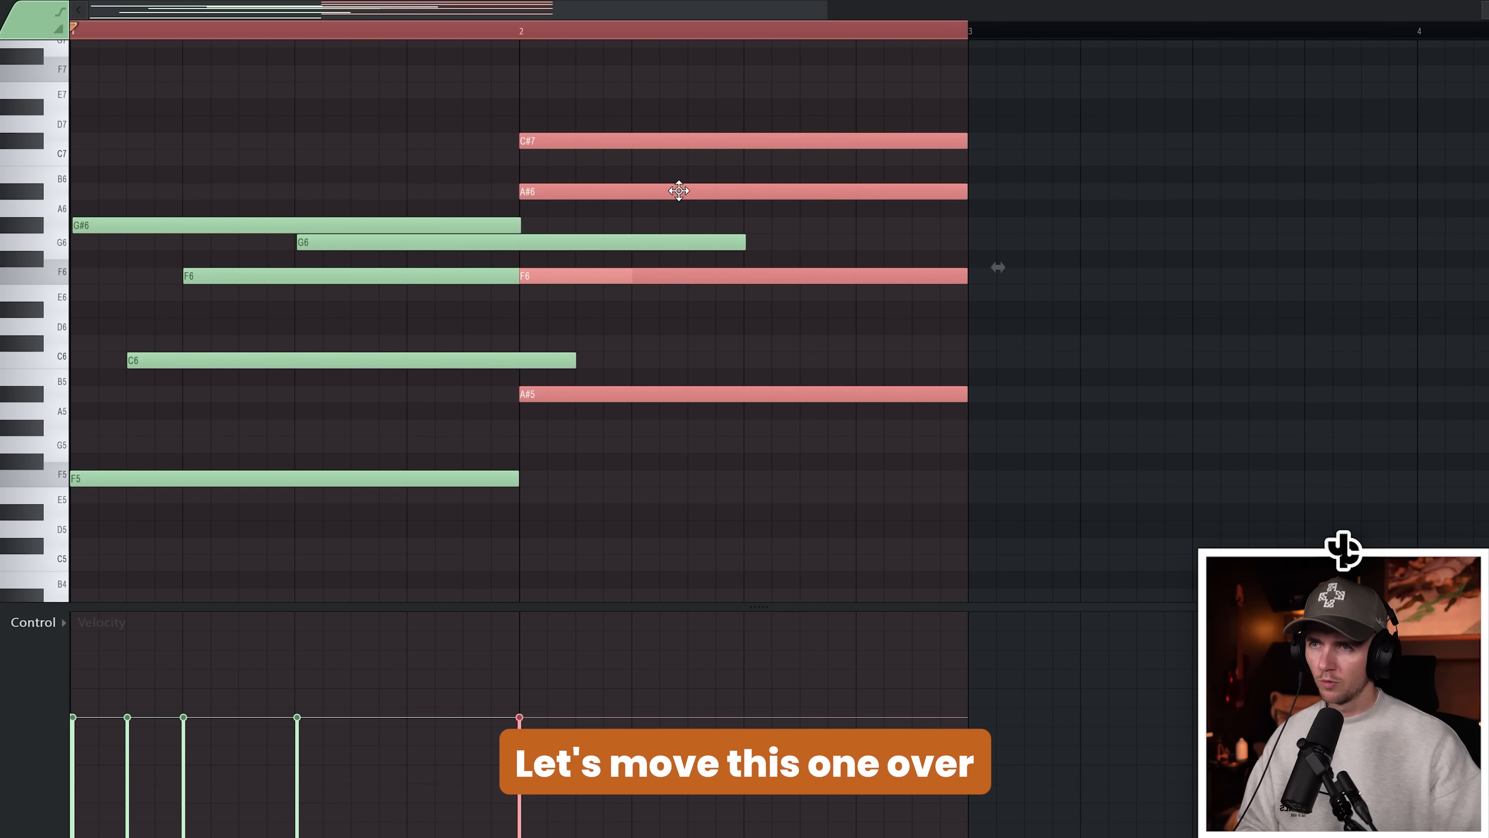
Move the second chord one bar later to start at bar 3, and repeat the first chord's pattern in bar 2
drag(633, 140, 1024, 142)
click(841, 150)
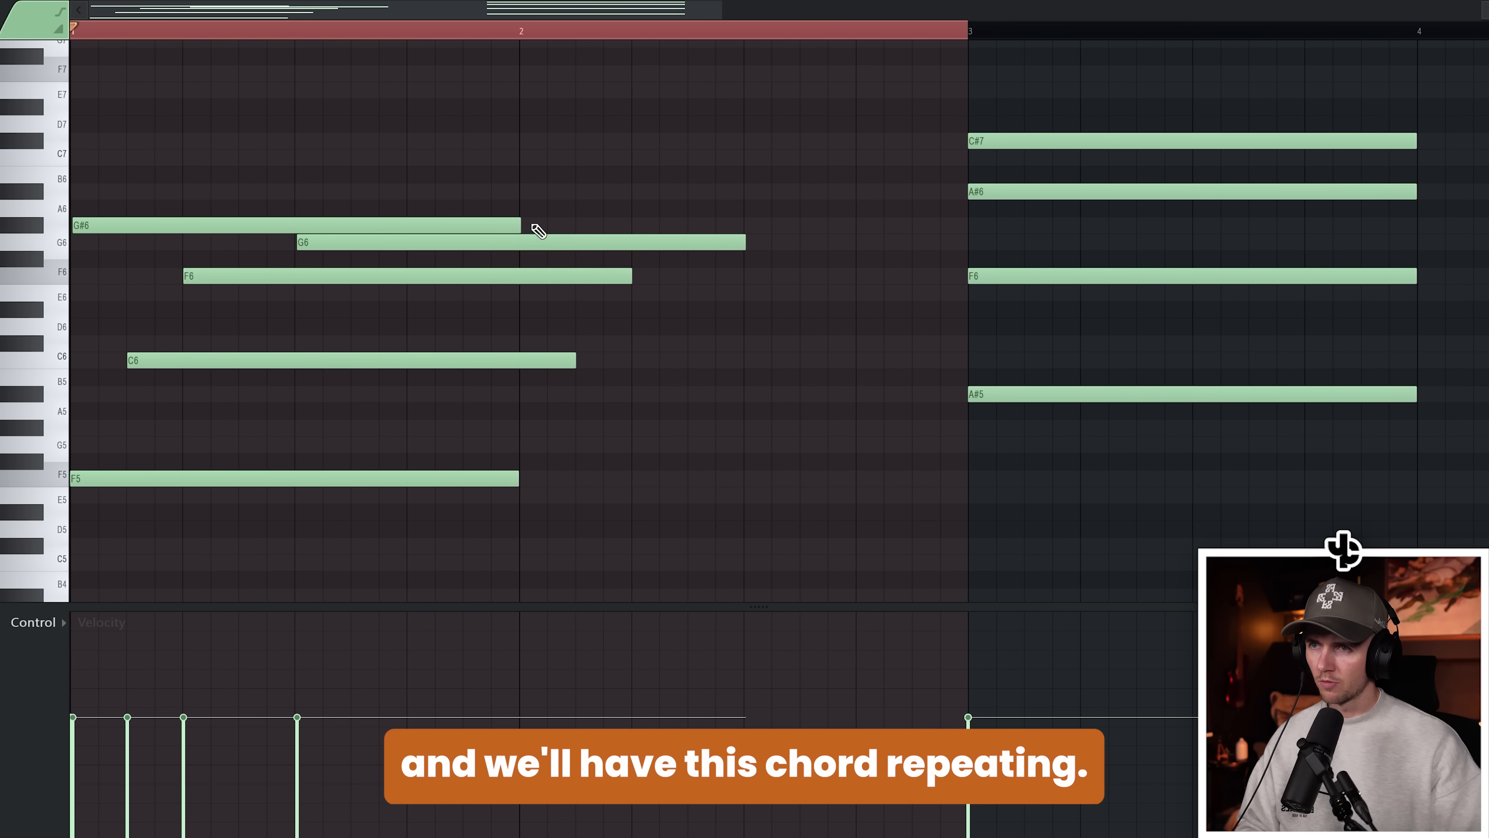
key(ctrl+b)
key(space)
click(547, 453)
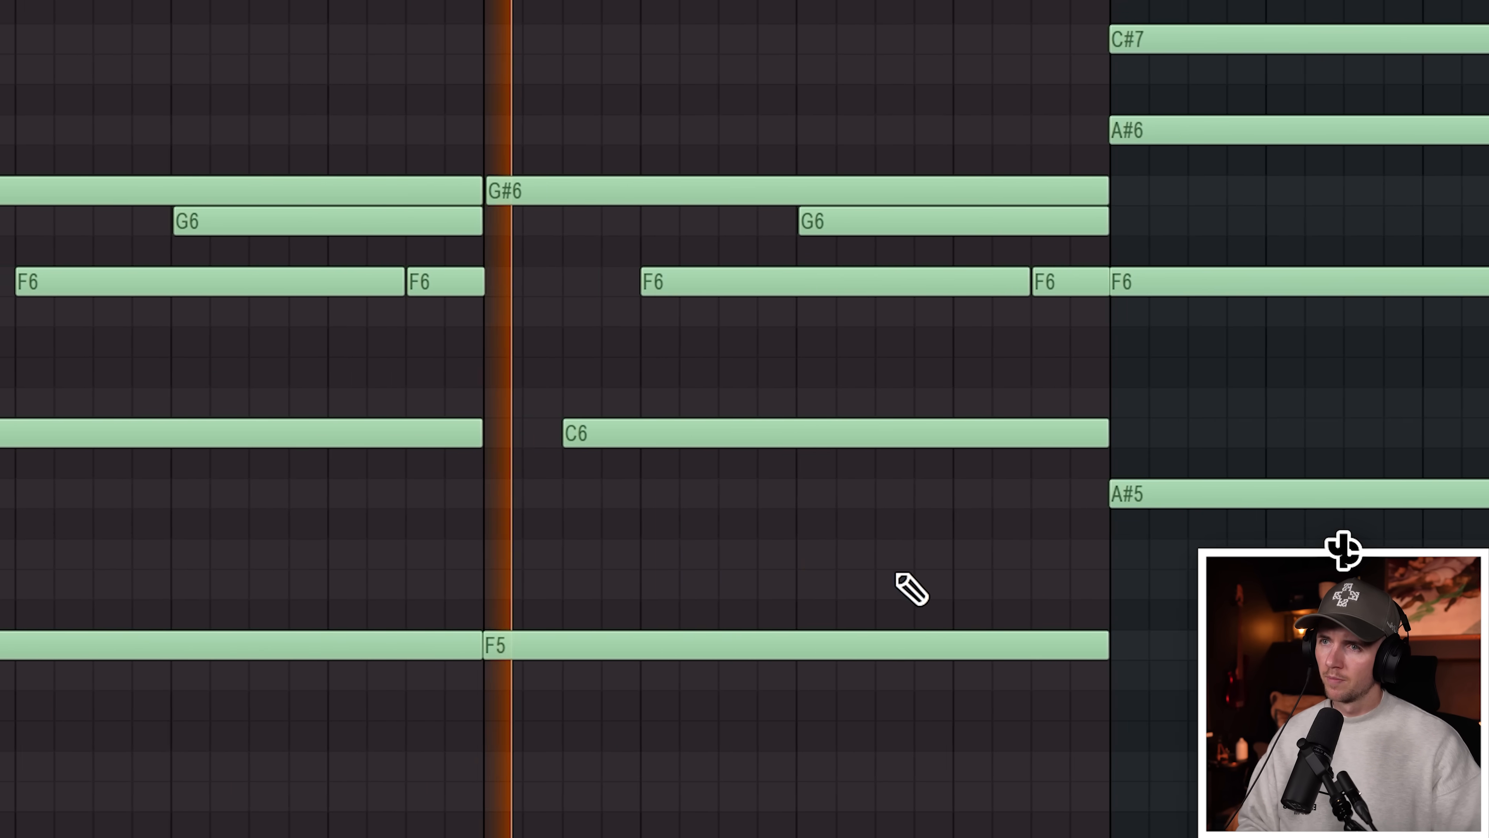
Add a short C7 note near the end of bar 2 and delete the short F6 note there
click(1015, 70)
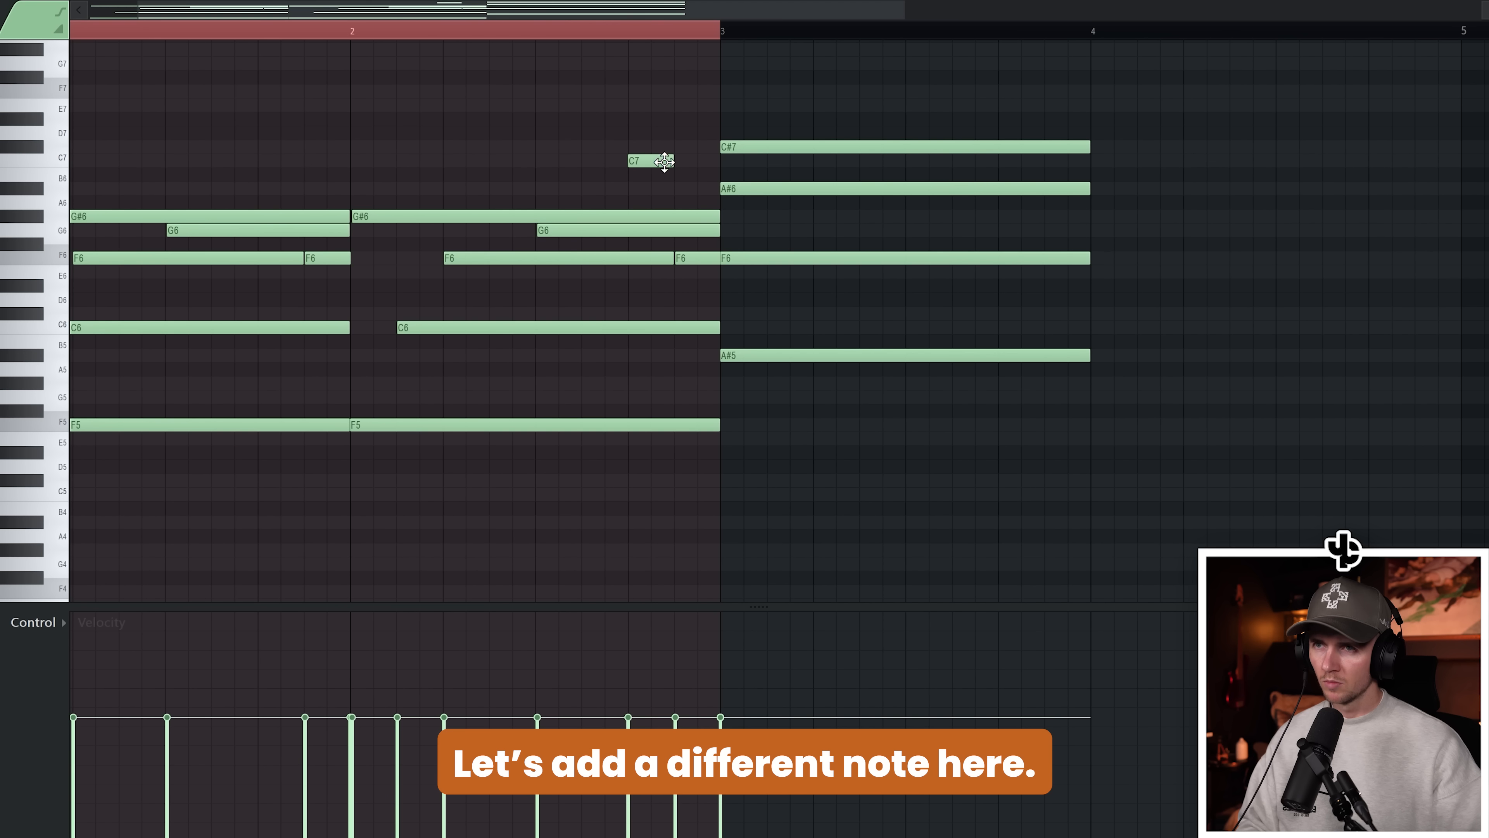
right_click(701, 258)
Randomize the velocity levels of all the notes slightly and apply the change
scroll(700, 258, up, 4)
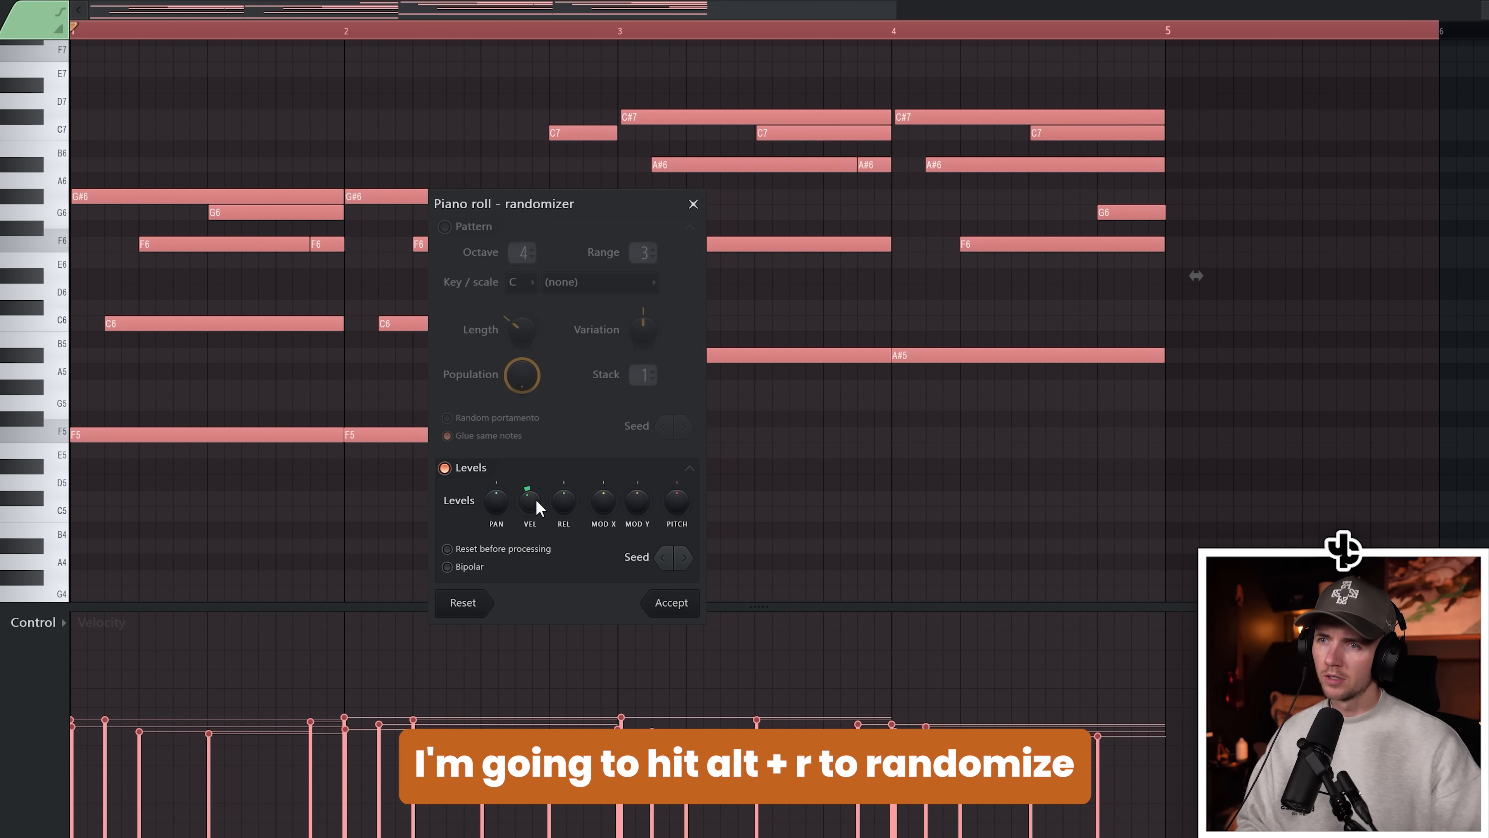
click(665, 610)
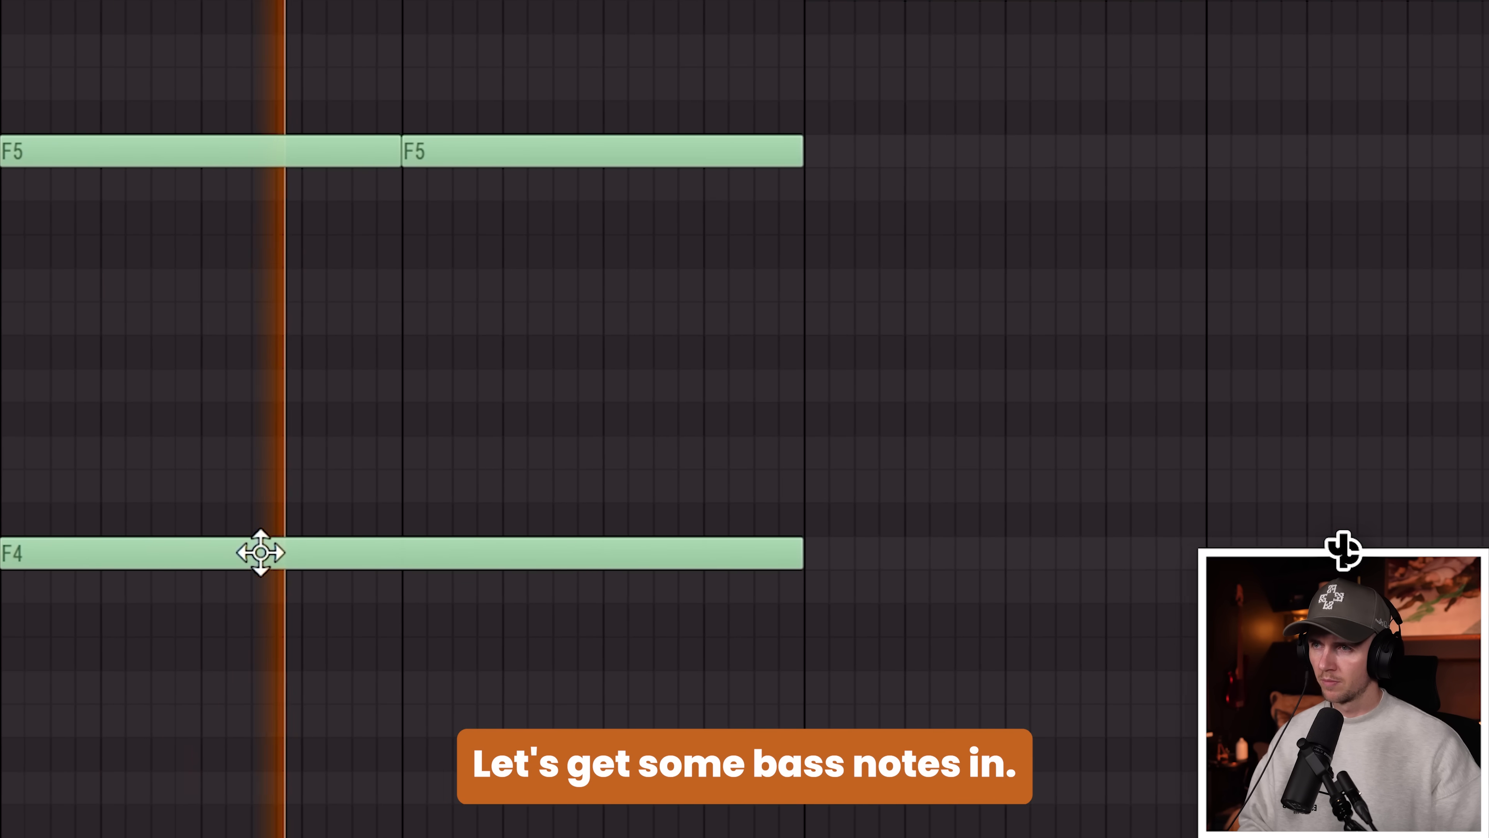
Add an A#4 bass note from bar 3 and a shorter G#4 bass note at the end of bar 4
click(741, 384)
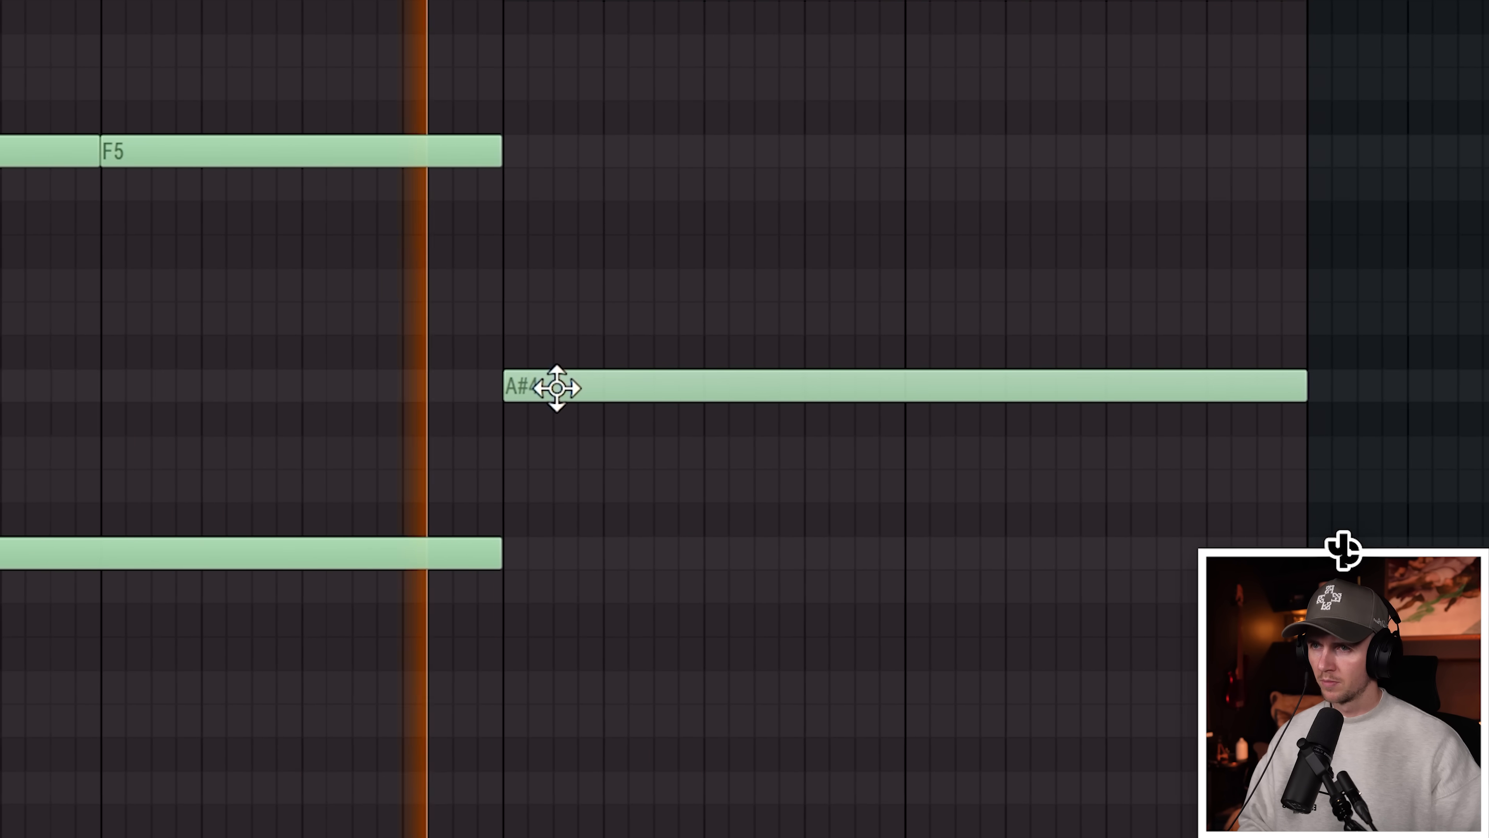
click(1386, 481)
drag(1085, 477, 1084, 433)
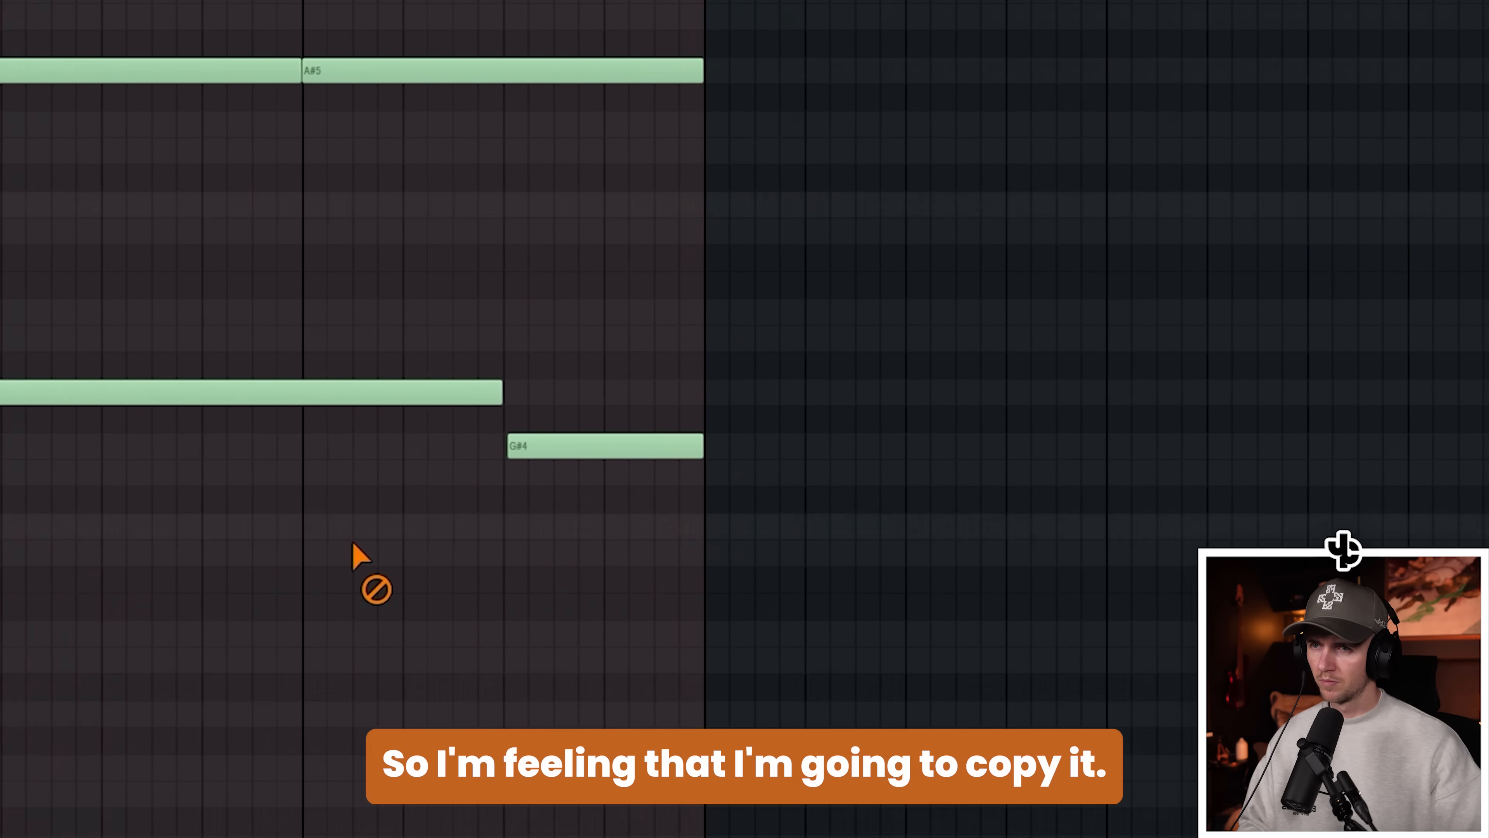
Duplicate the four-bar progression after itself and end the repeat with short E5 and E6 notes
key(ctrl+b)
key(ctrl+a)
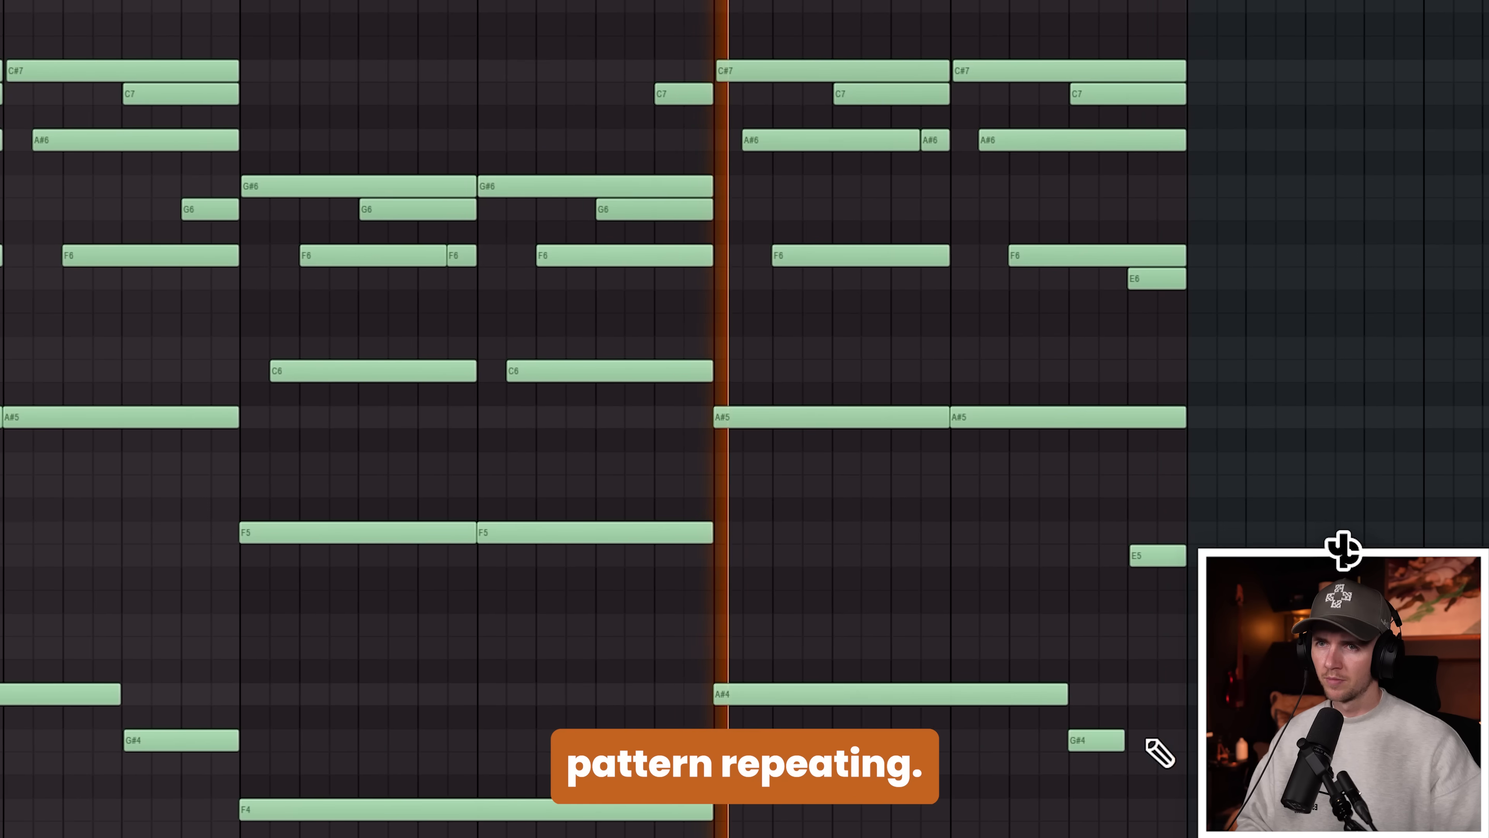
drag(941, 691, 920, 703)
scroll(847, 701, right, 5)
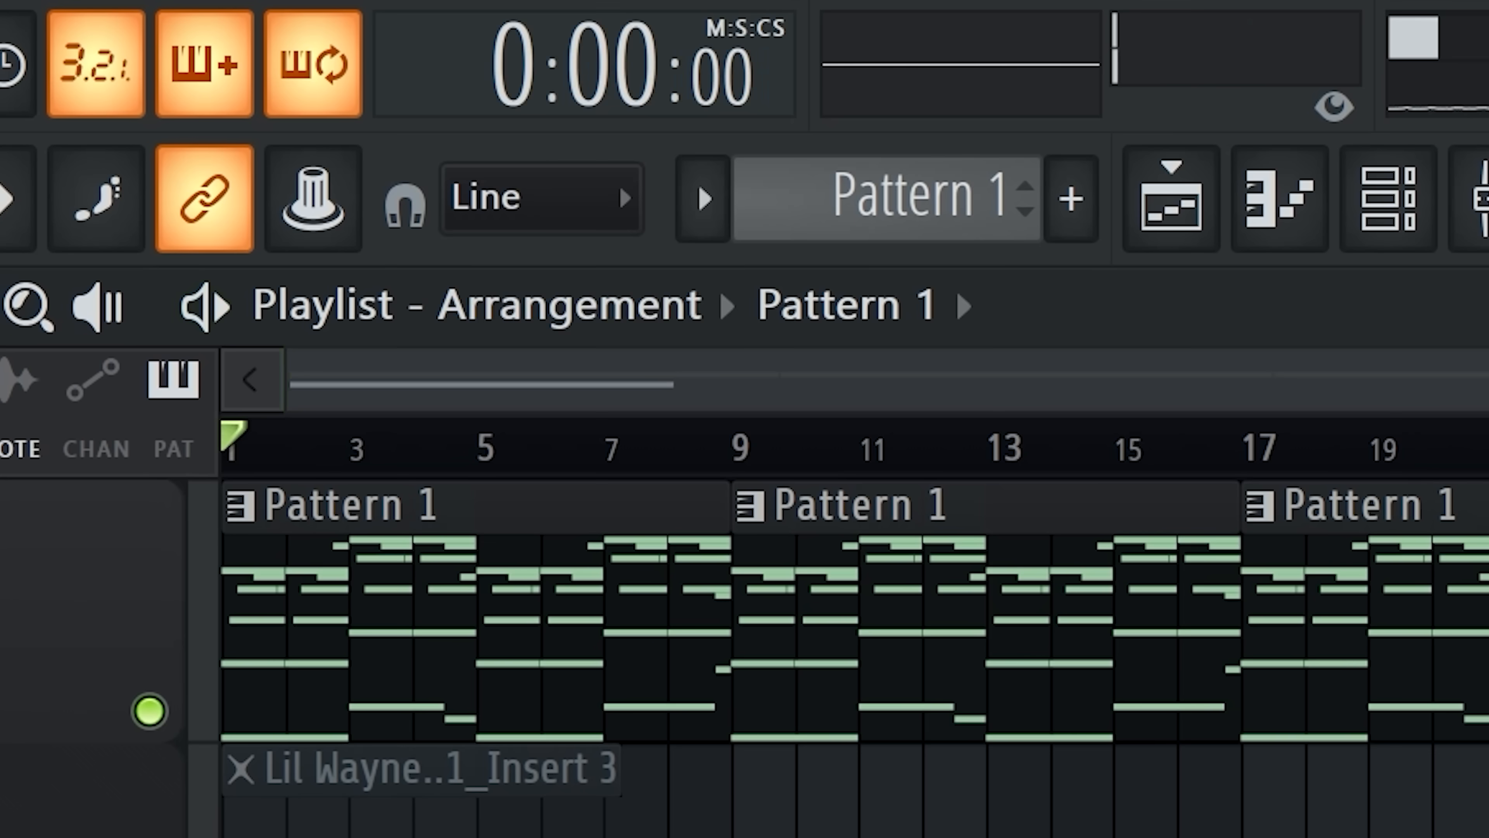
Play back the arrangement and lower the starting point of the volume automation on the track 4 guitar recording
key(space)
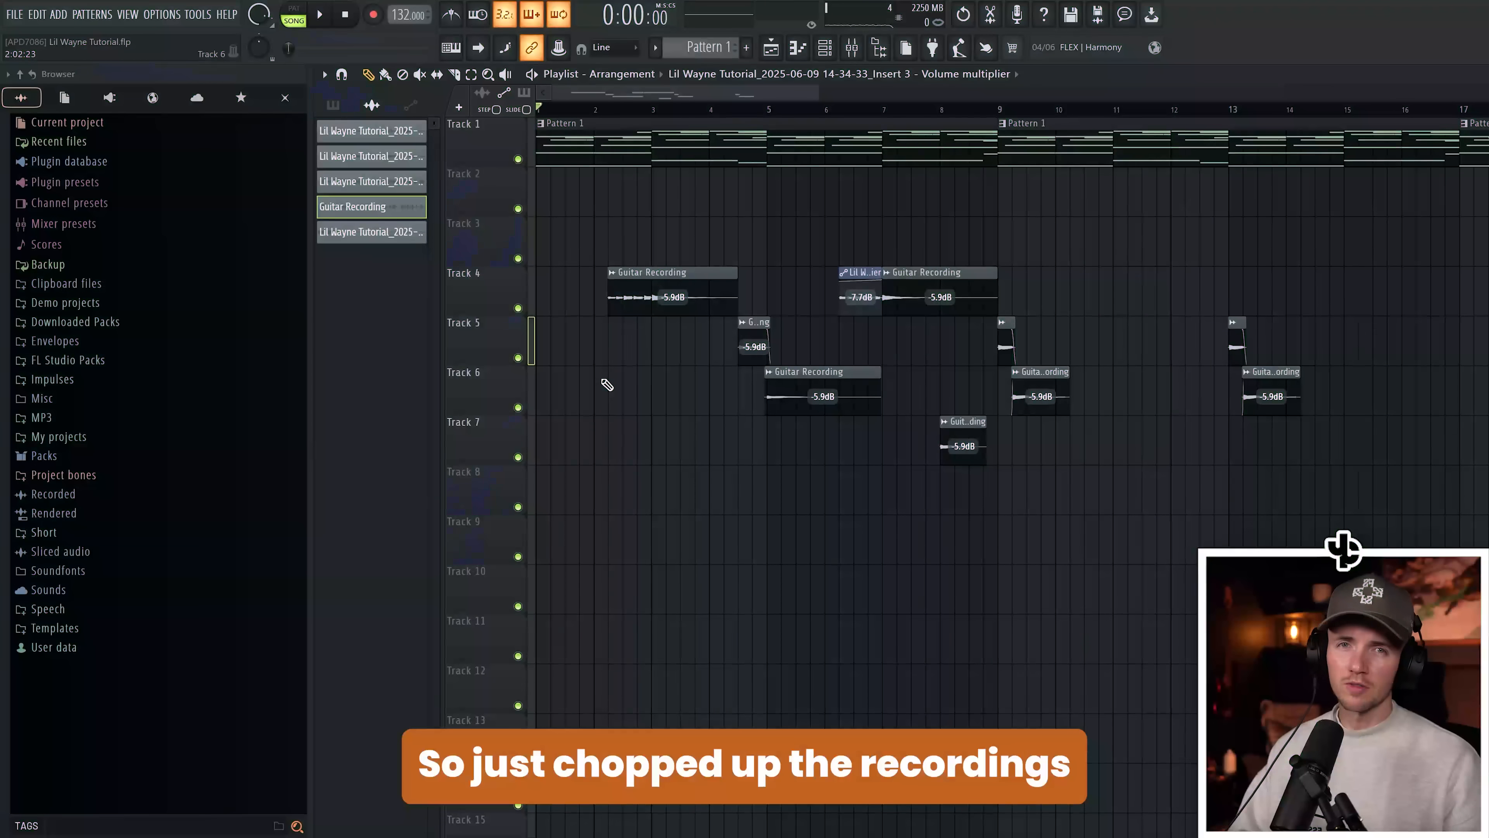
key(space)
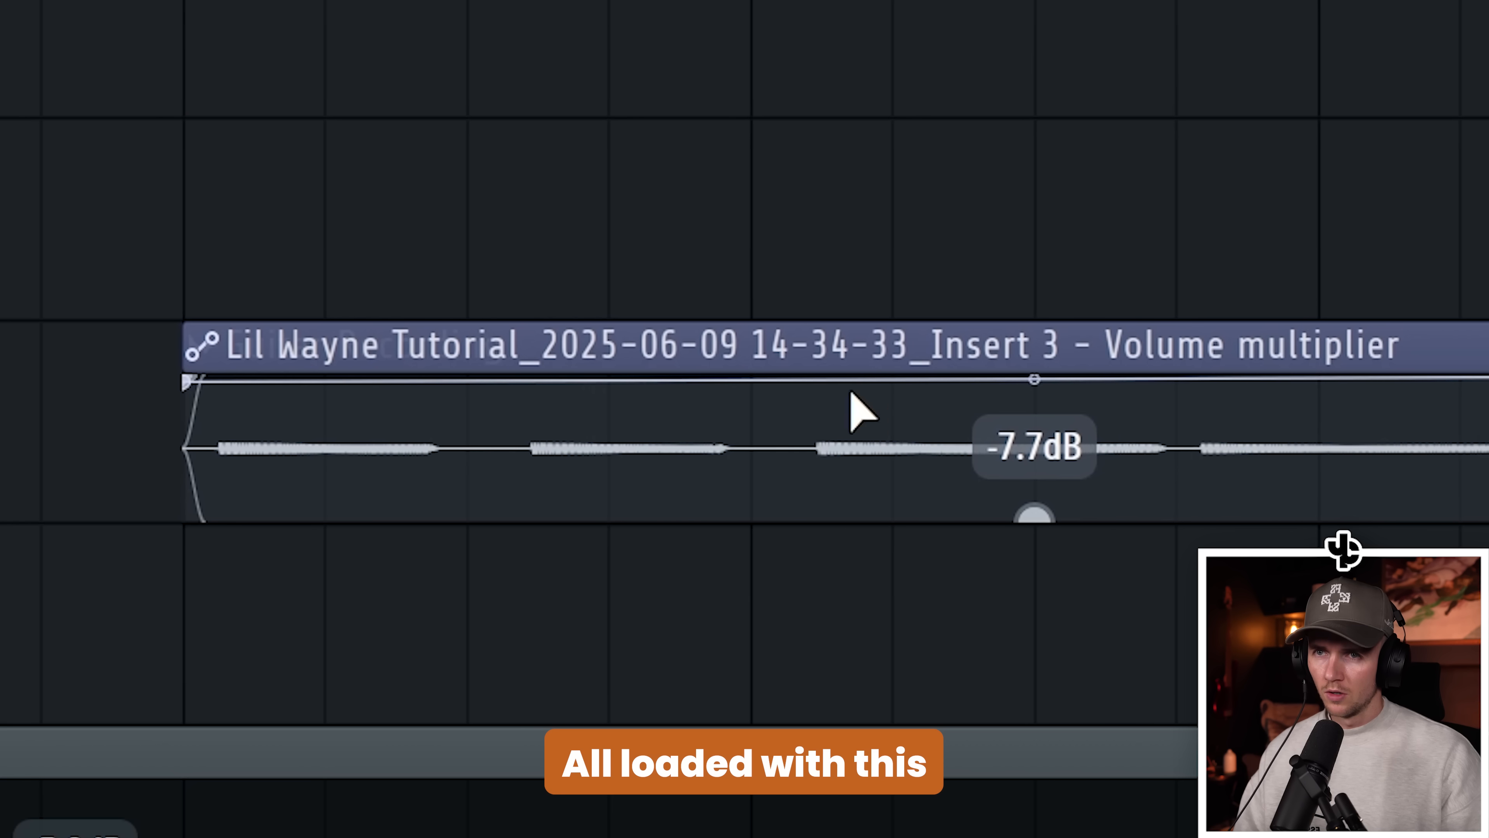
drag(226, 380, 226, 393)
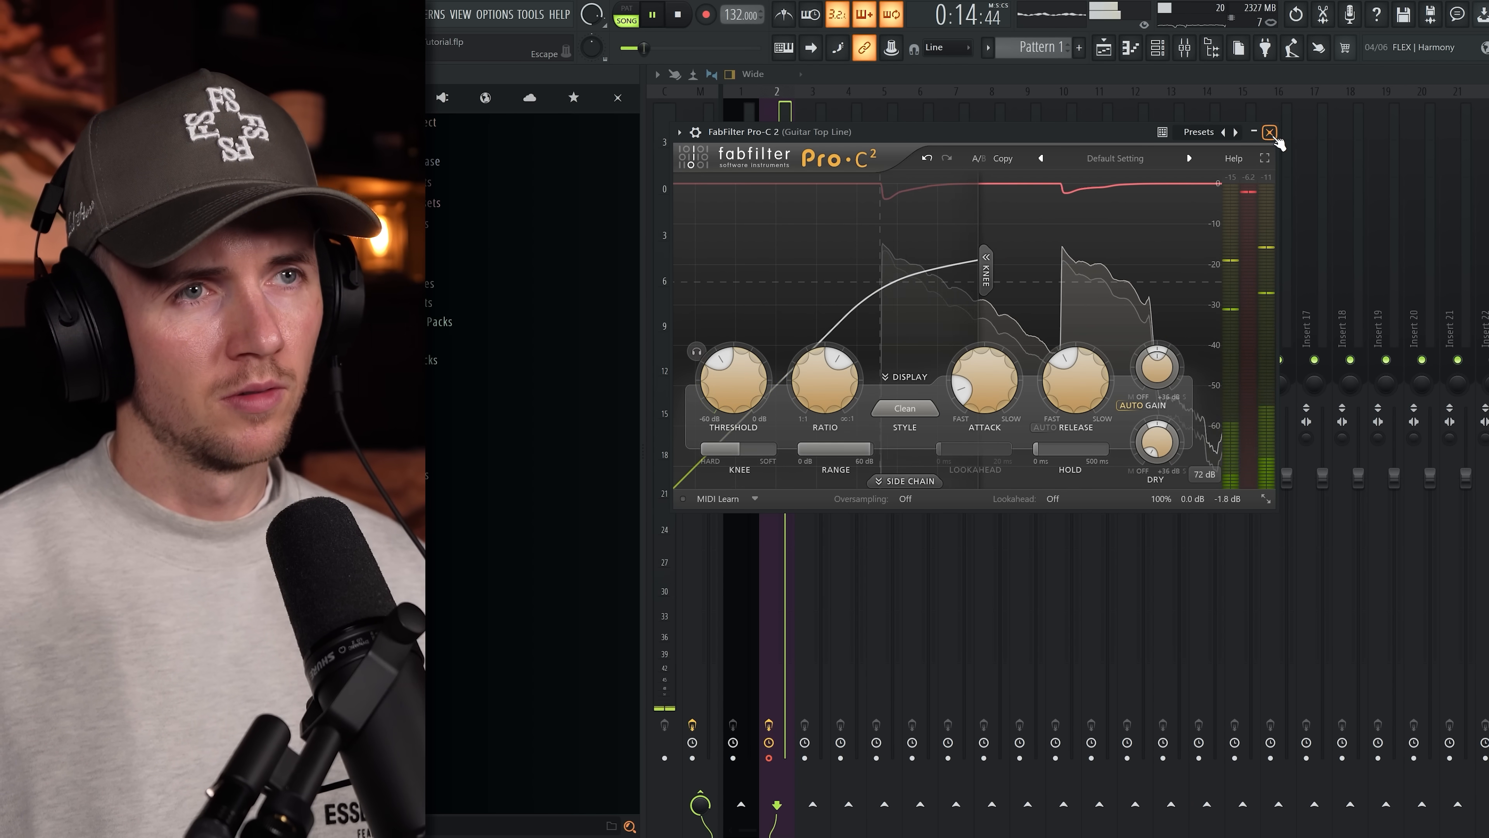
Close the Pro-C 2 compressor and route the Guitar and Guitar Top Line mixer tracks into insert 3
click(1270, 132)
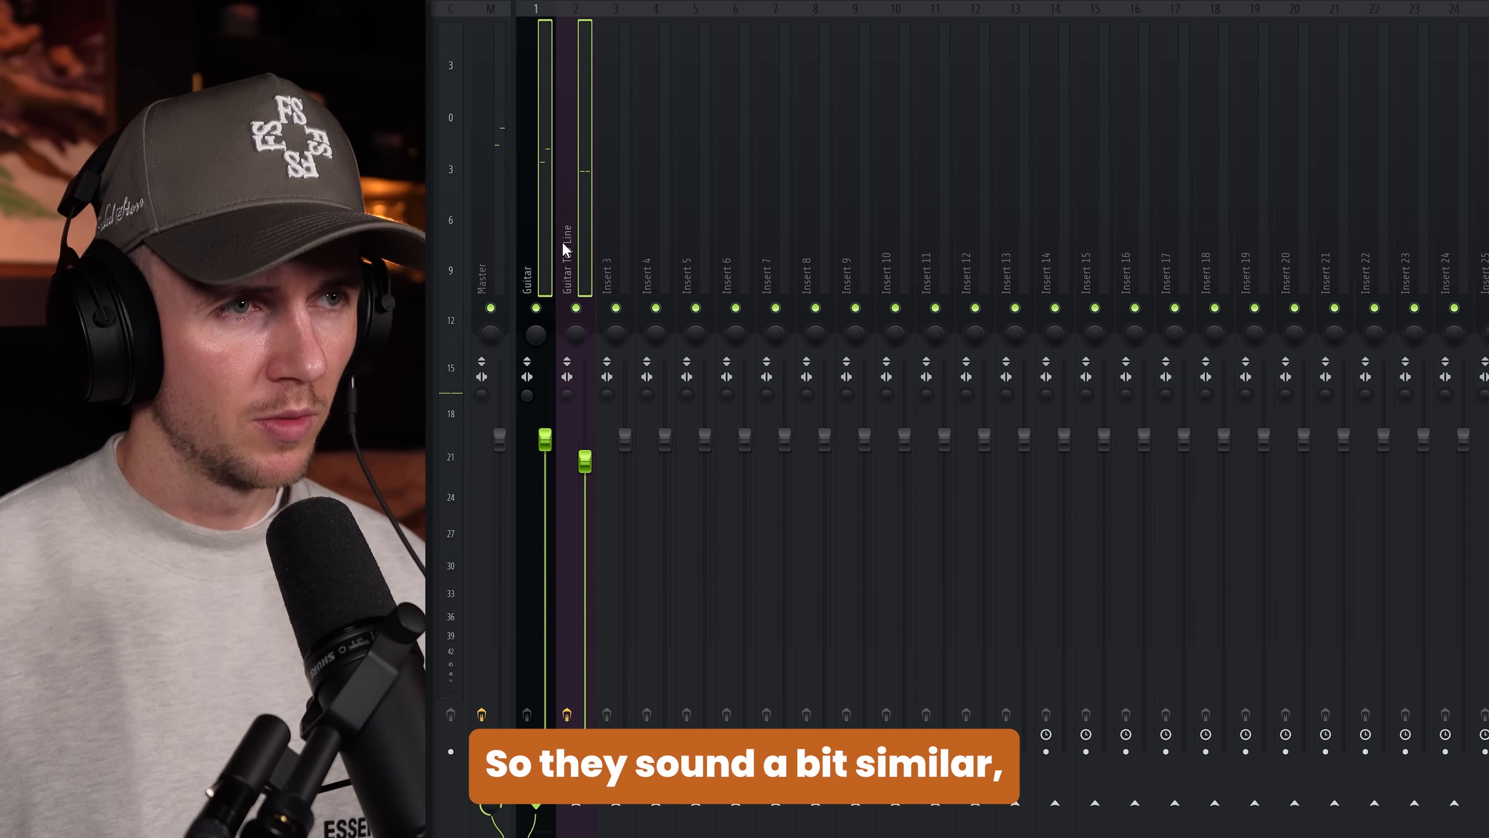
right_click(628, 811)
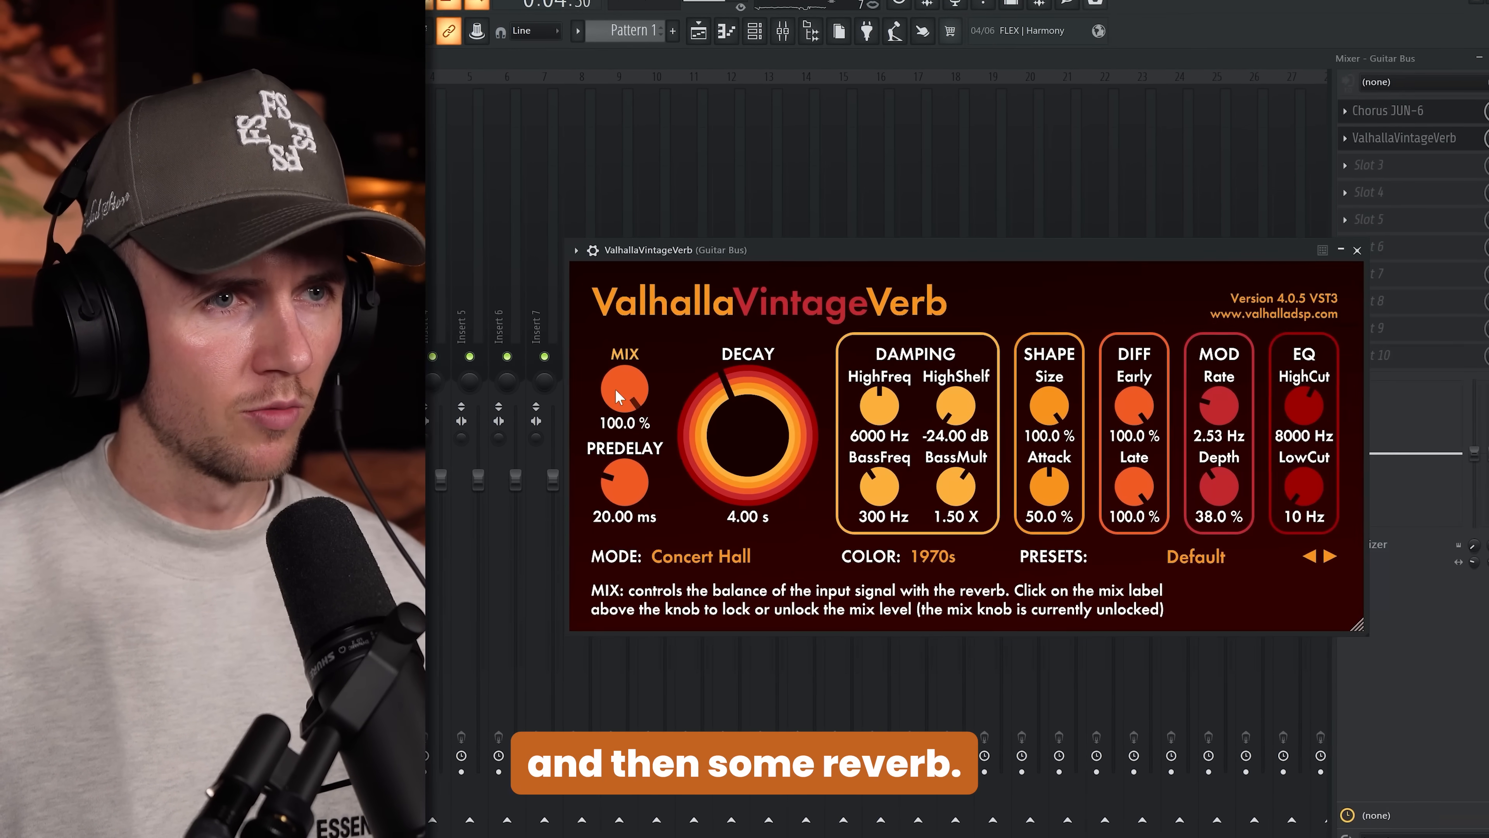
Reduce the mix of the ValhallaVintageVerb reverb and of the EchoBoy delay on the Guitar Bus
drag(617, 397, 630, 535)
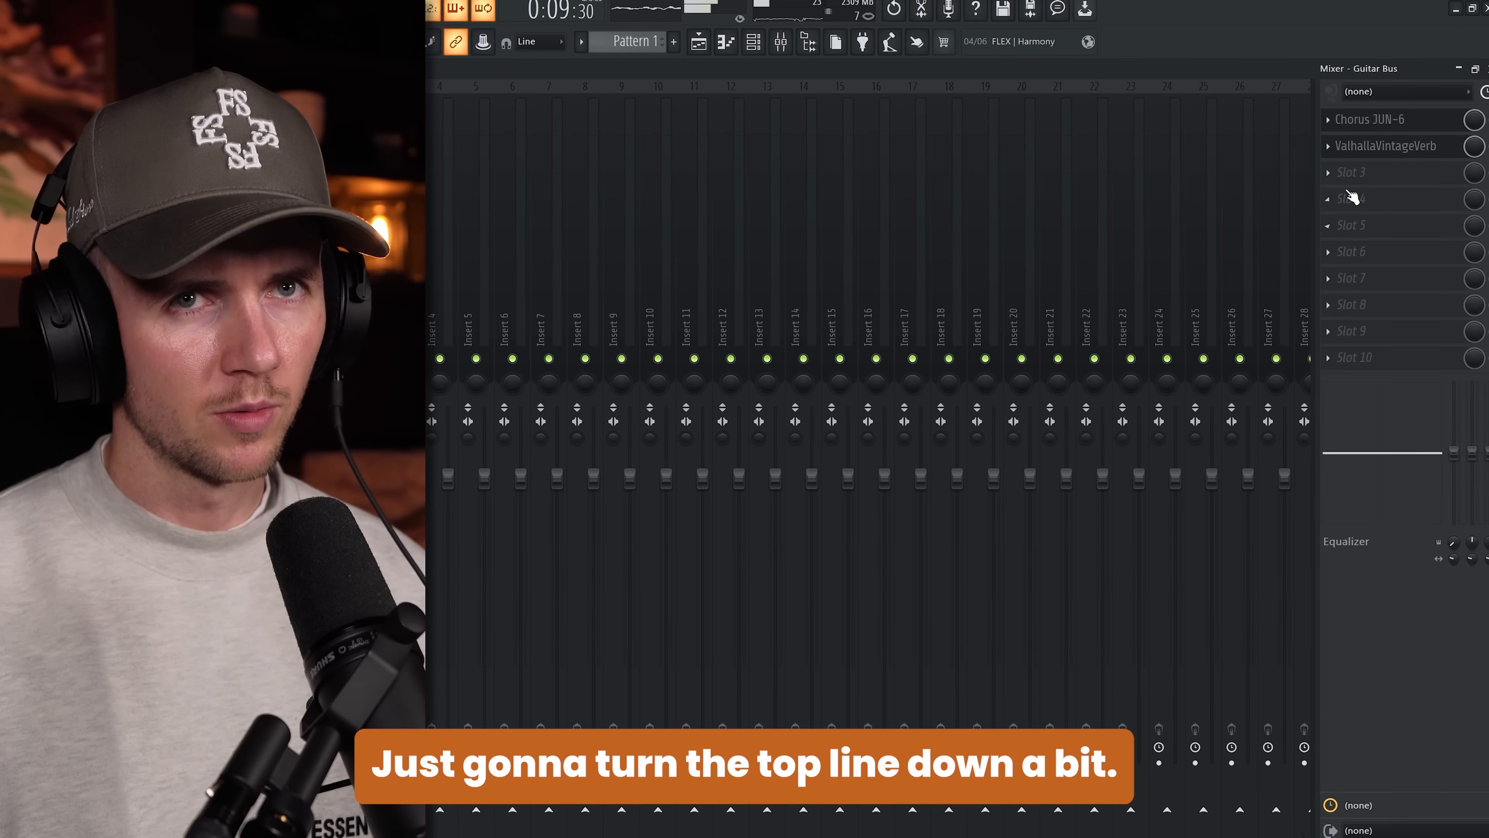
click(1399, 153)
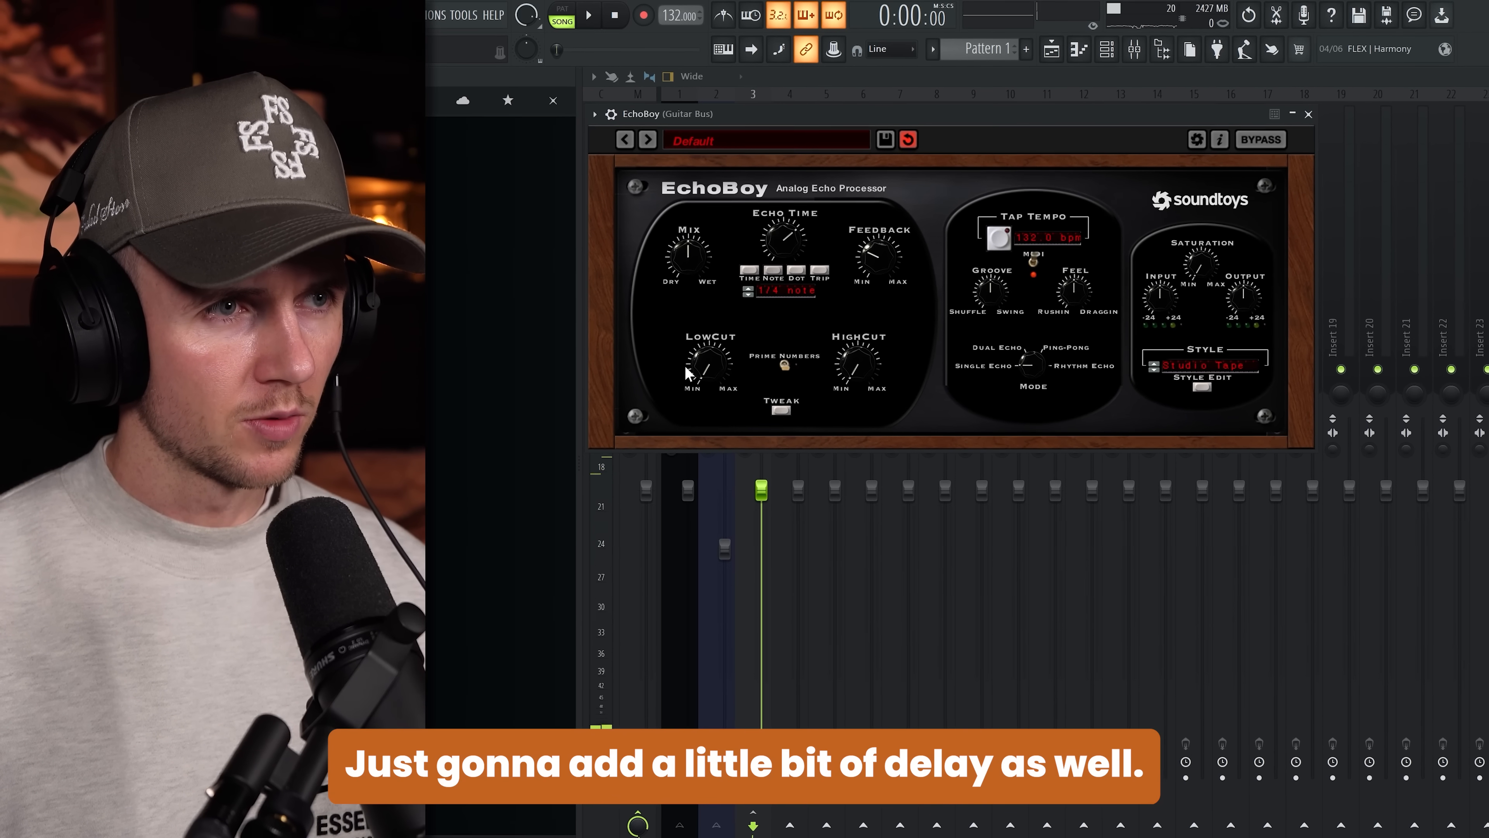
drag(687, 256, 671, 294)
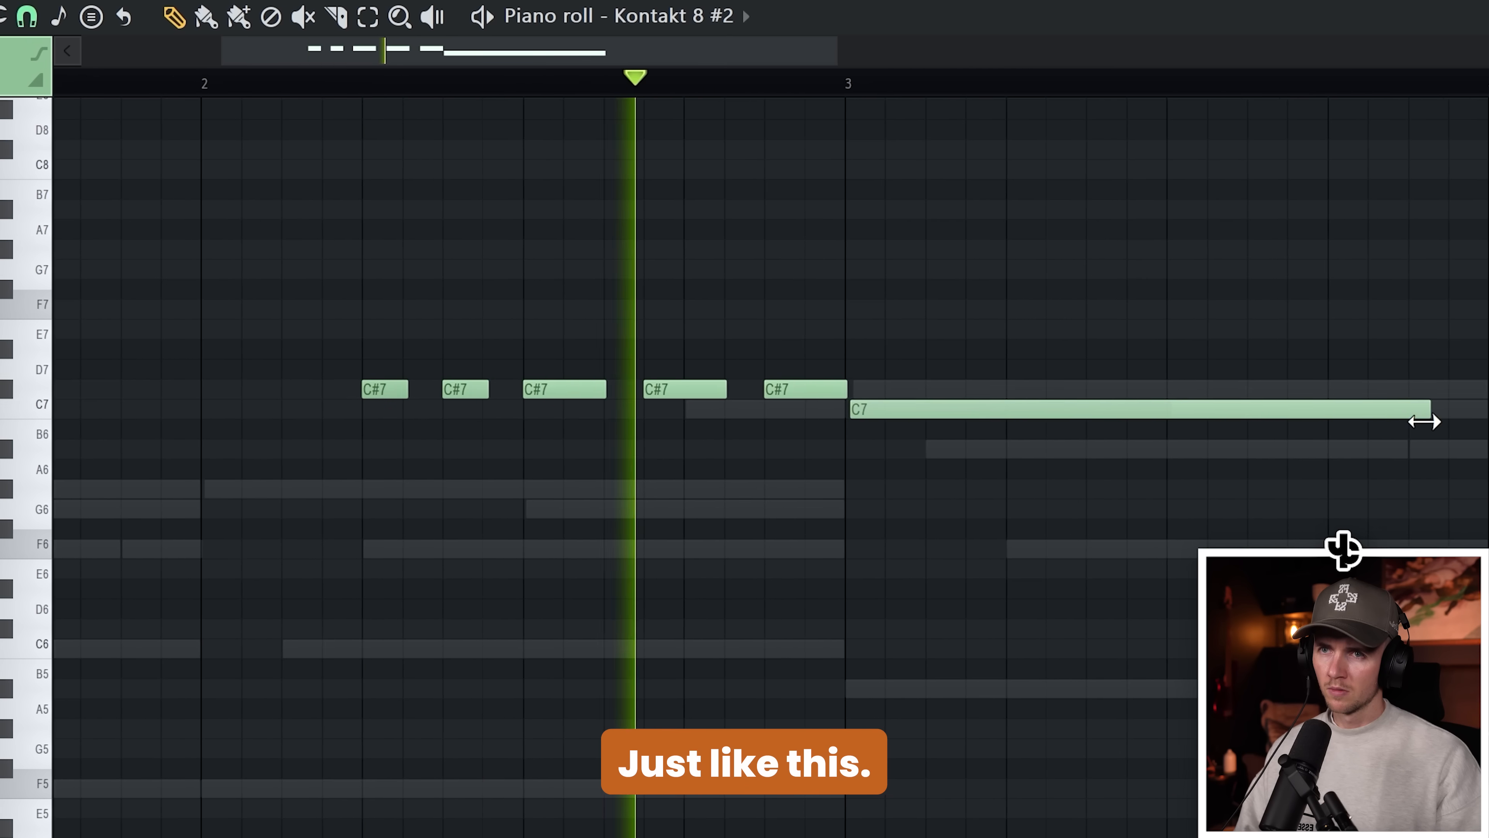
Shorten the melody's C7 note in bar 3 and continue the melody with a long A#6 note from bar 4
scroll(1424, 421, down, 2)
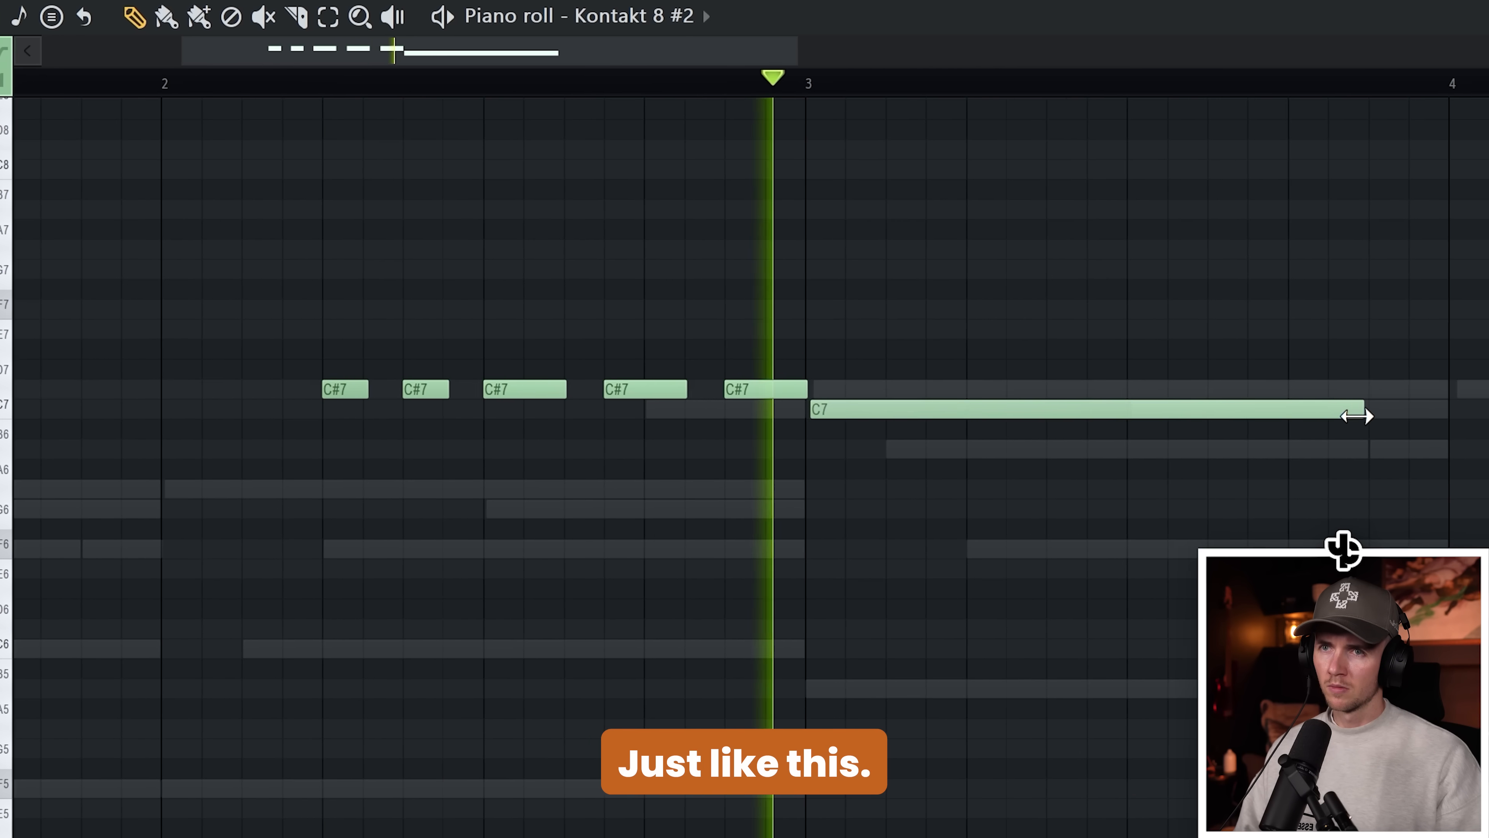
scroll(1295, 449, down, 3)
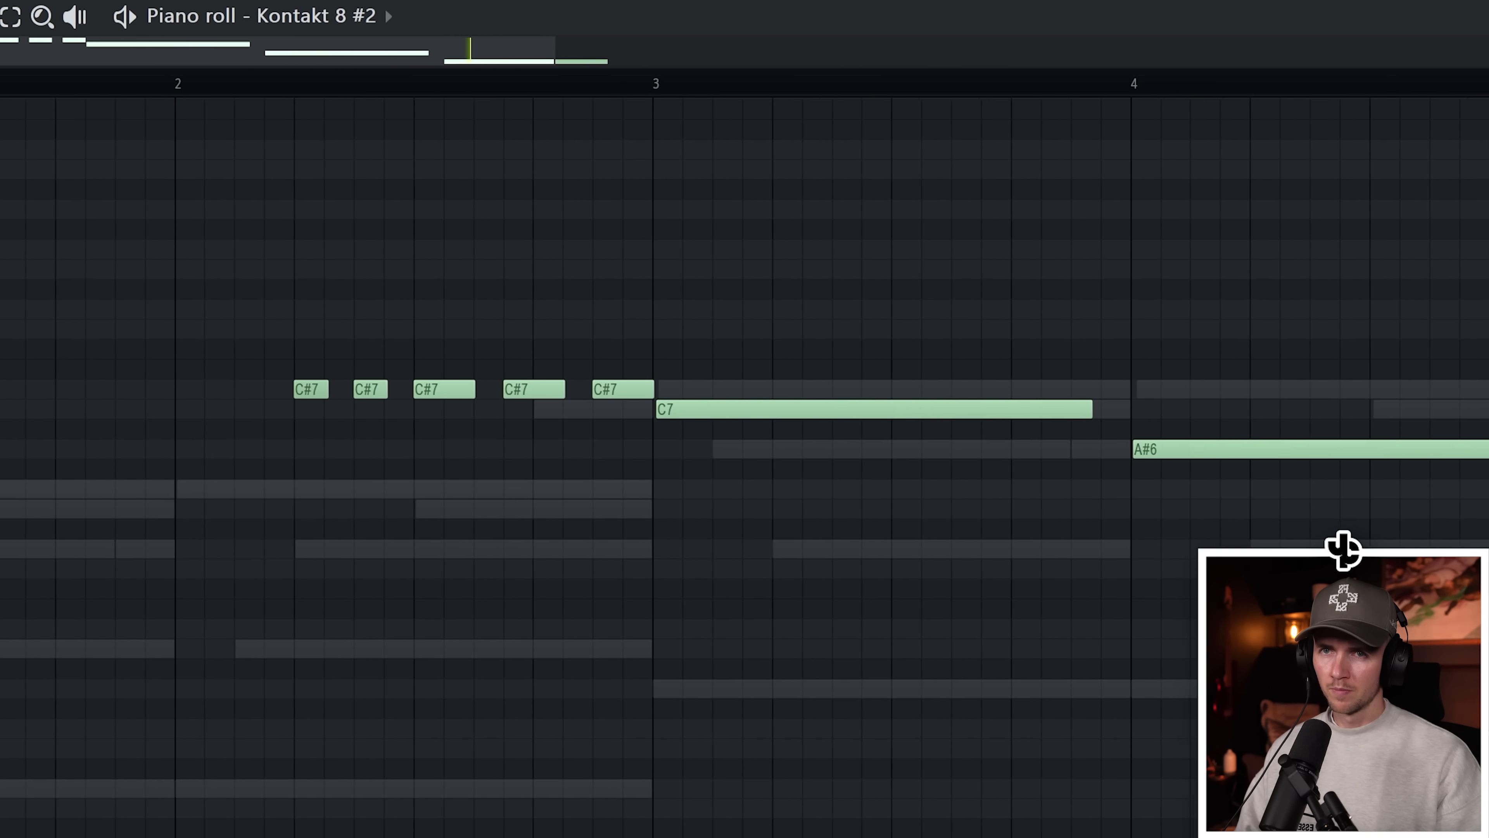
scroll(1083, 635, down, 4)
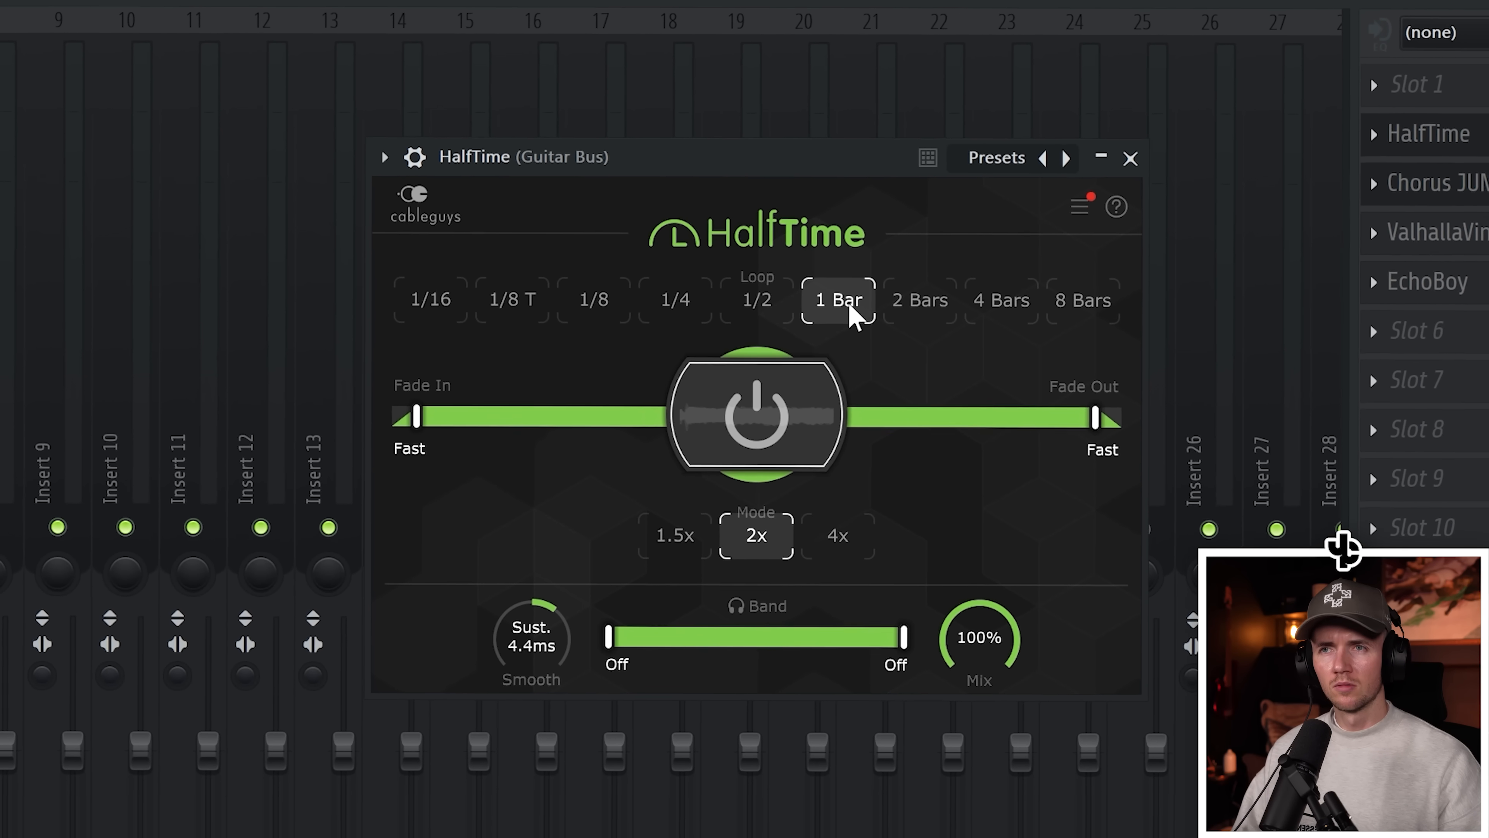
Set the loop length of the HalfTime effect on the Guitar Bus to 1/2
click(769, 293)
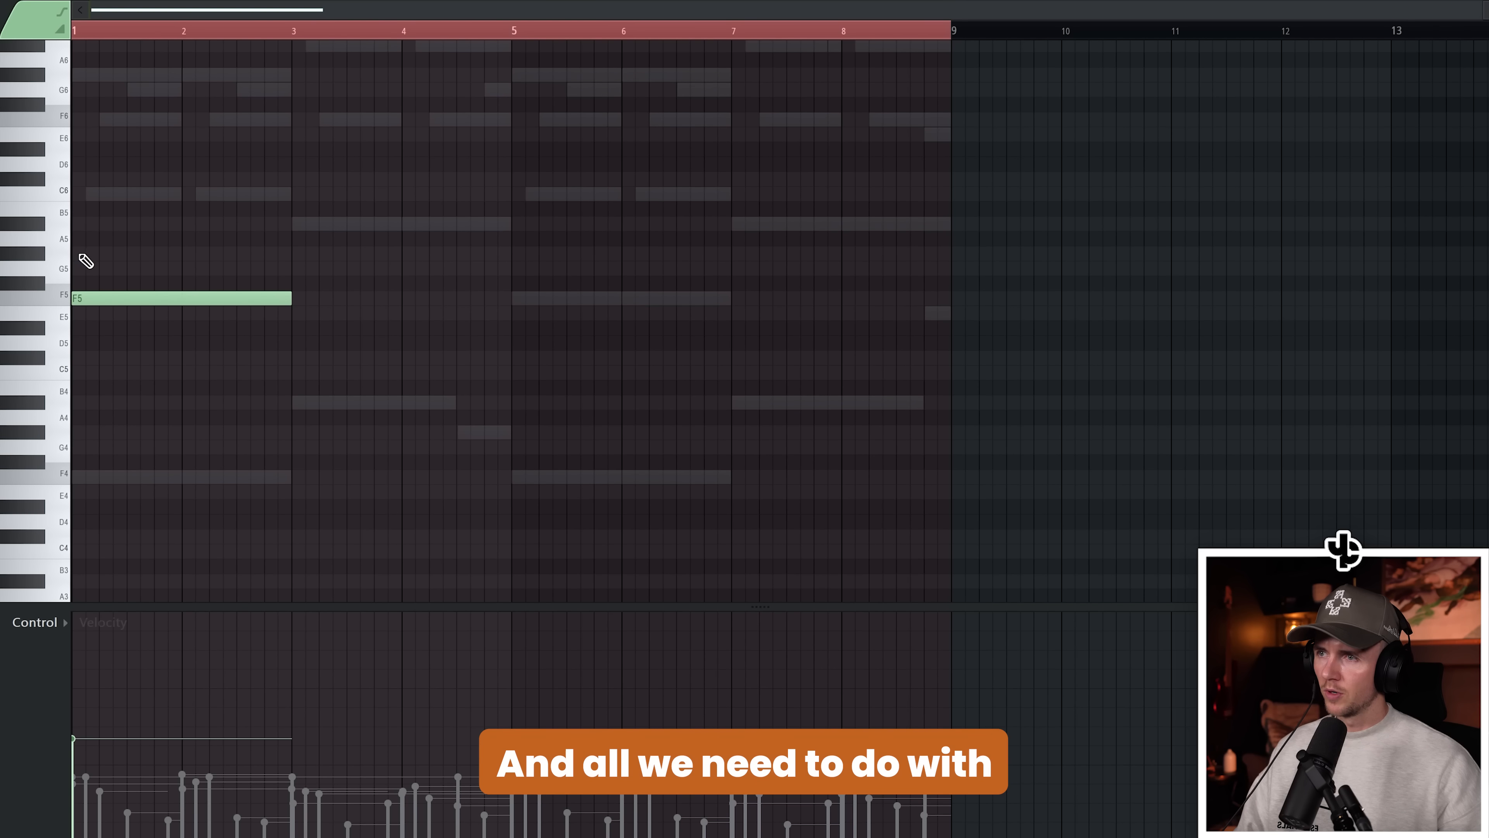
Complete the first Strings chord with G#5 and C6 over F5, and build a two-bar A#5, C#6 and F5 chord from bar 3
click(78, 254)
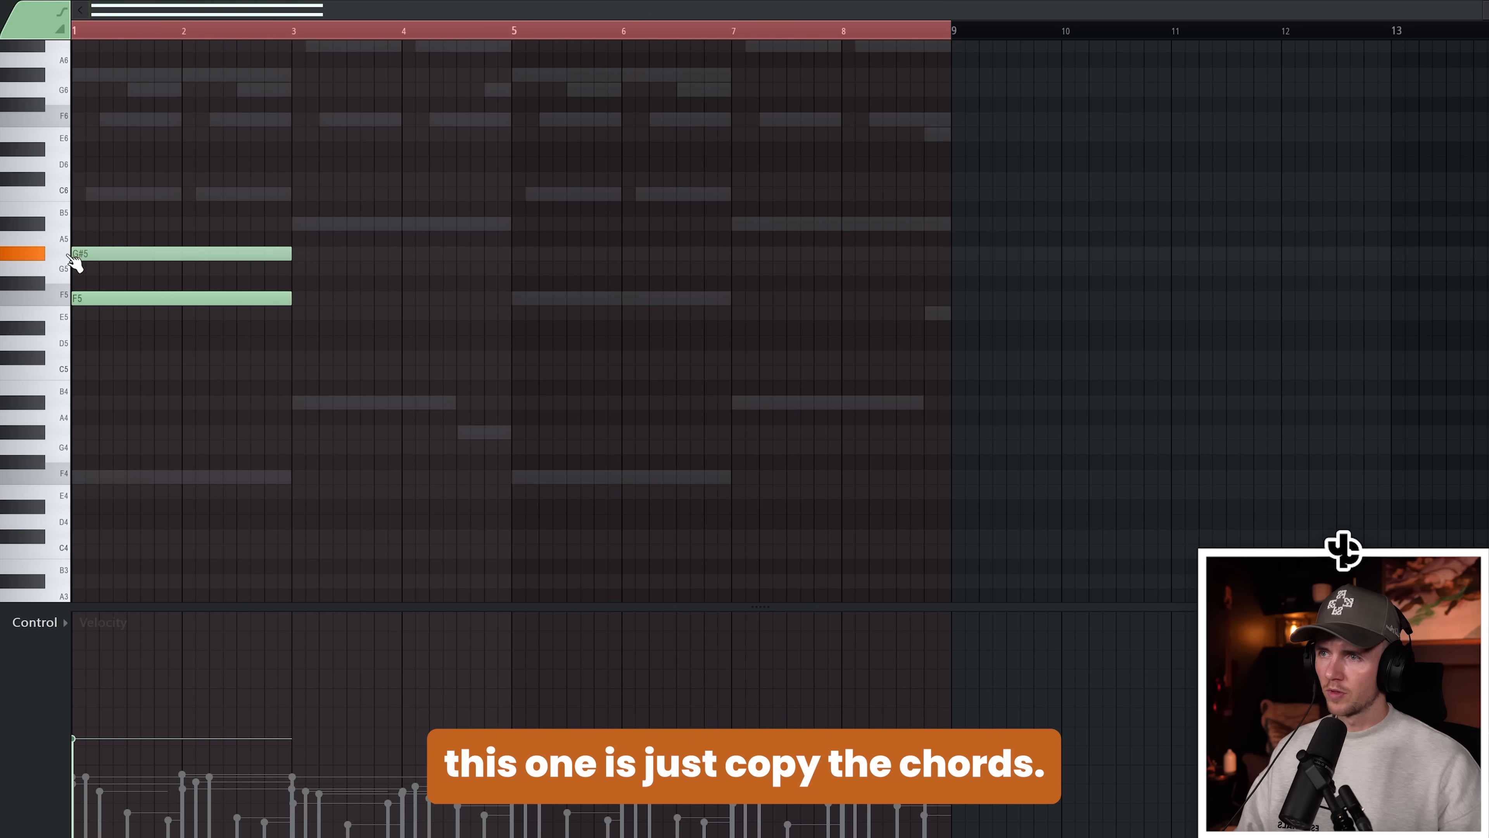
click(299, 223)
click(299, 179)
click(299, 116)
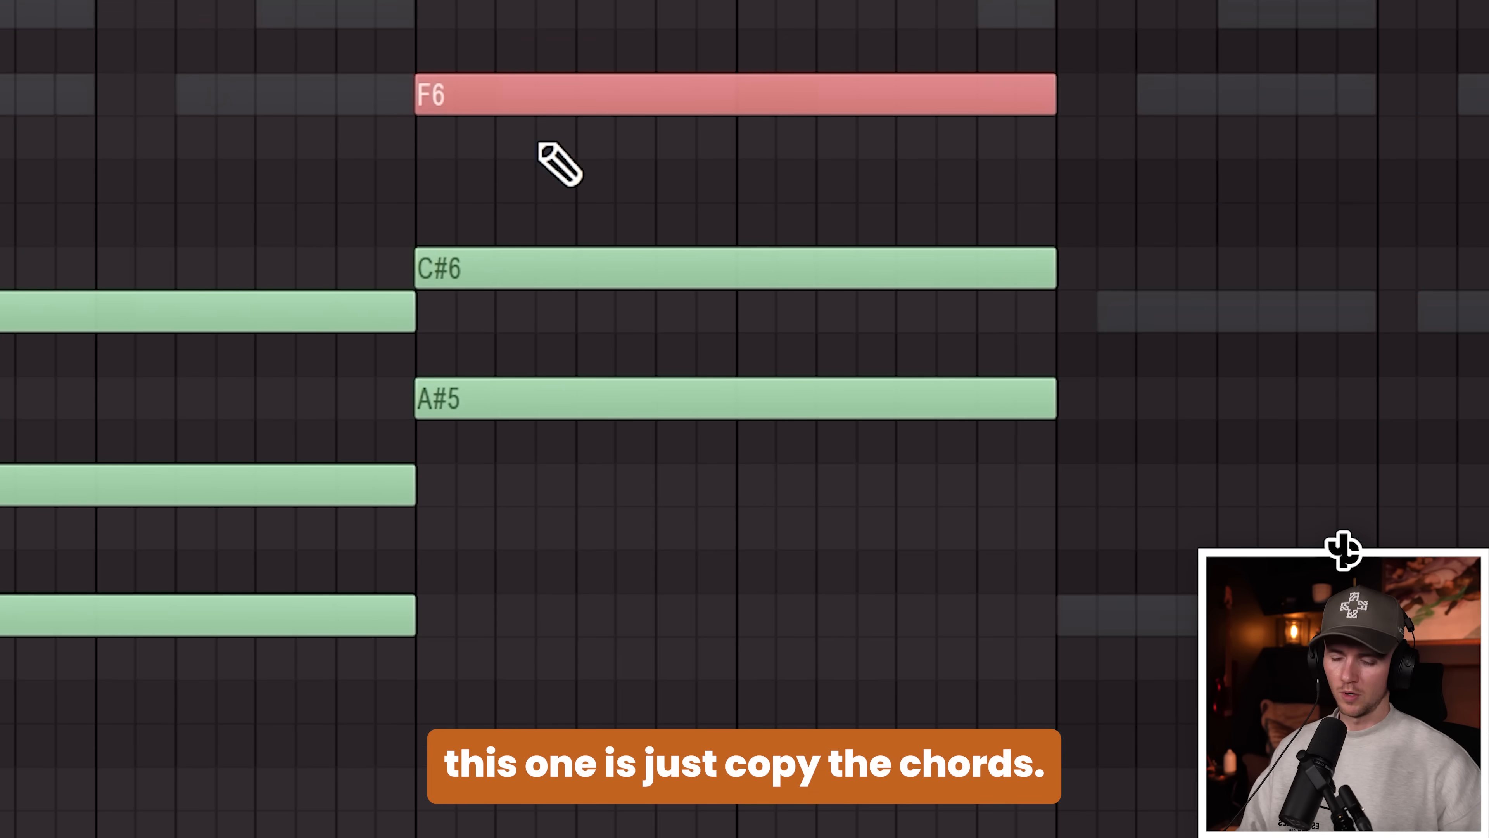
key(ctrl+d)
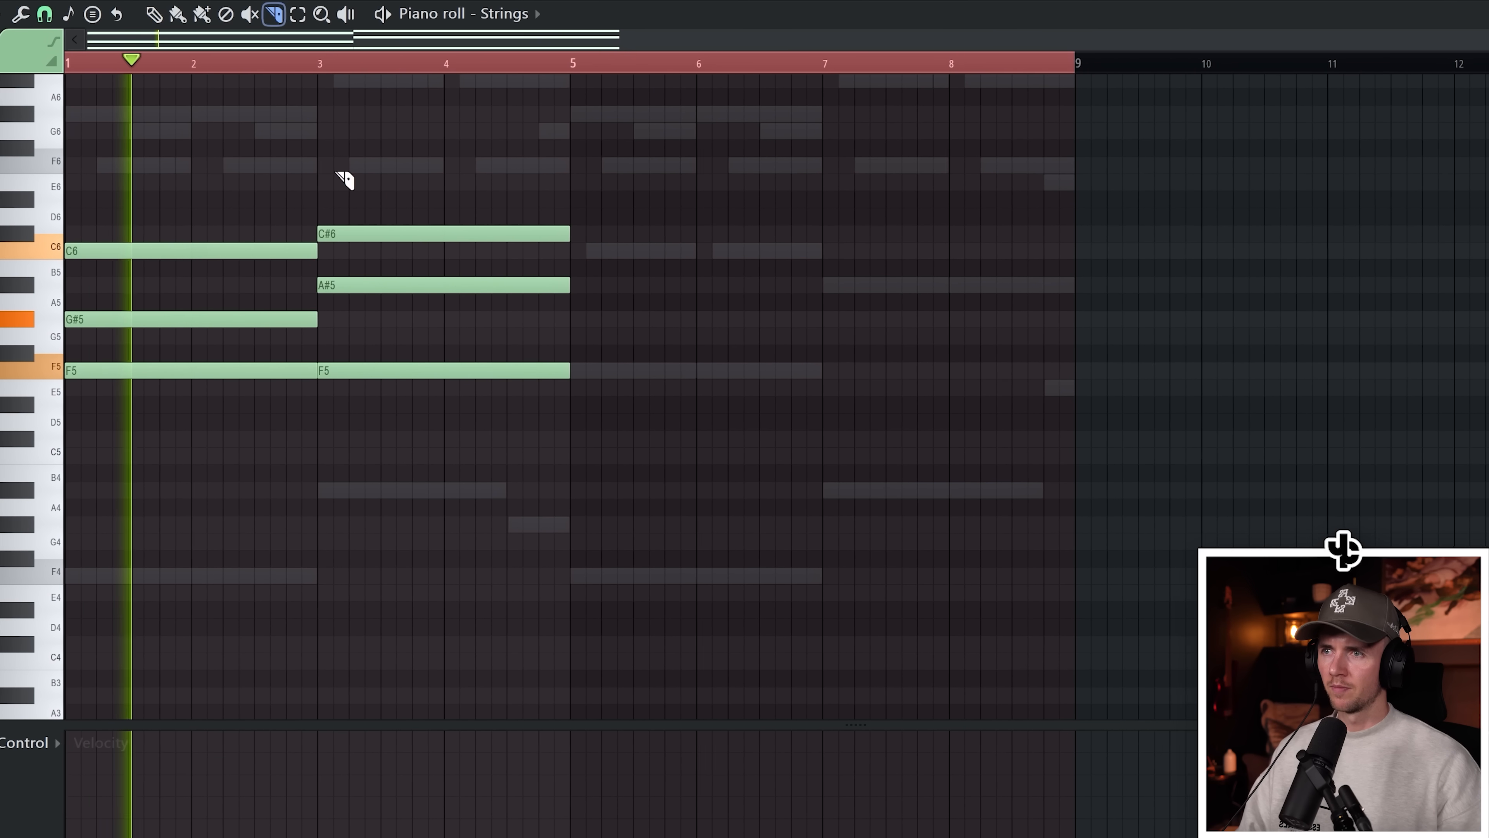
Duplicate the two Strings chords so the progression repeats from bar 5 through bar 8
key(ctrl+a)
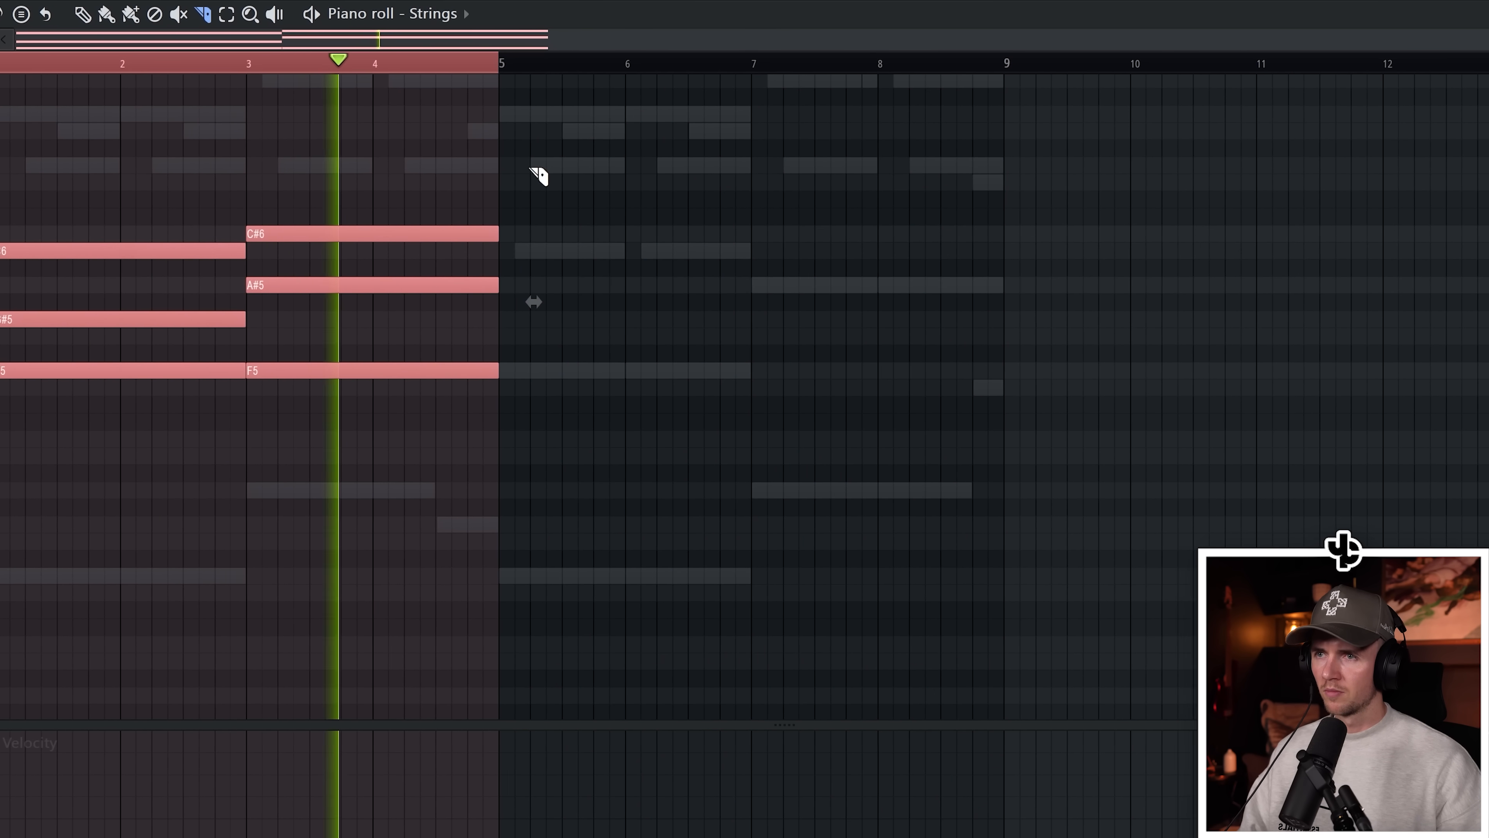
key(ctrl+b)
key(ctrl+a)
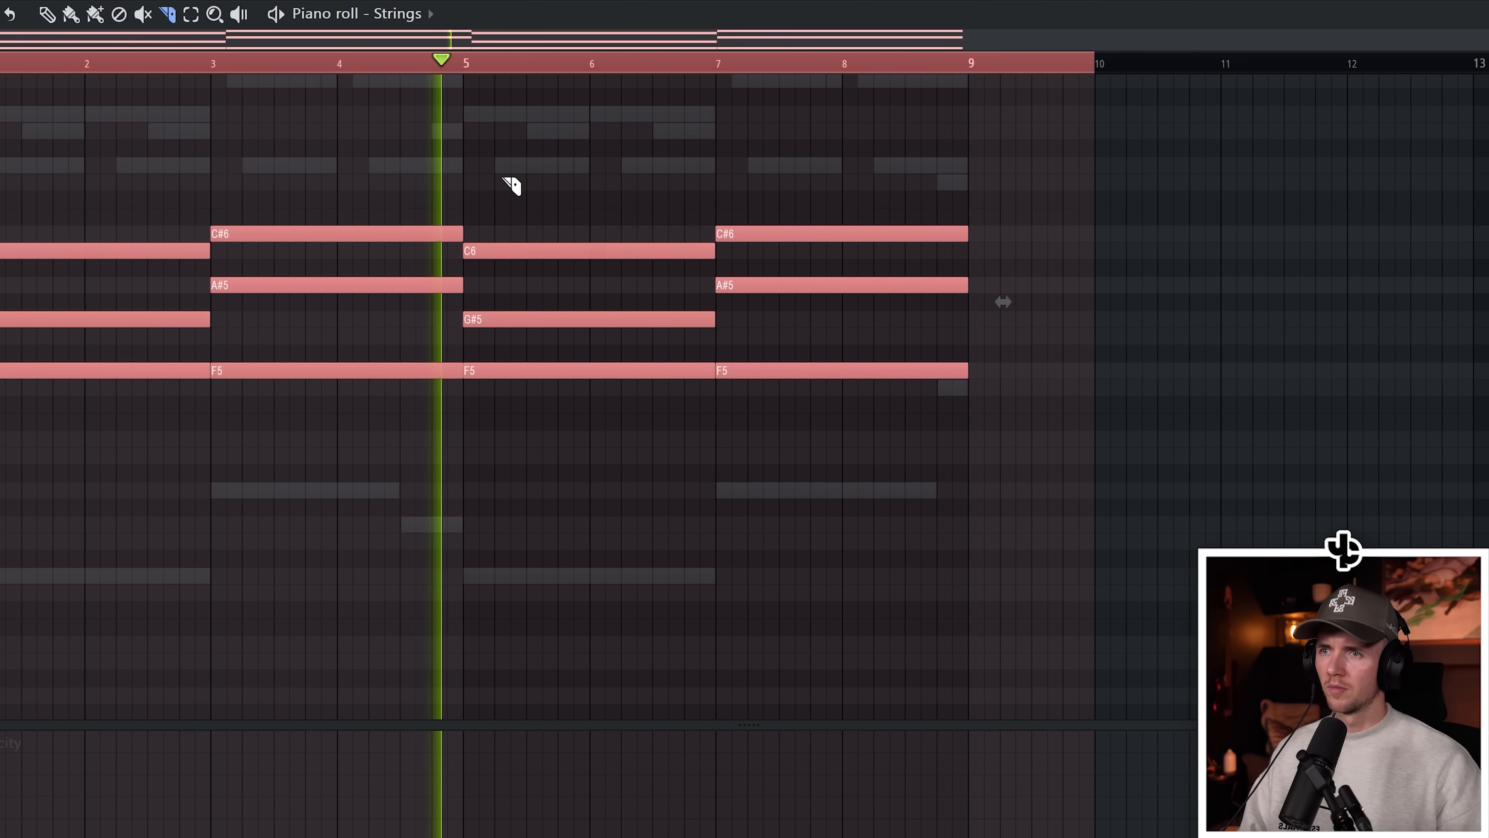
key(ctrl+d)
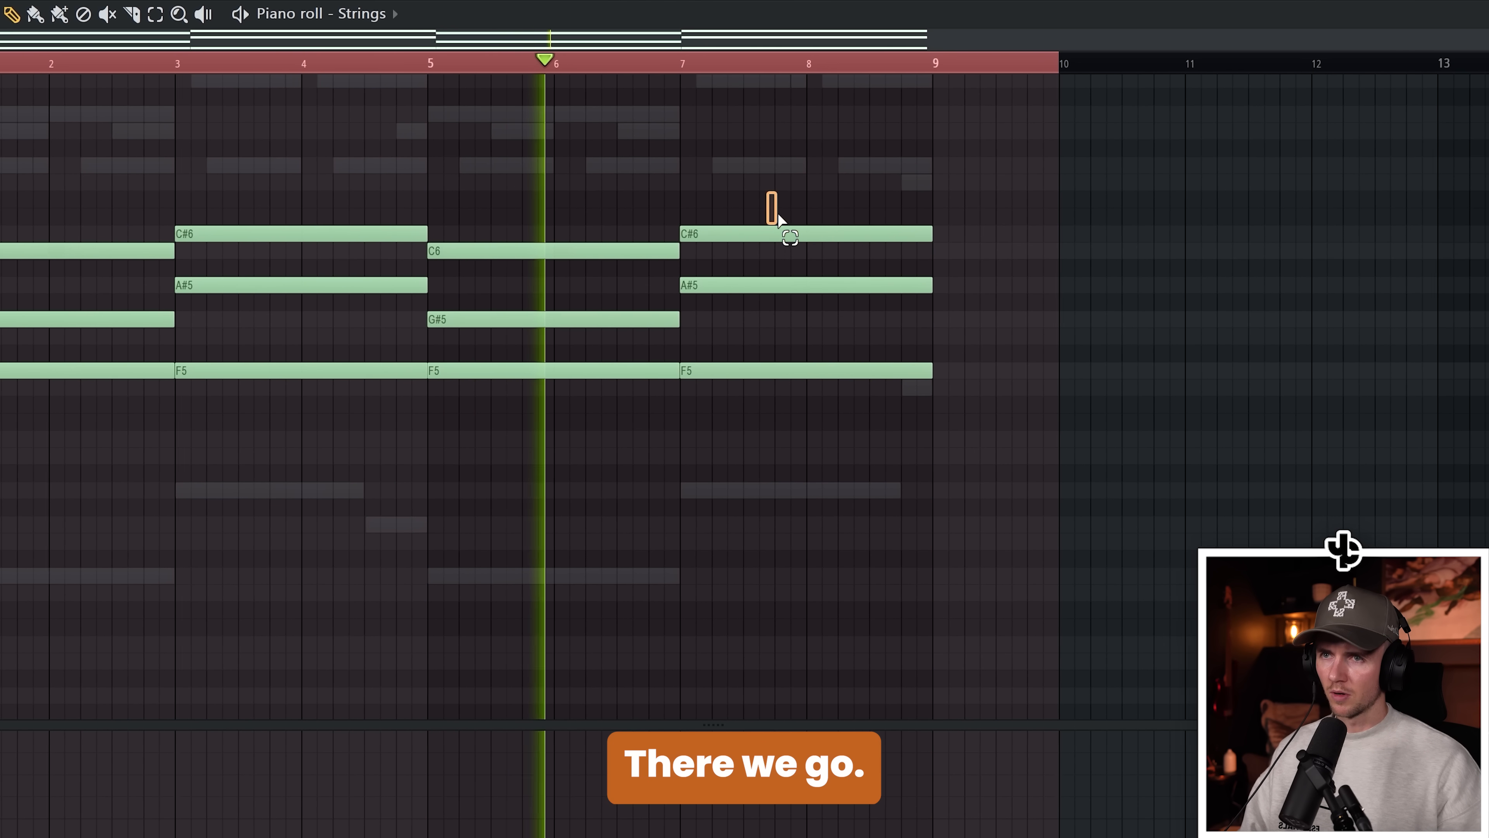
Lower the C#6 notes of the Strings chords in bars 3 and 7 by one octave to C#5
click(798, 233)
key(ctrl+Down)
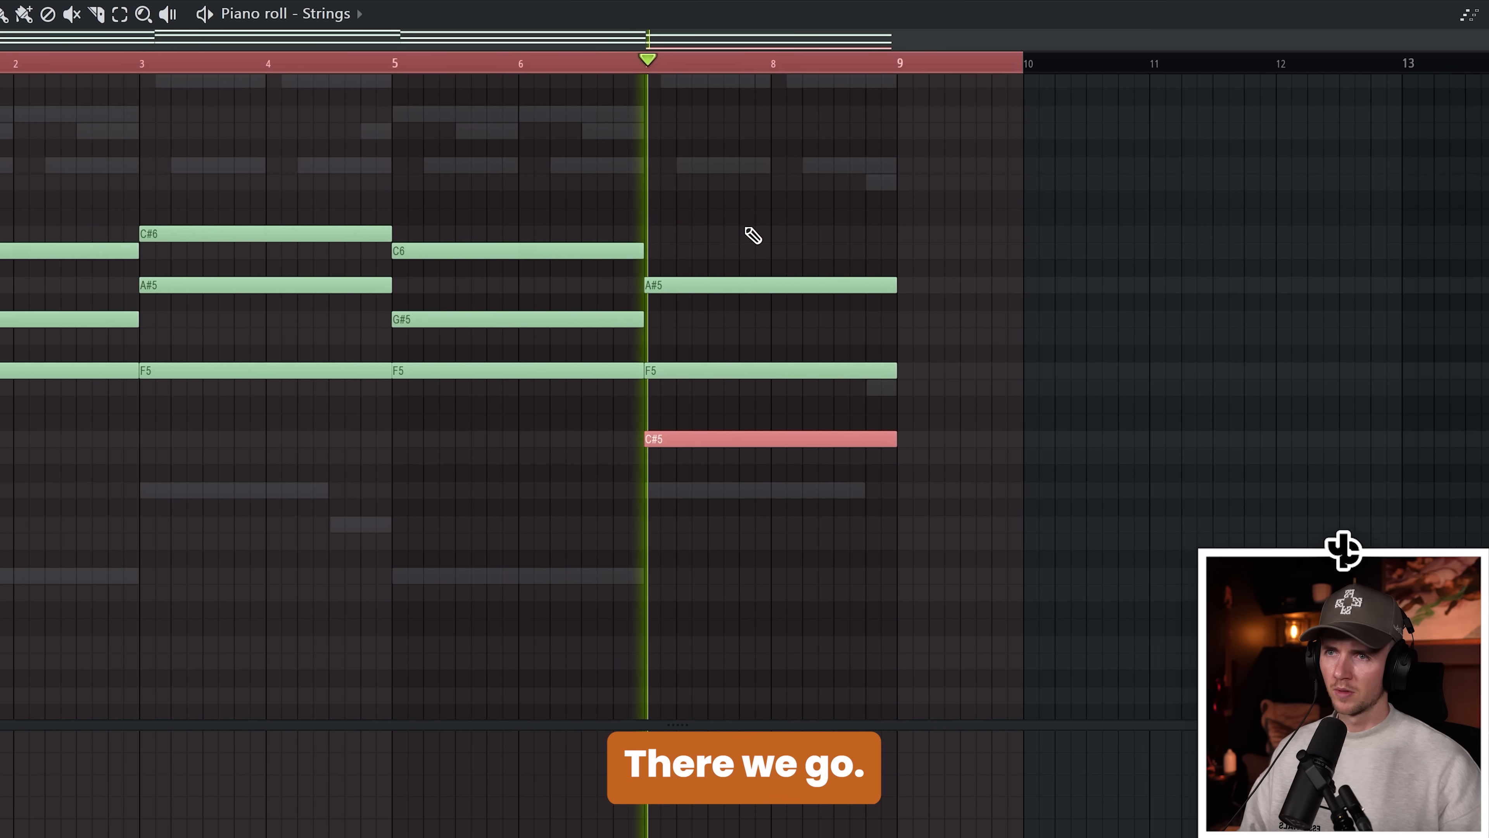
key(ctrl+d)
drag(254, 157, 277, 252)
key(ctrl+Down)
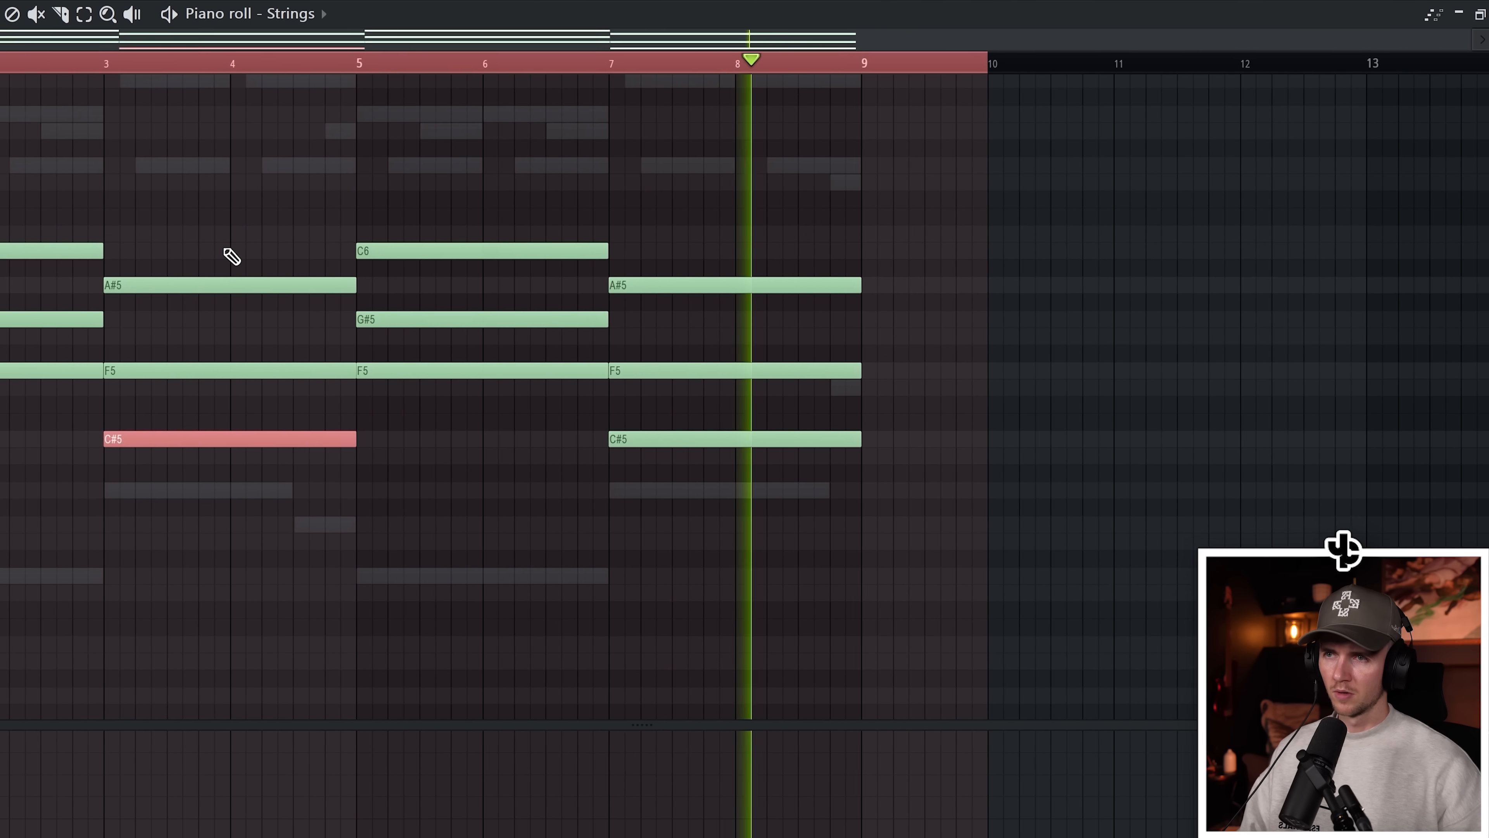
key(ctrl+a)
key(ctrl+d)
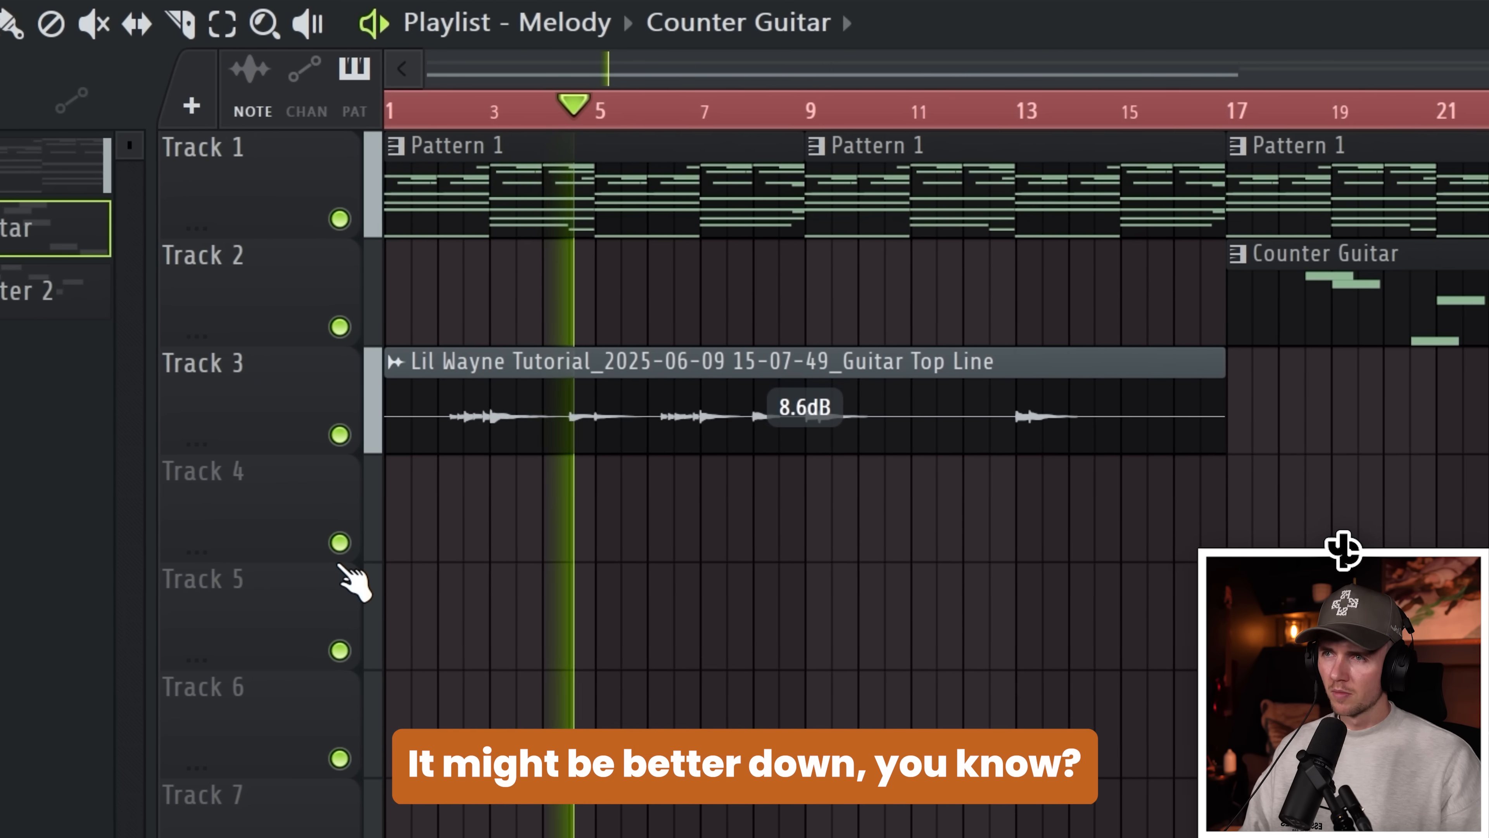
Close the HalfTime effect on the Spooky accent and arrange part of the Digsite [154bpm] D#m accent on track 7
scroll(509, 691, up, 3)
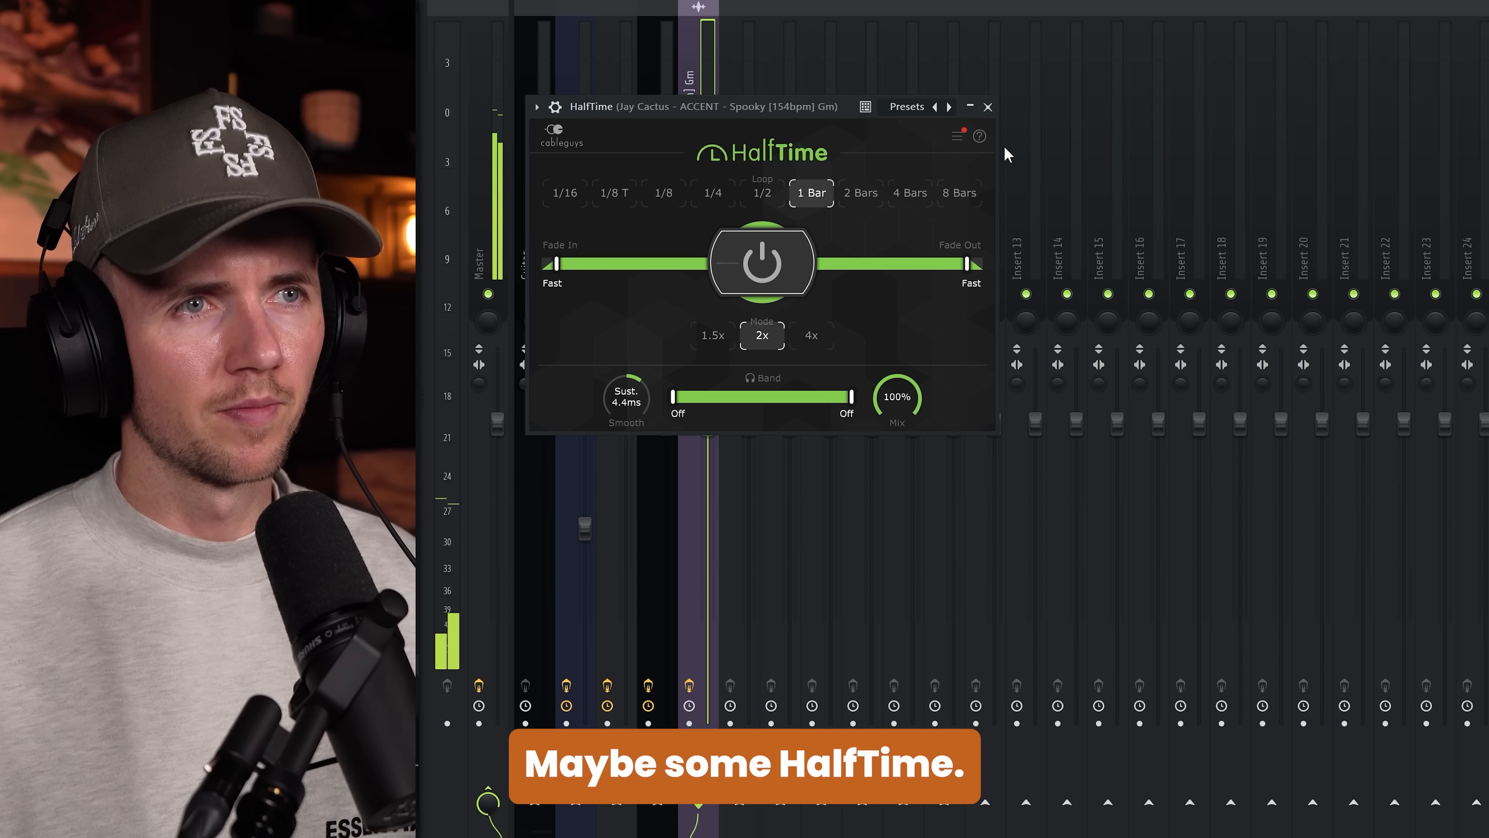
click(988, 107)
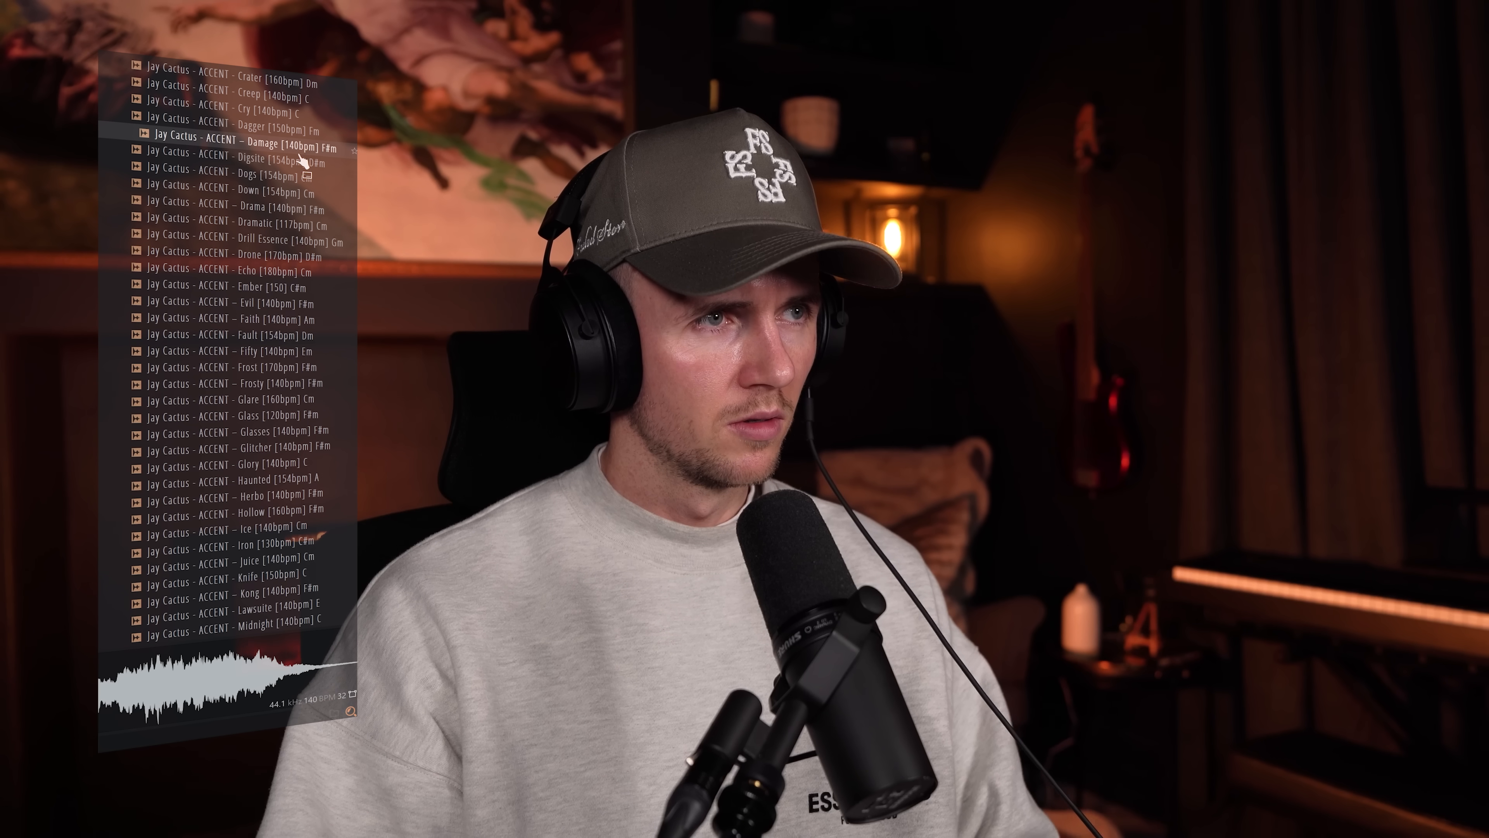
click(302, 161)
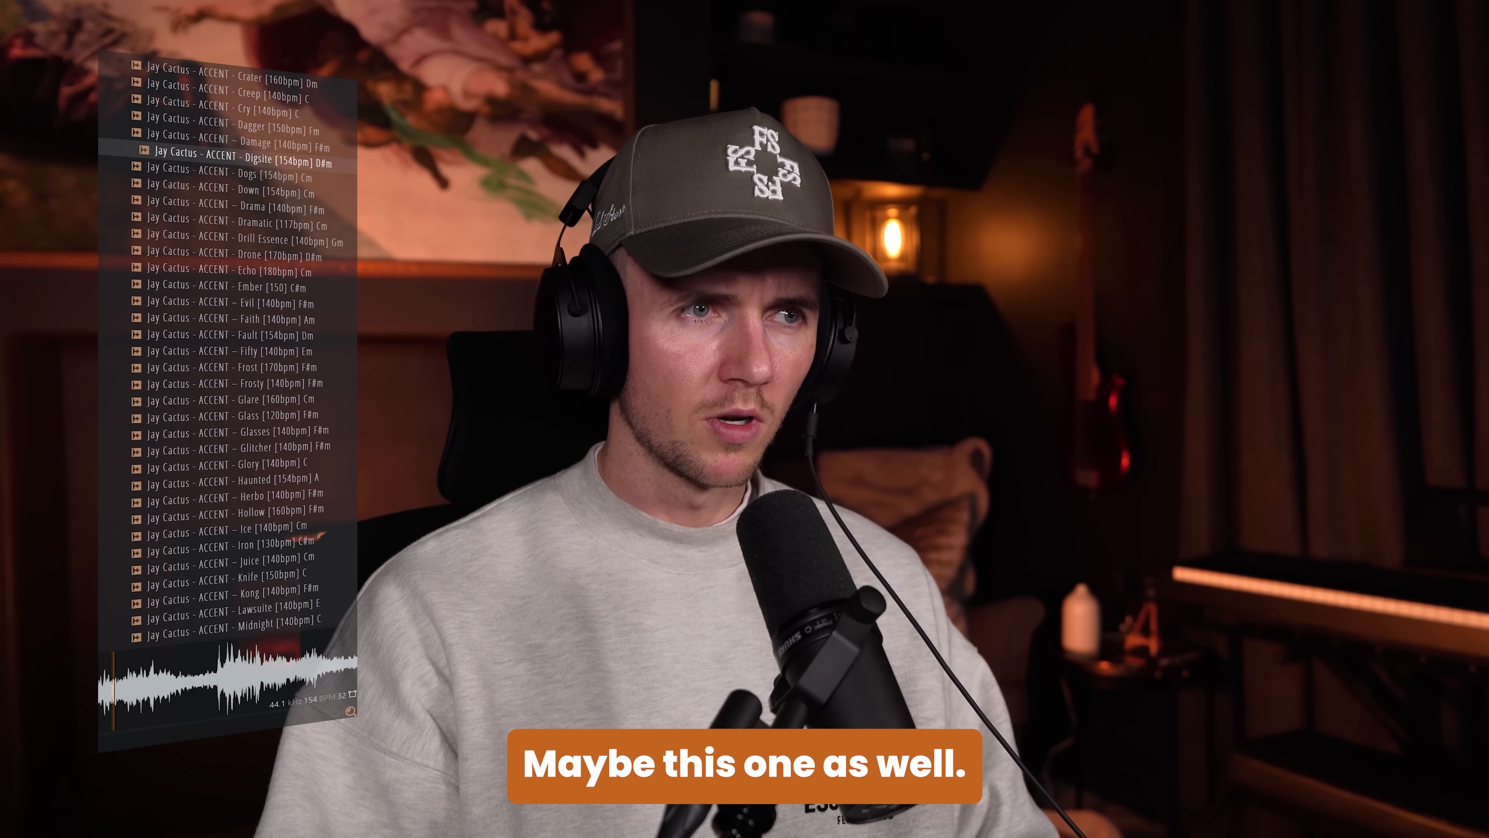
key(space)
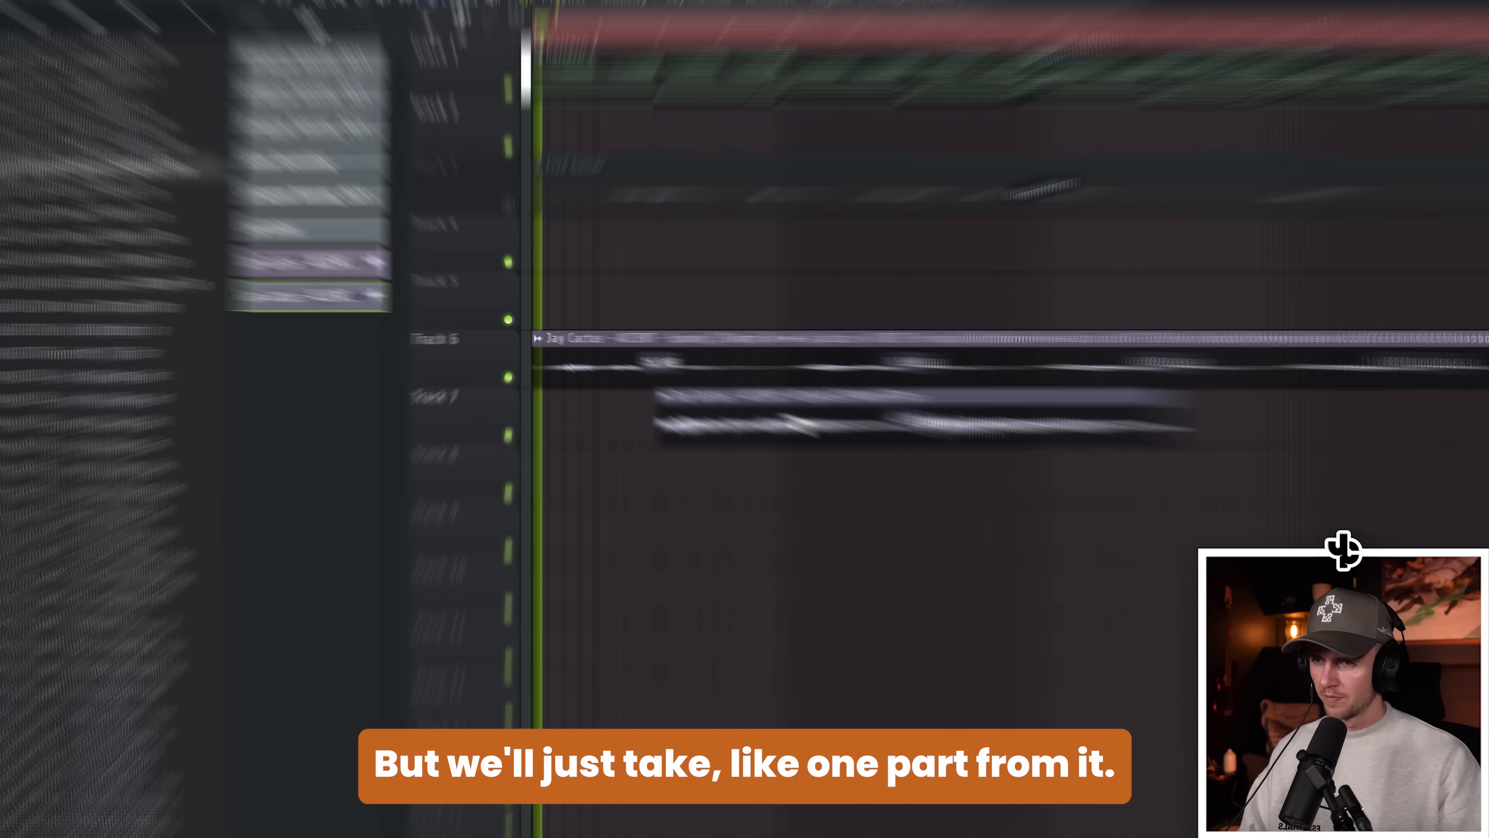
drag(739, 492, 1056, 475)
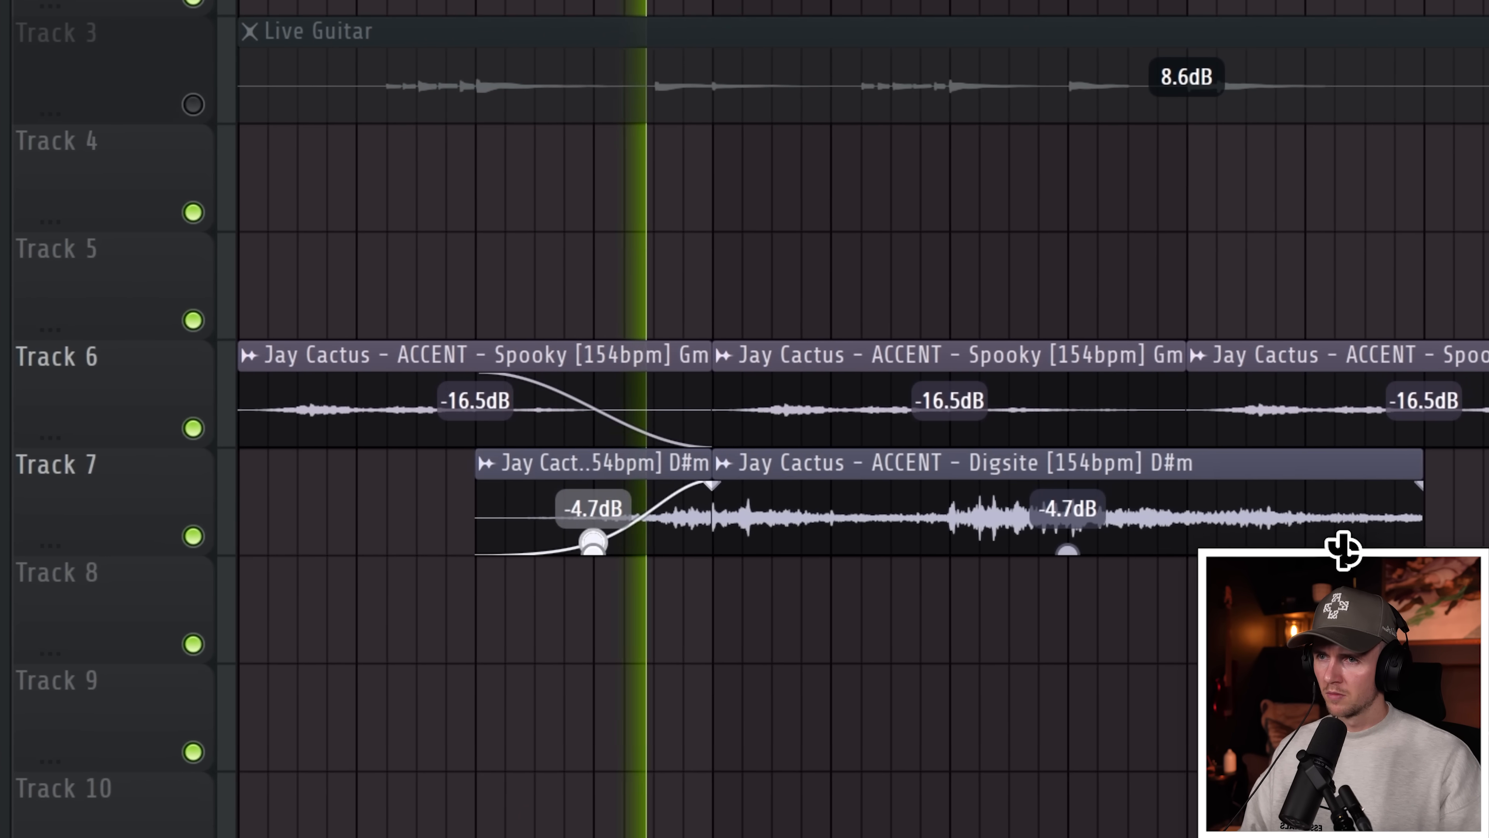
right_click(803, 494)
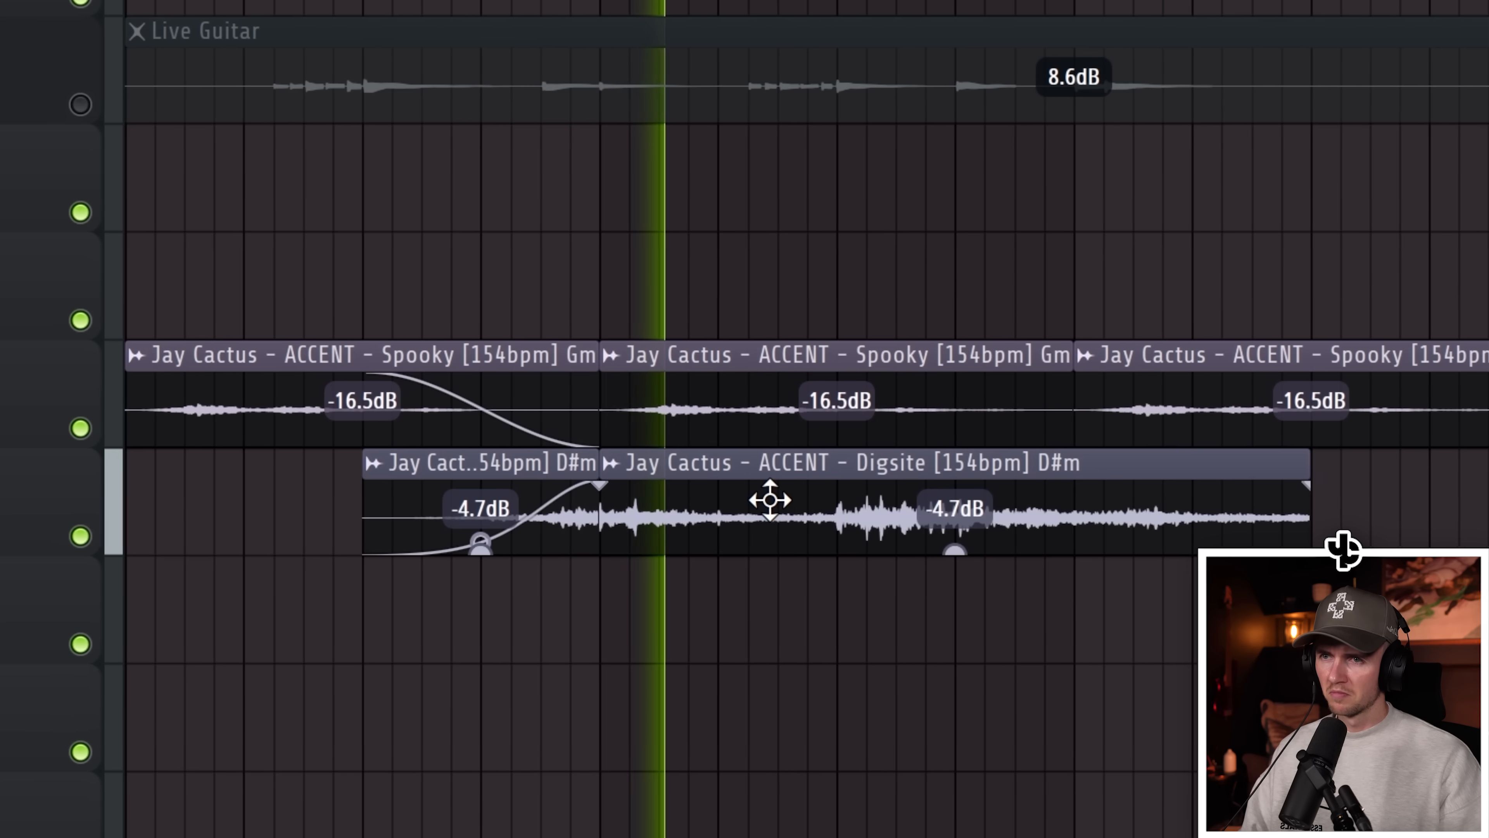
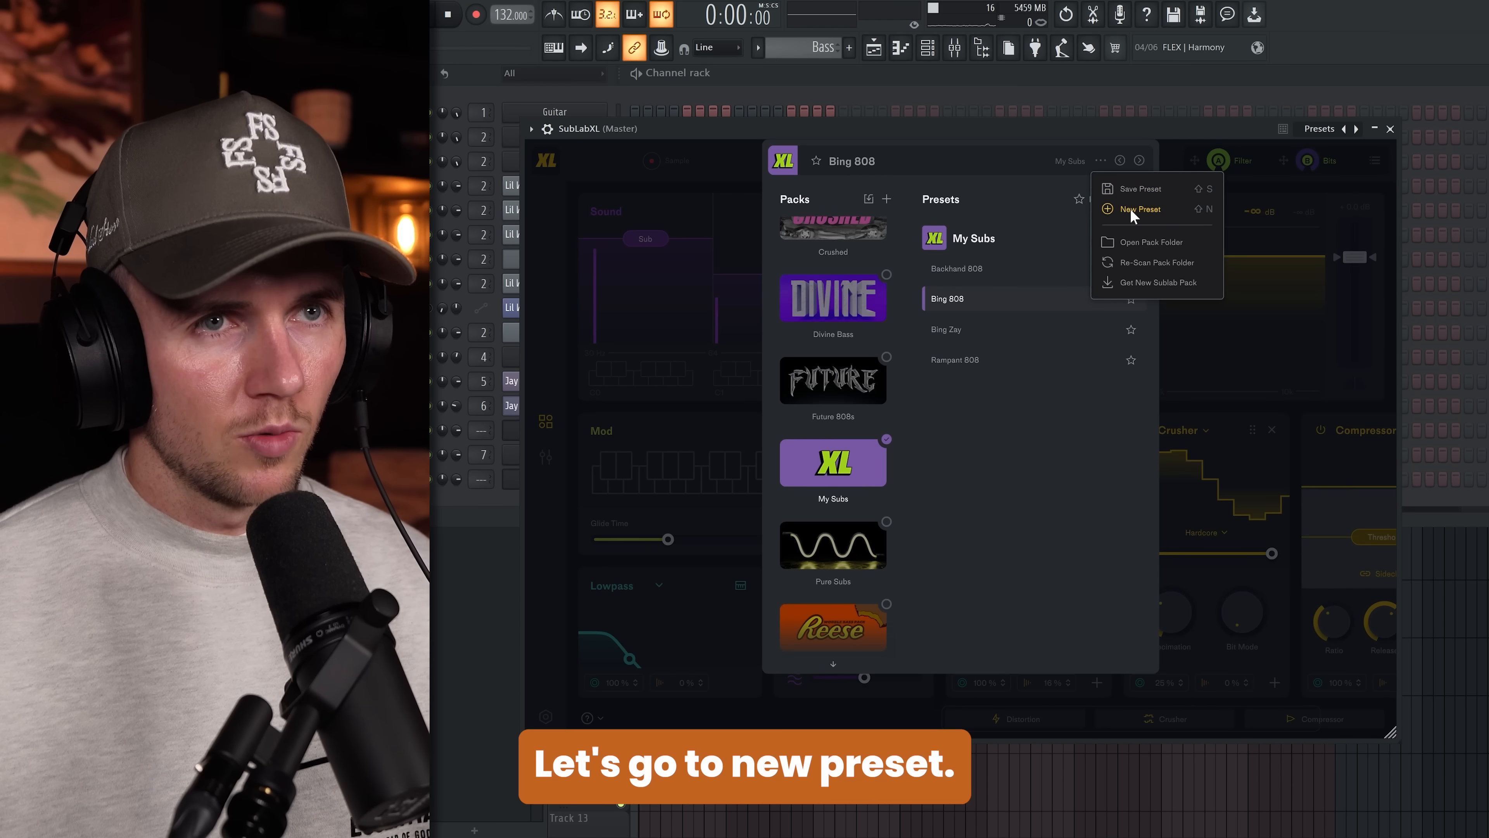
Create a new SubLabXL preset with the Super oscillator at 38 % width and lower its lowpass cutoff
click(1129, 208)
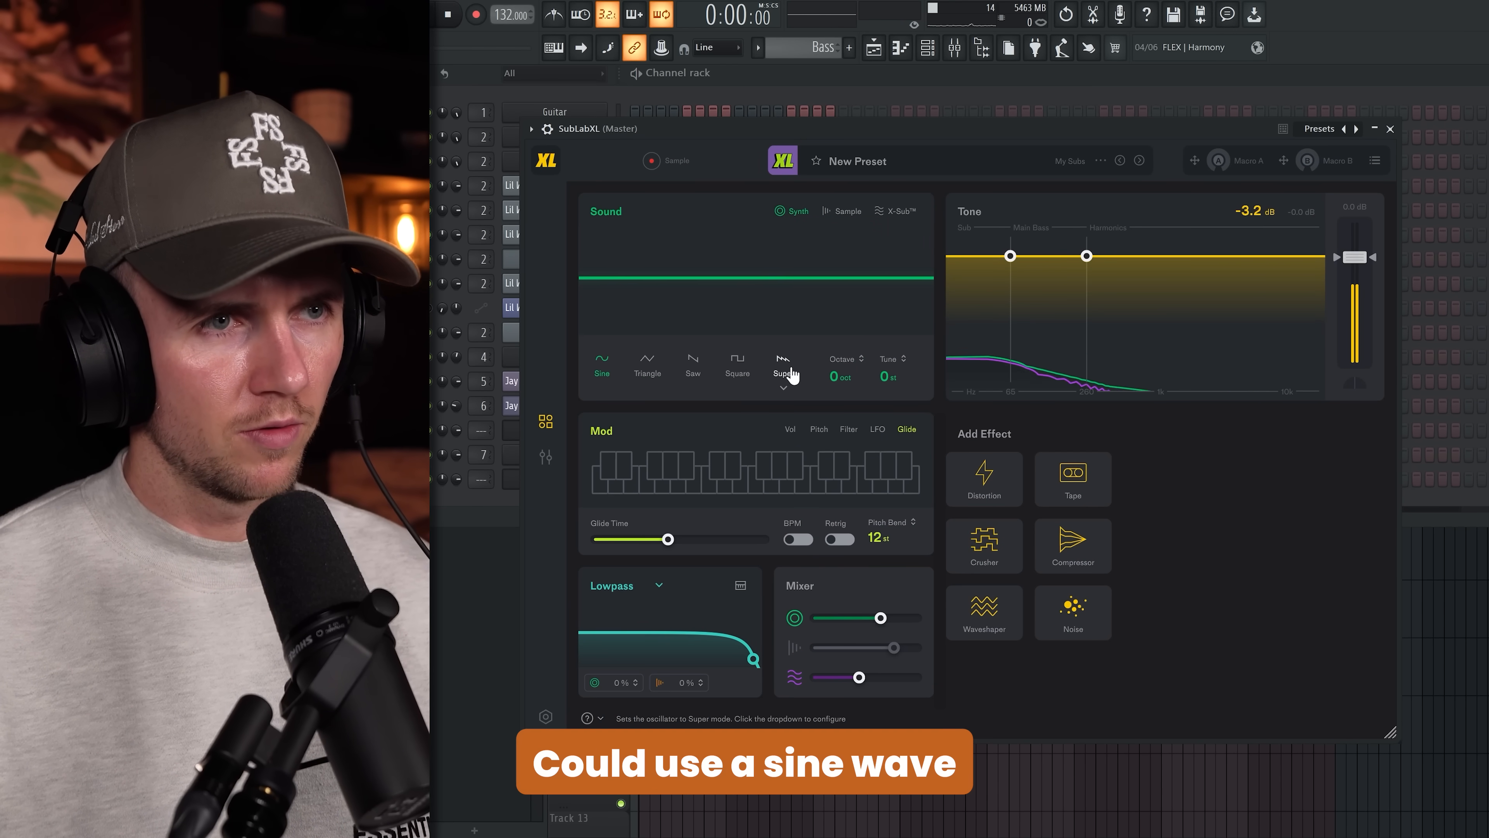
click(785, 368)
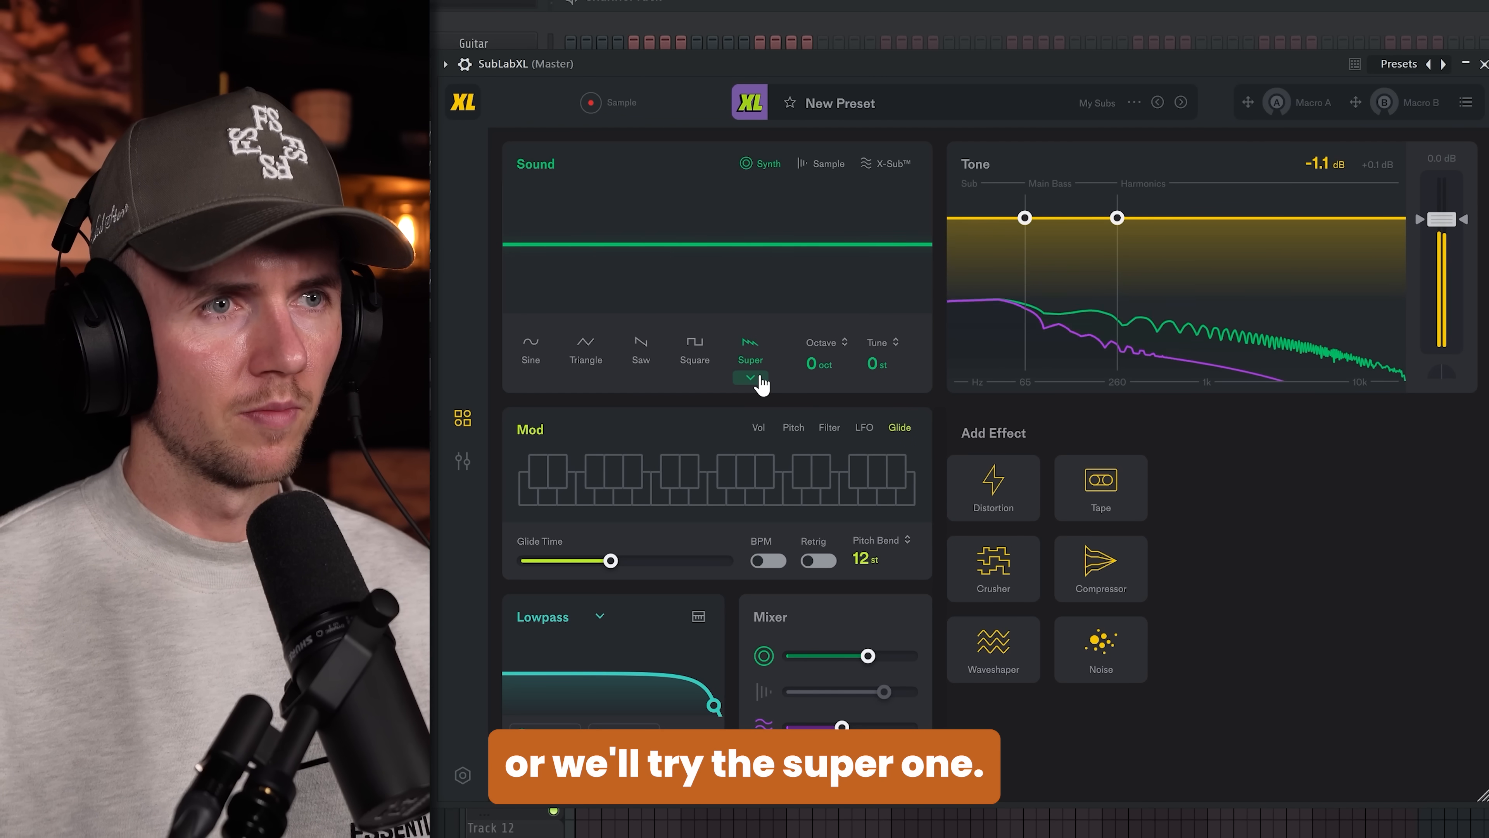
click(760, 380)
mouse_move(890, 539)
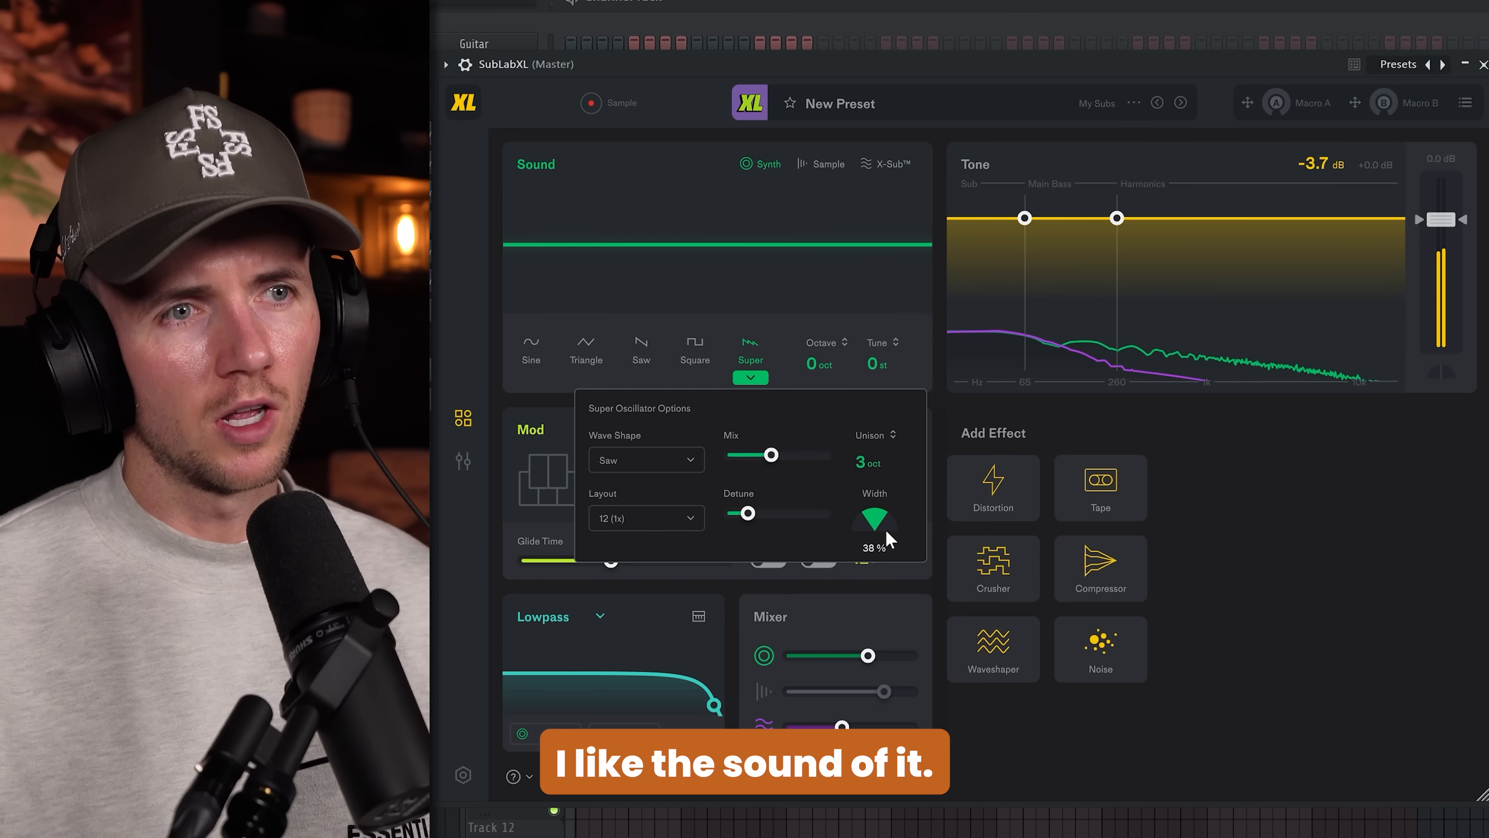
drag(885, 524, 883, 521)
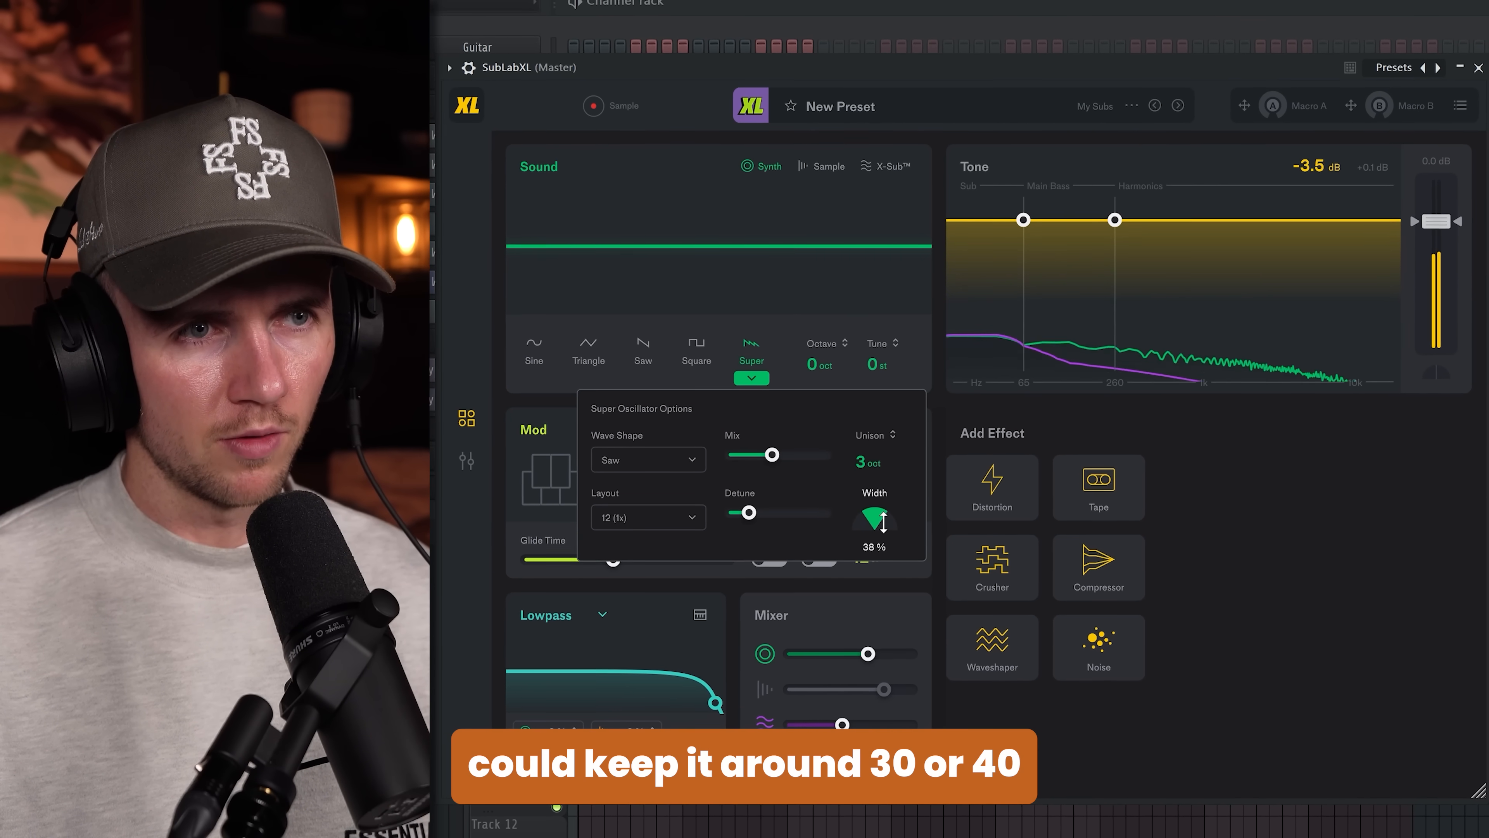
drag(716, 702, 568, 679)
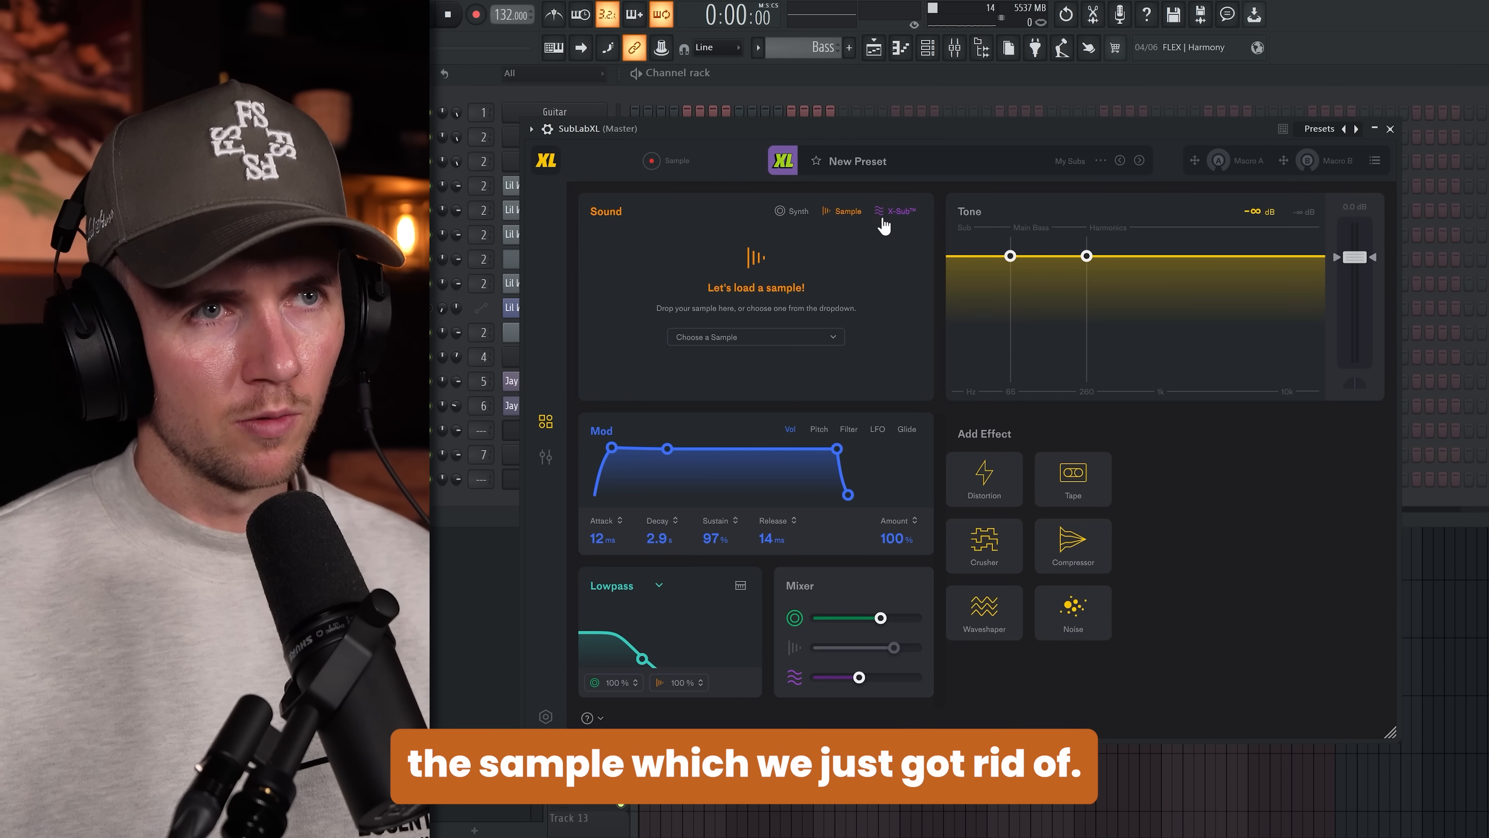
Raise the Sub and Main Bass levels of the X-Sub layer and try out its mixer volume and mute
click(883, 214)
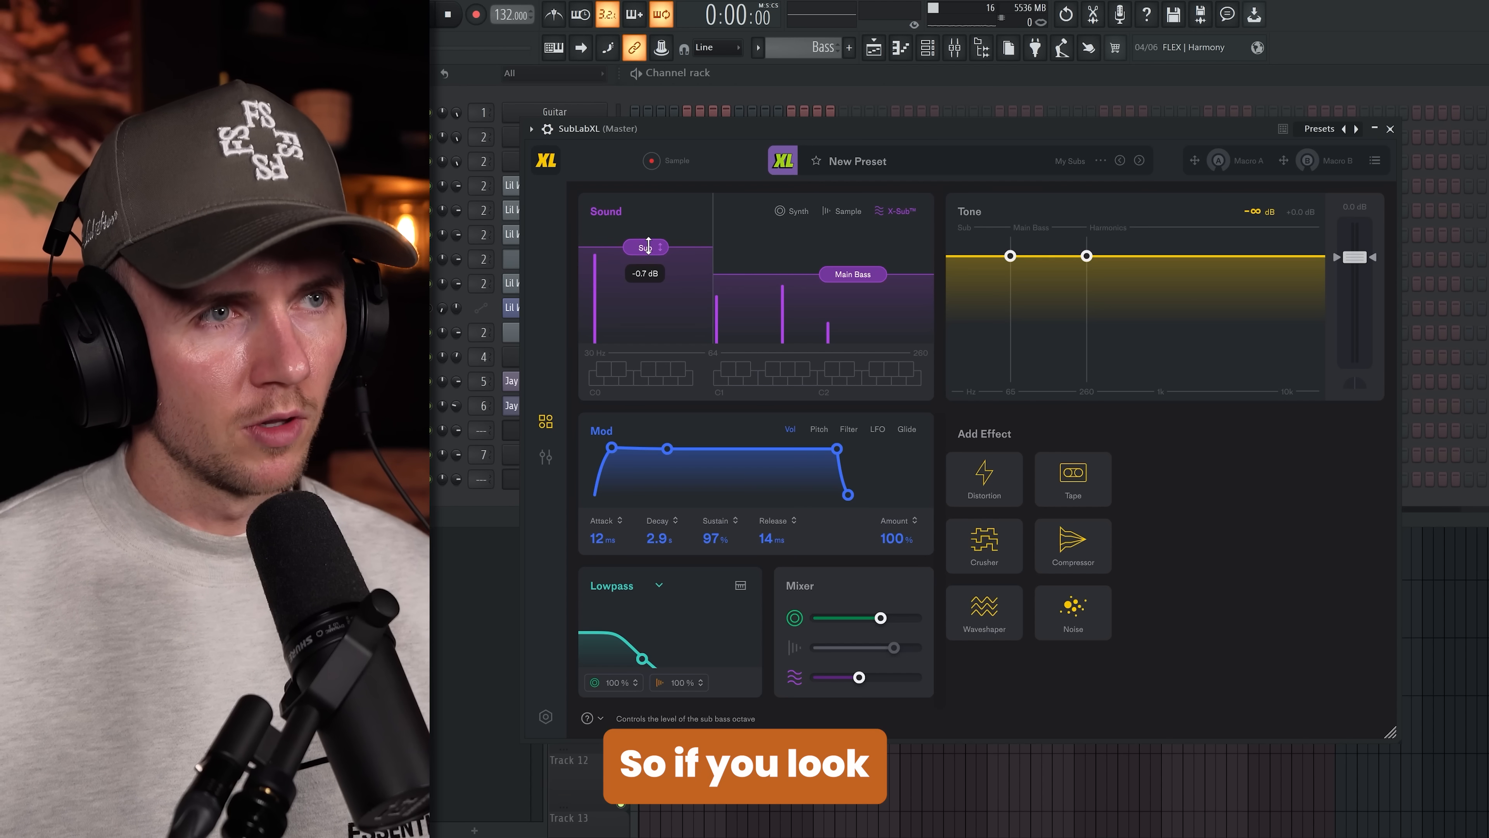
drag(648, 245, 646, 218)
mouse_move(849, 273)
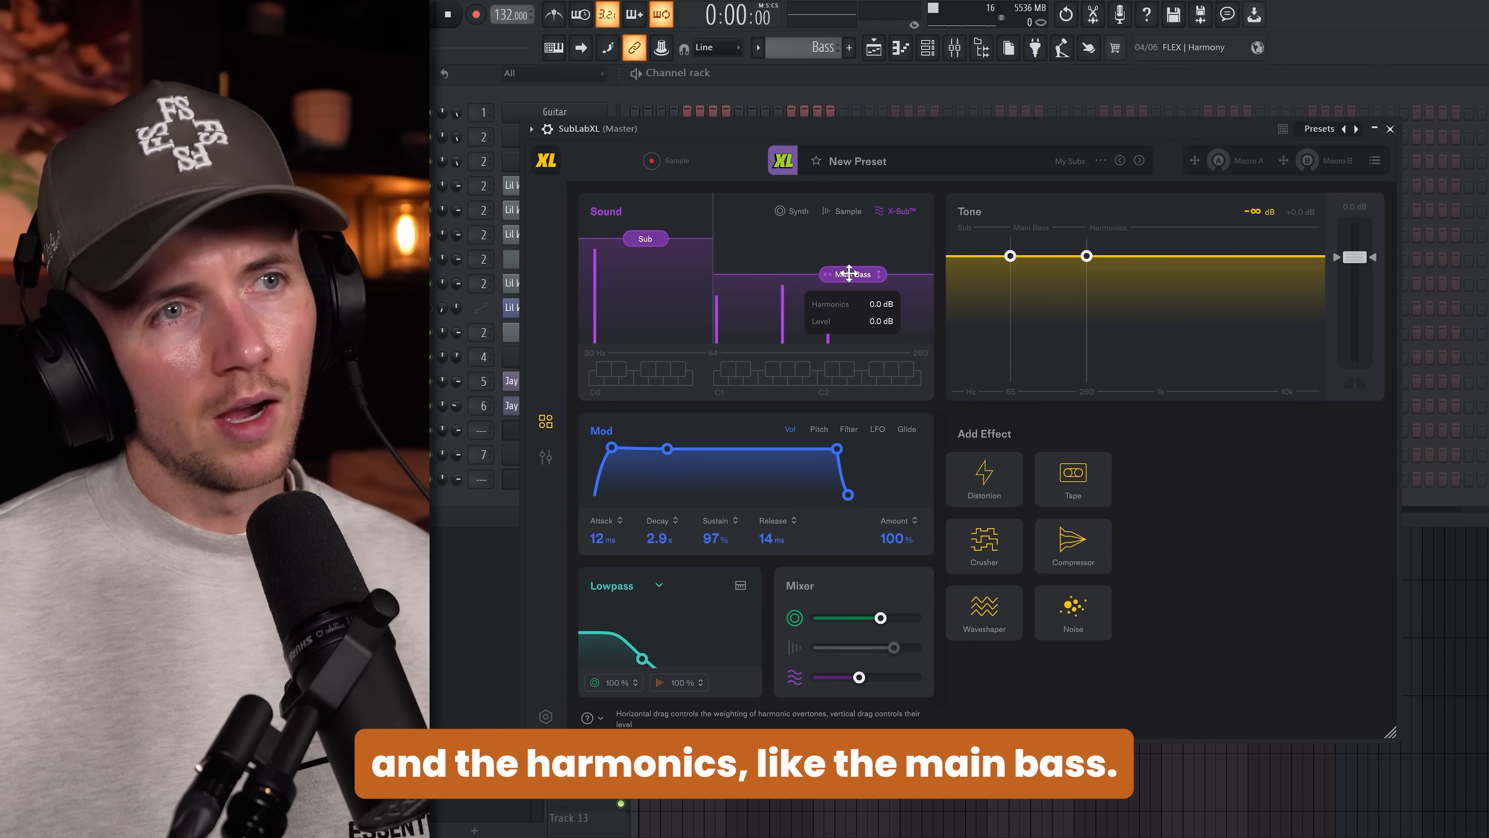
drag(846, 253, 869, 234)
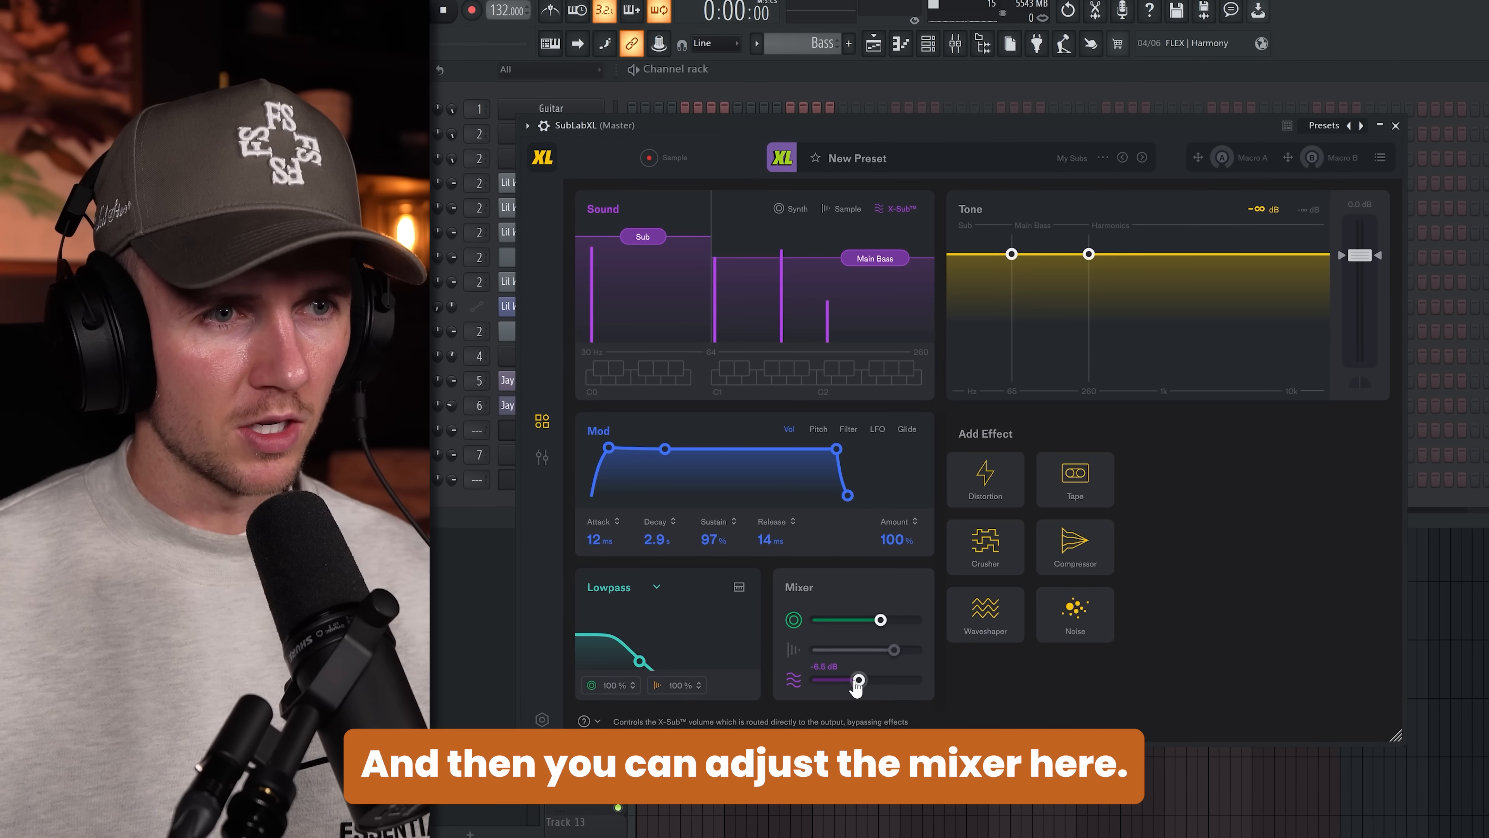
drag(857, 685, 919, 696)
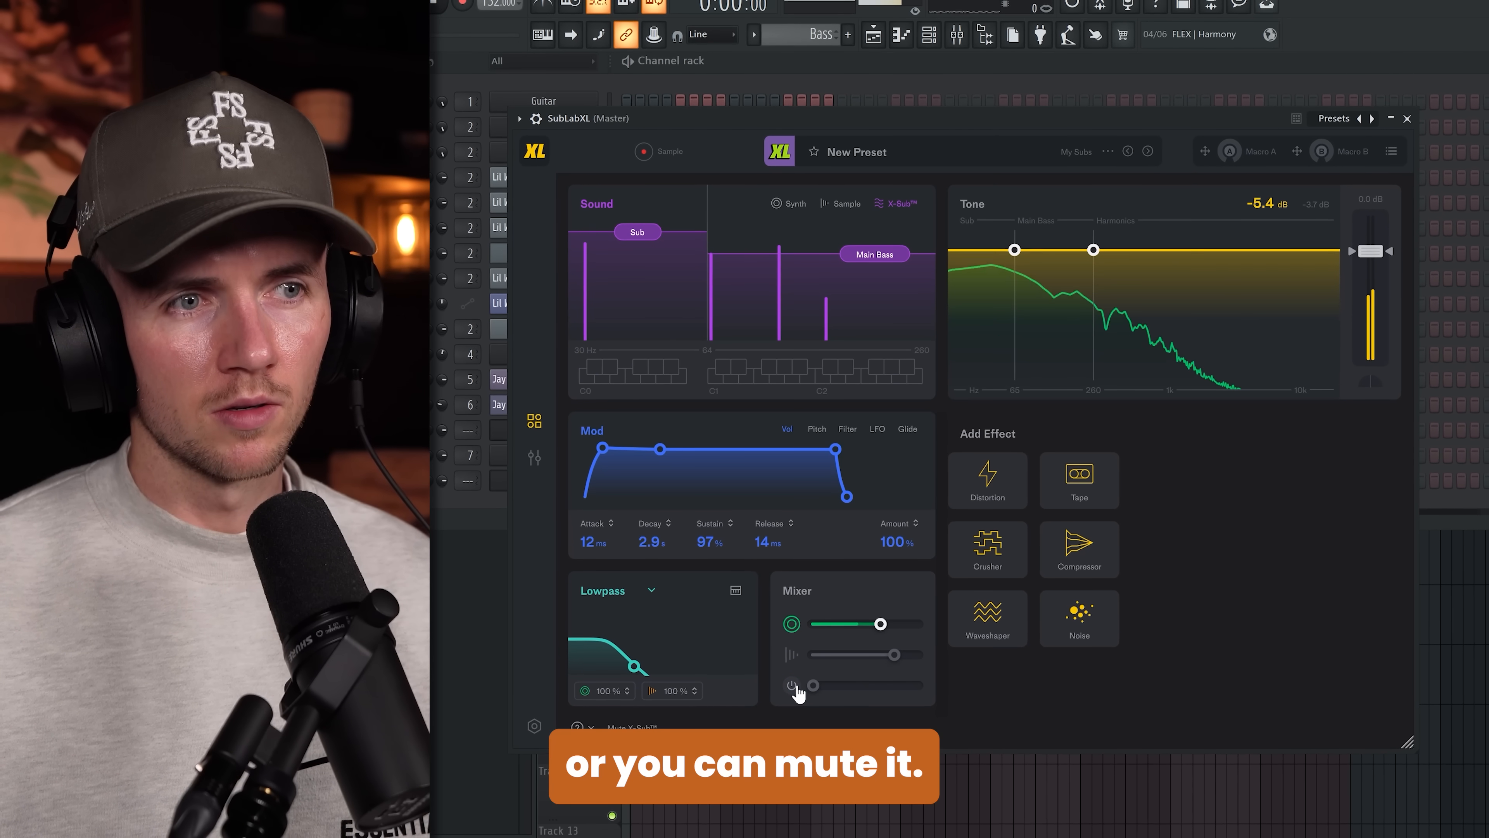
click(792, 685)
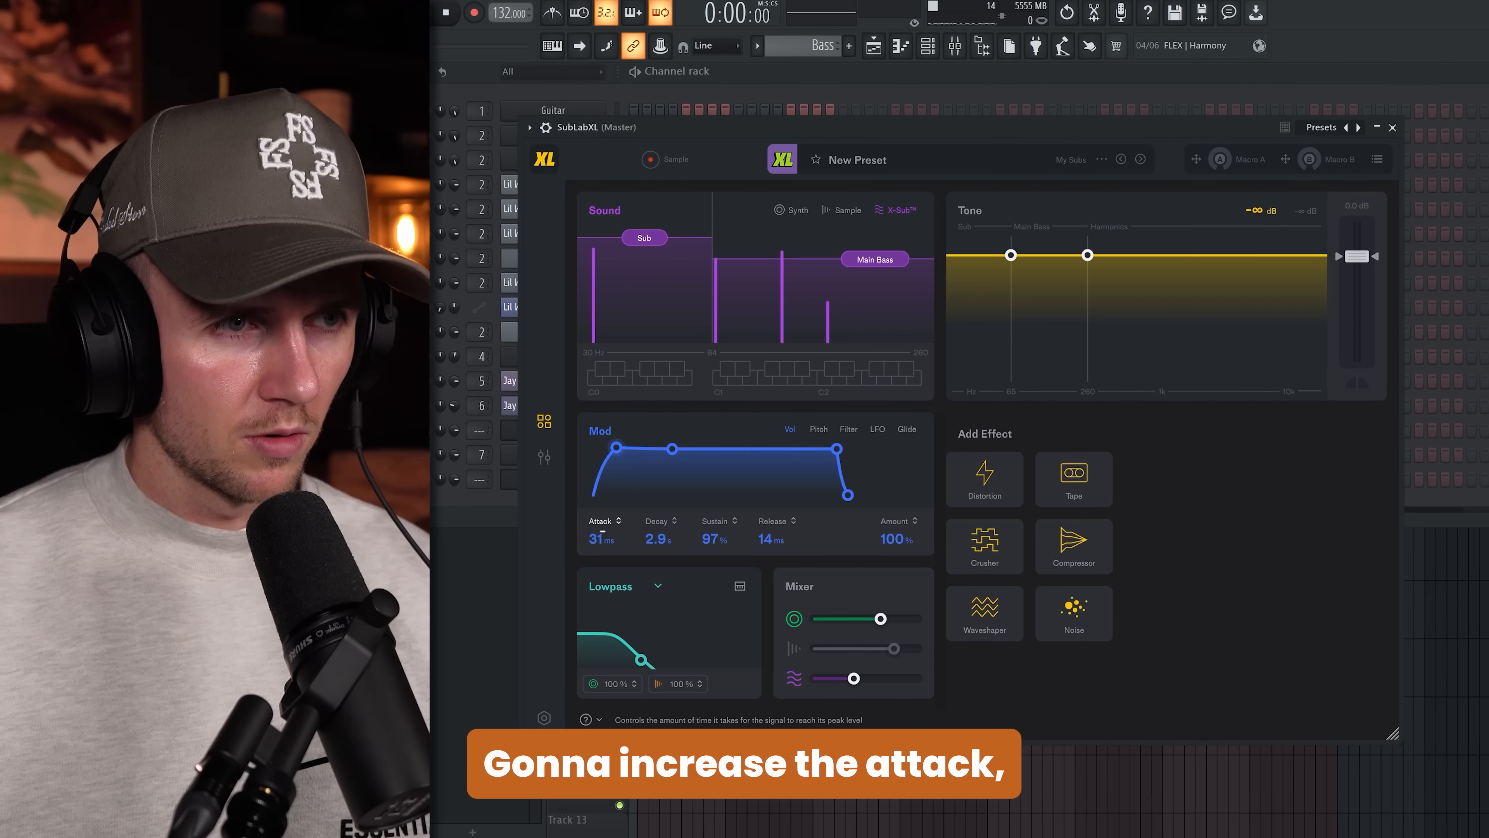
Set the volume envelope's attack to 45 ms and add a White Noise effect with a reduced upper frequency limit
drag(602, 536, 602, 516)
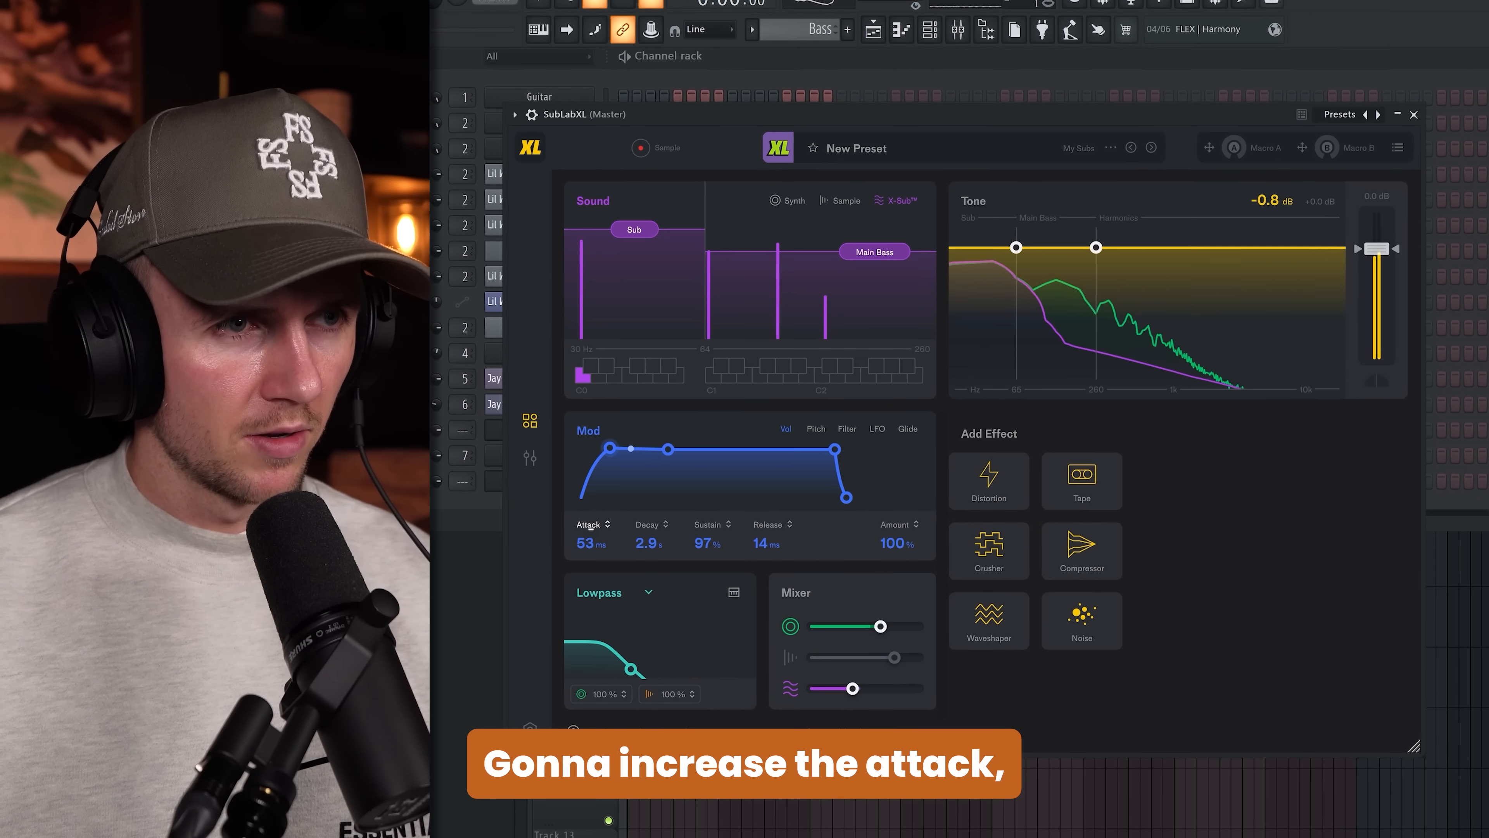
click(1082, 641)
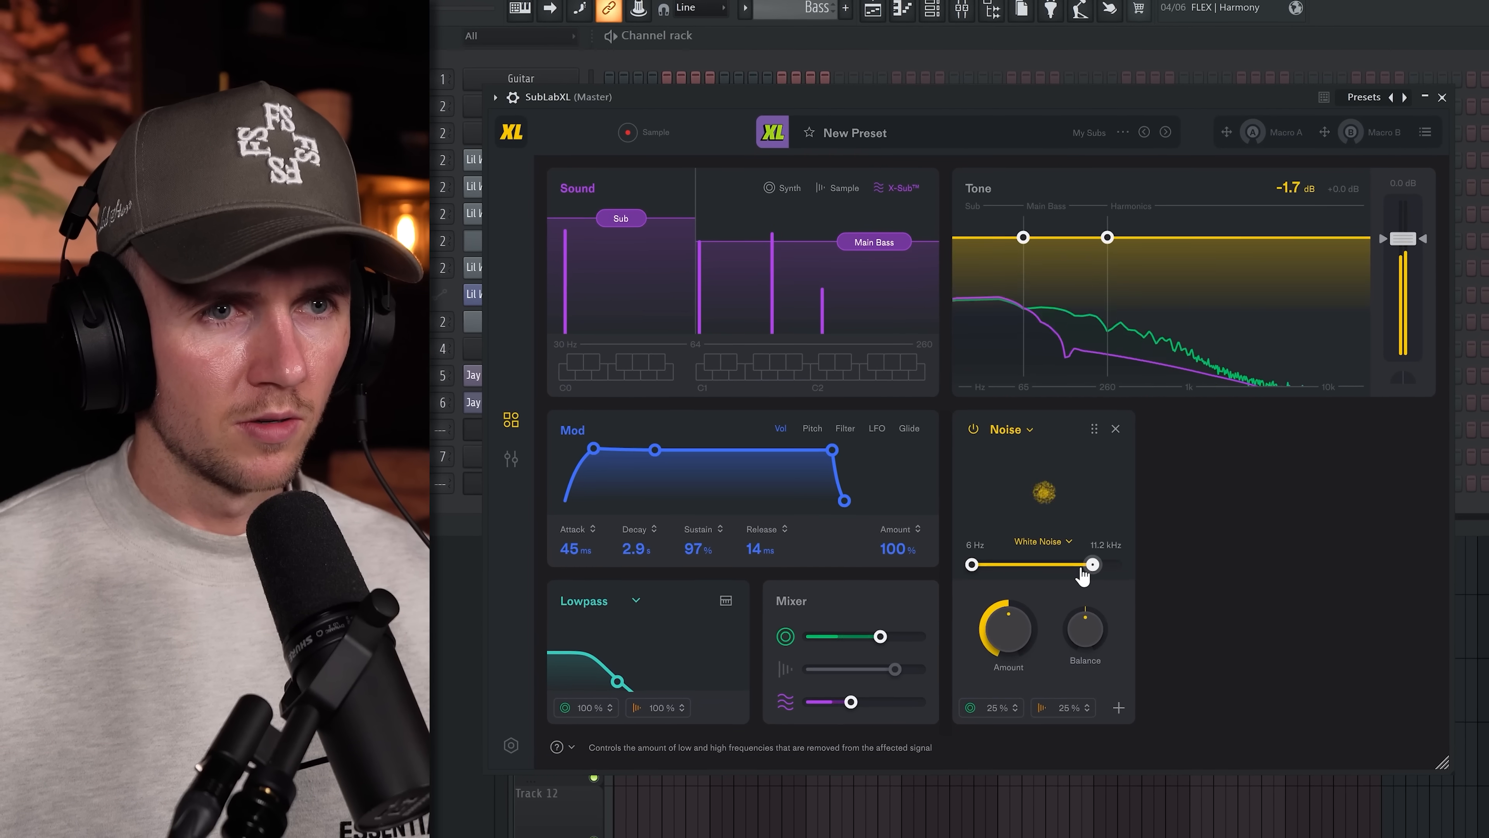
drag(1075, 561, 1025, 561)
Add an Overdrive distortion ahead of the noise effect, limited to 246 Hz–8.7 kHz, and adjust its drive
click(1121, 711)
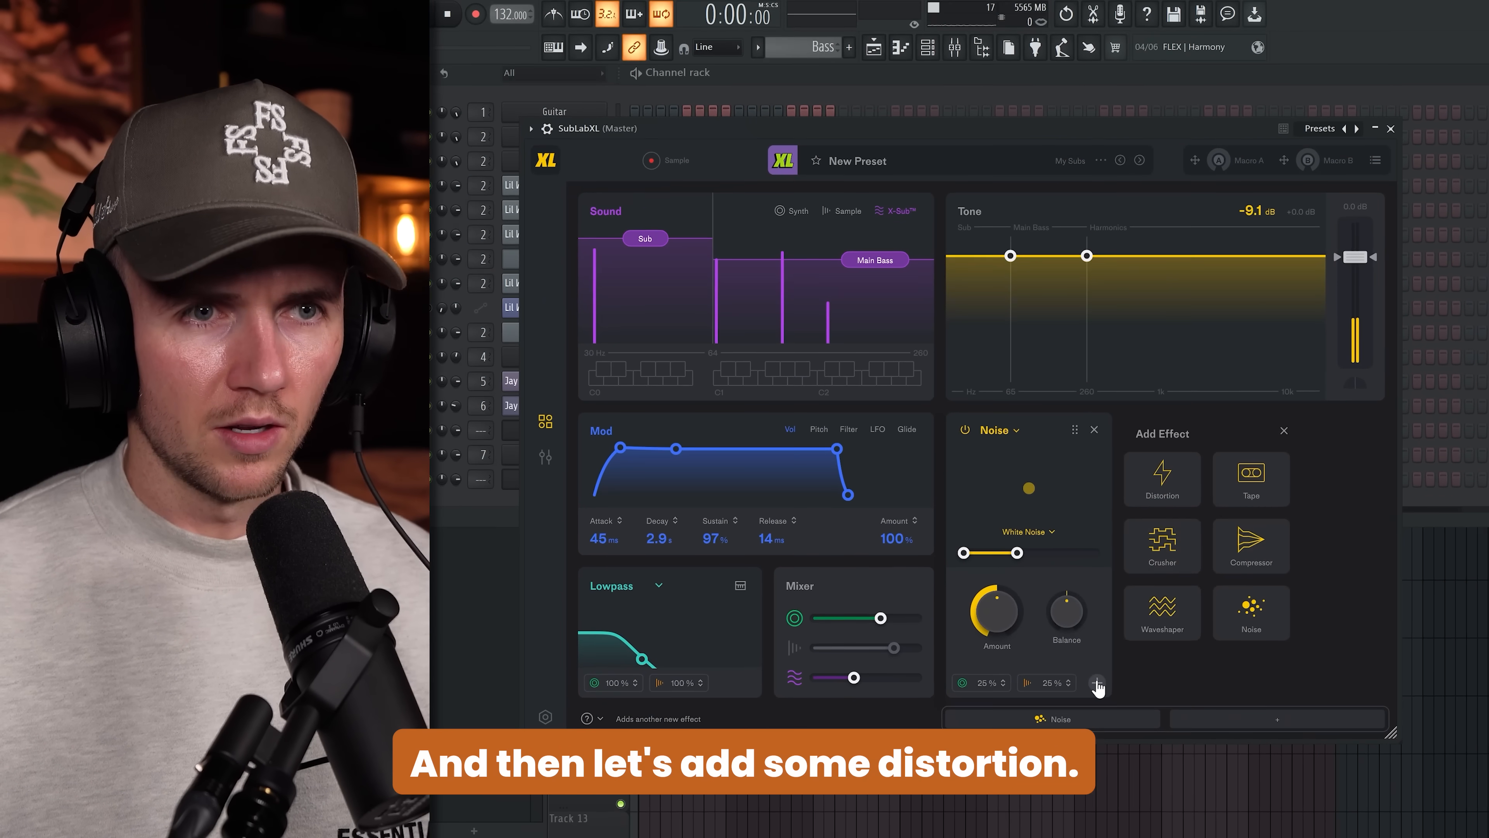
click(1180, 484)
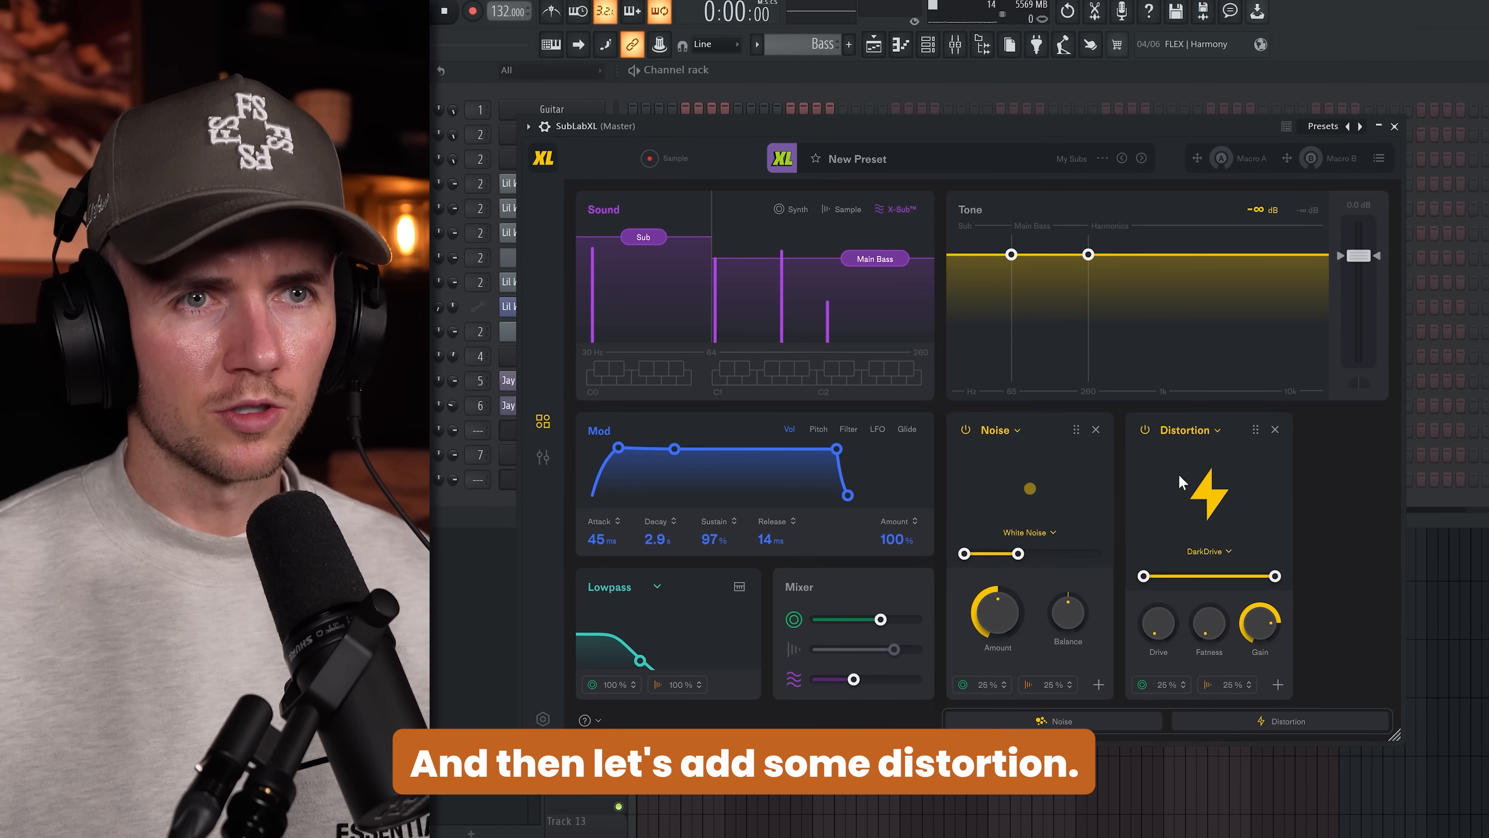
drag(1152, 431, 1080, 430)
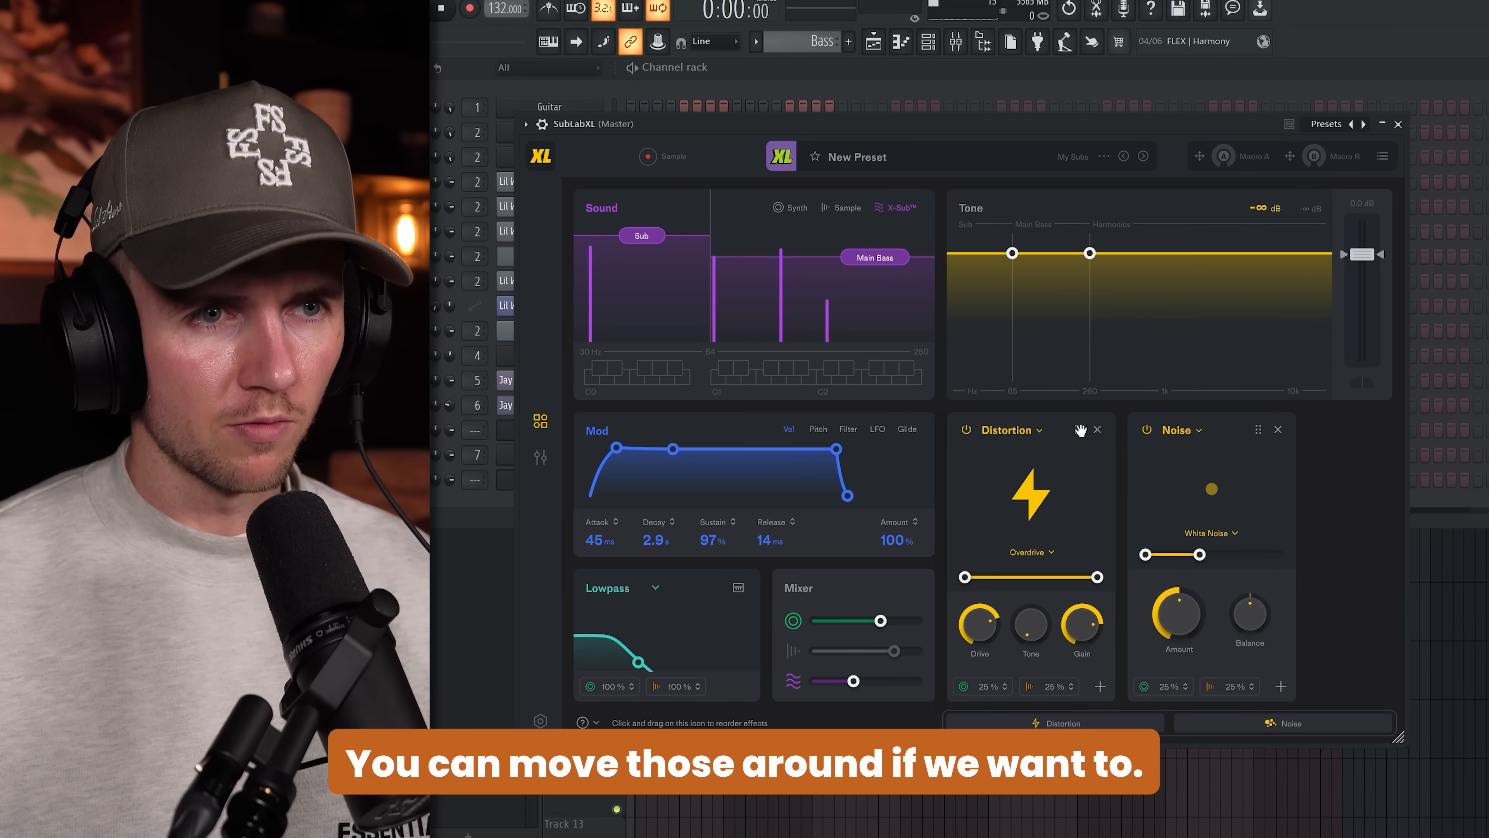
mouse_move(1097, 577)
mouse_down()
mouse_move(1012, 579)
mouse_move(1071, 586)
mouse_up()
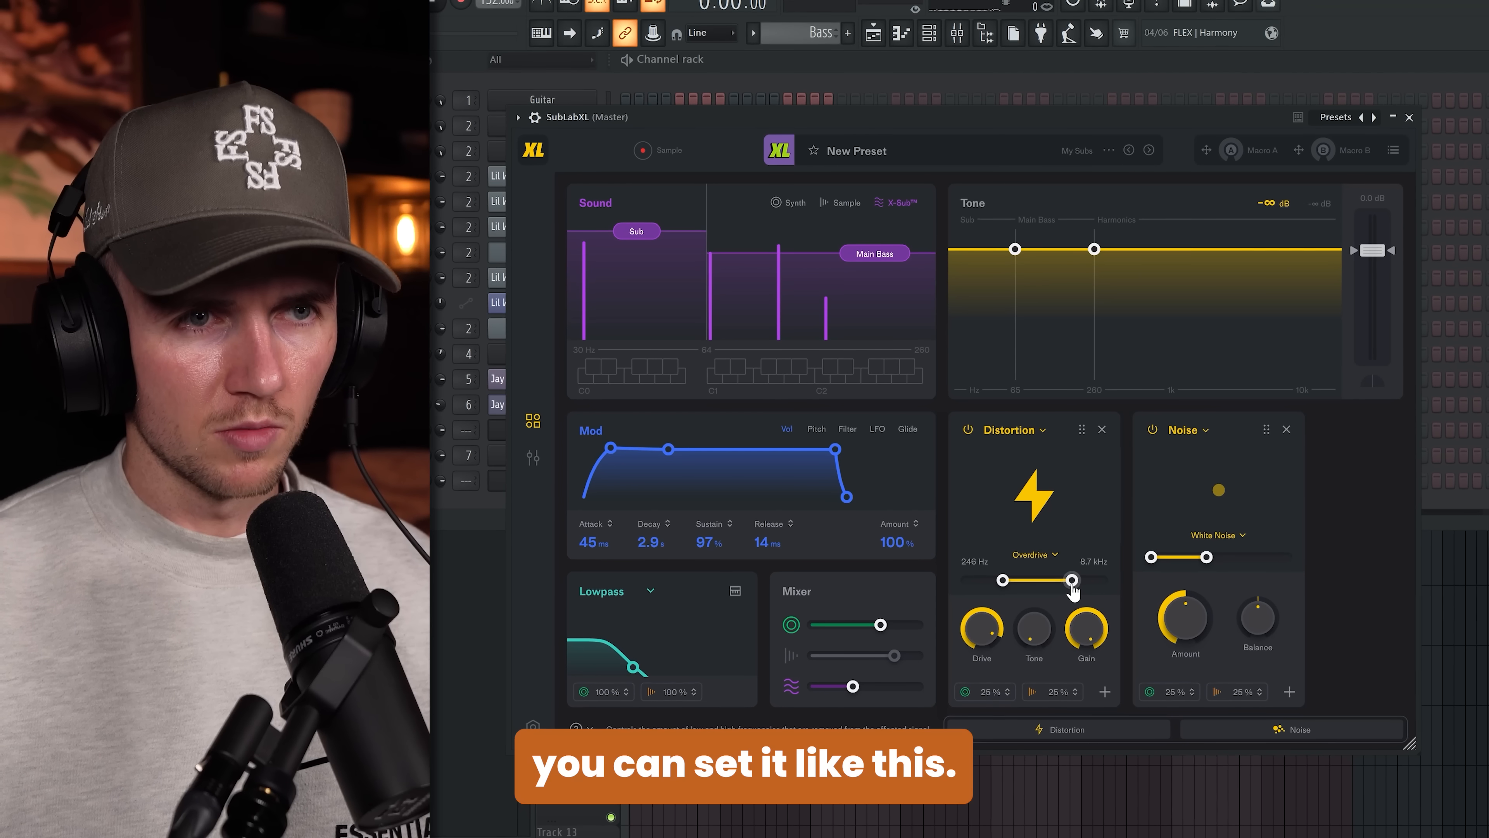
drag(982, 629, 995, 693)
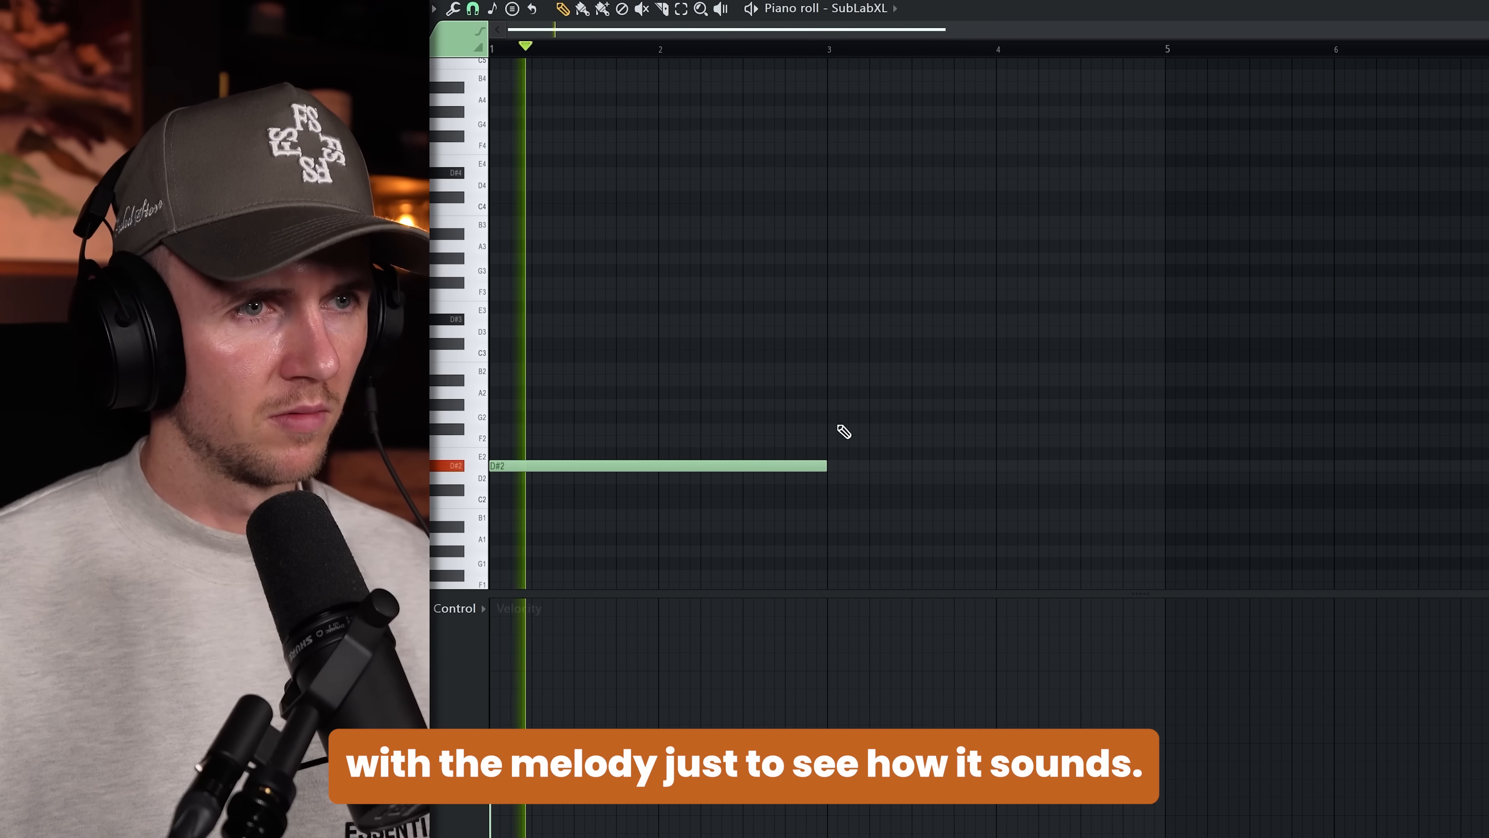
Repeat the two-bar D#2 bass note at bar 3 and raise the copy to G#2
click(825, 466)
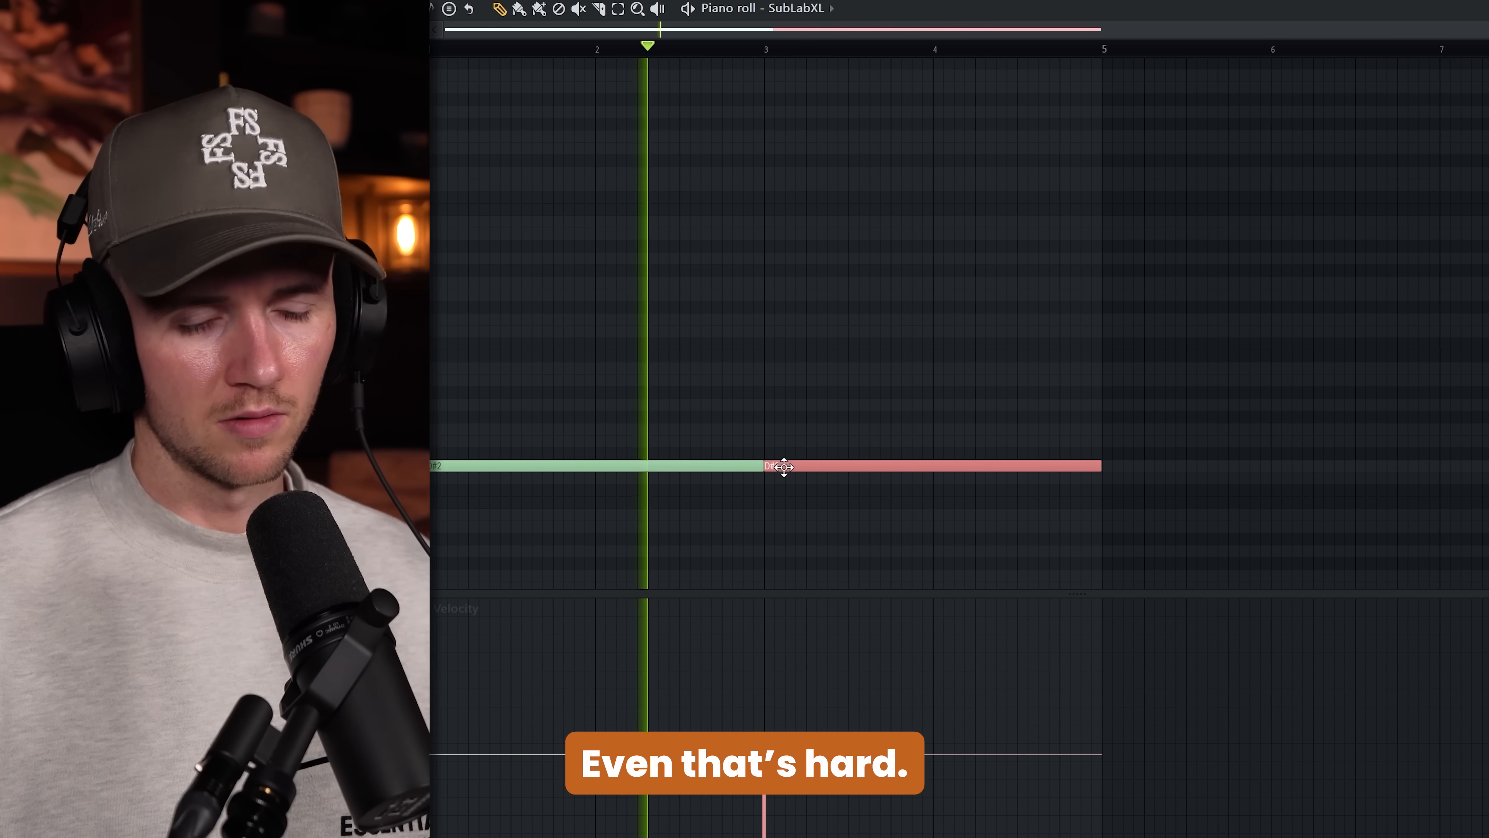
key(shift+Up)
key(shift+Up)
key(shift+Up)
key(shift+Up)
key(shift+Up)
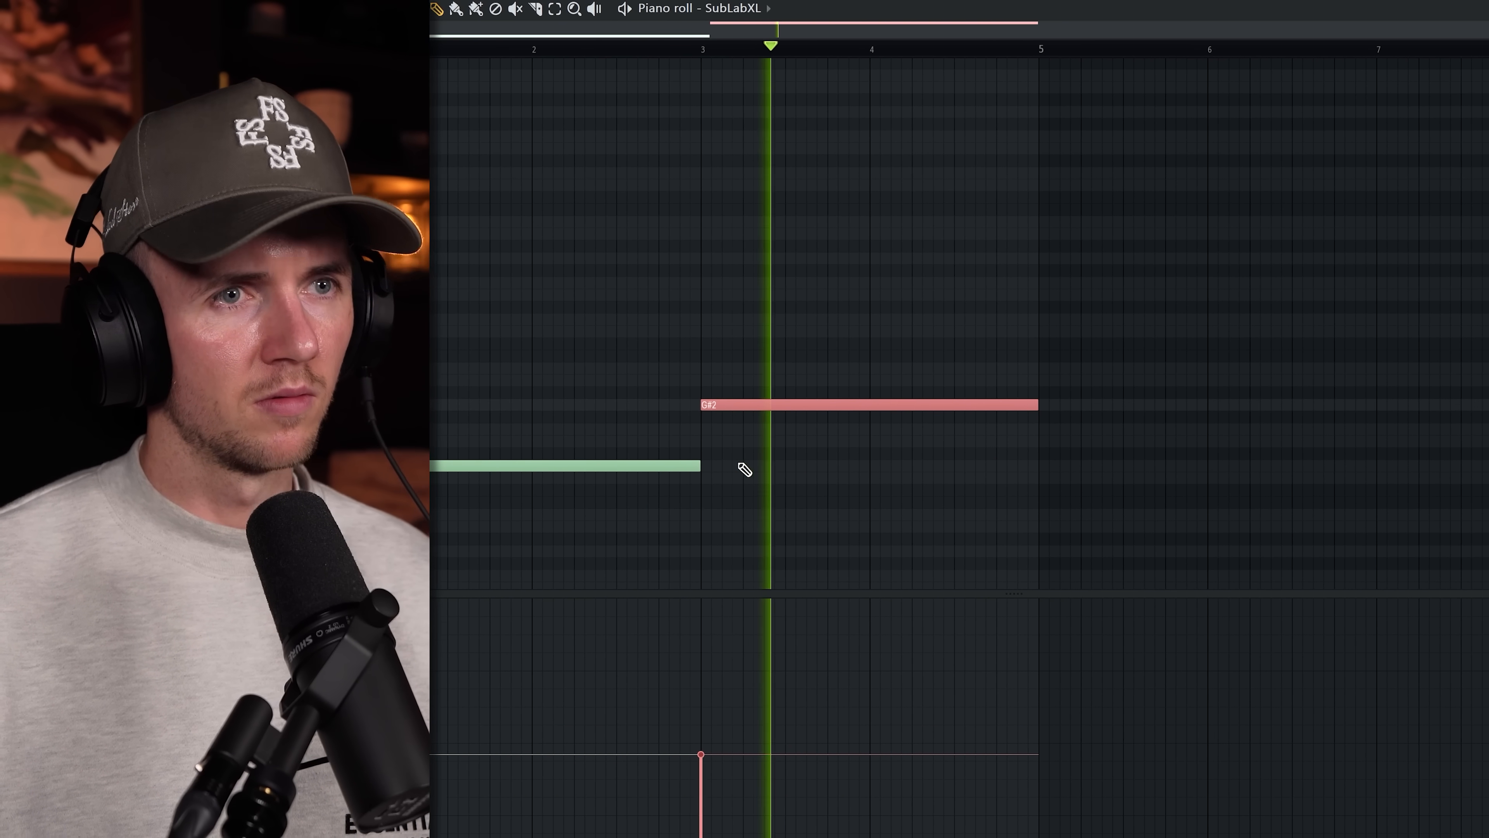
key(ctrl+a)
key(ctrl+d)
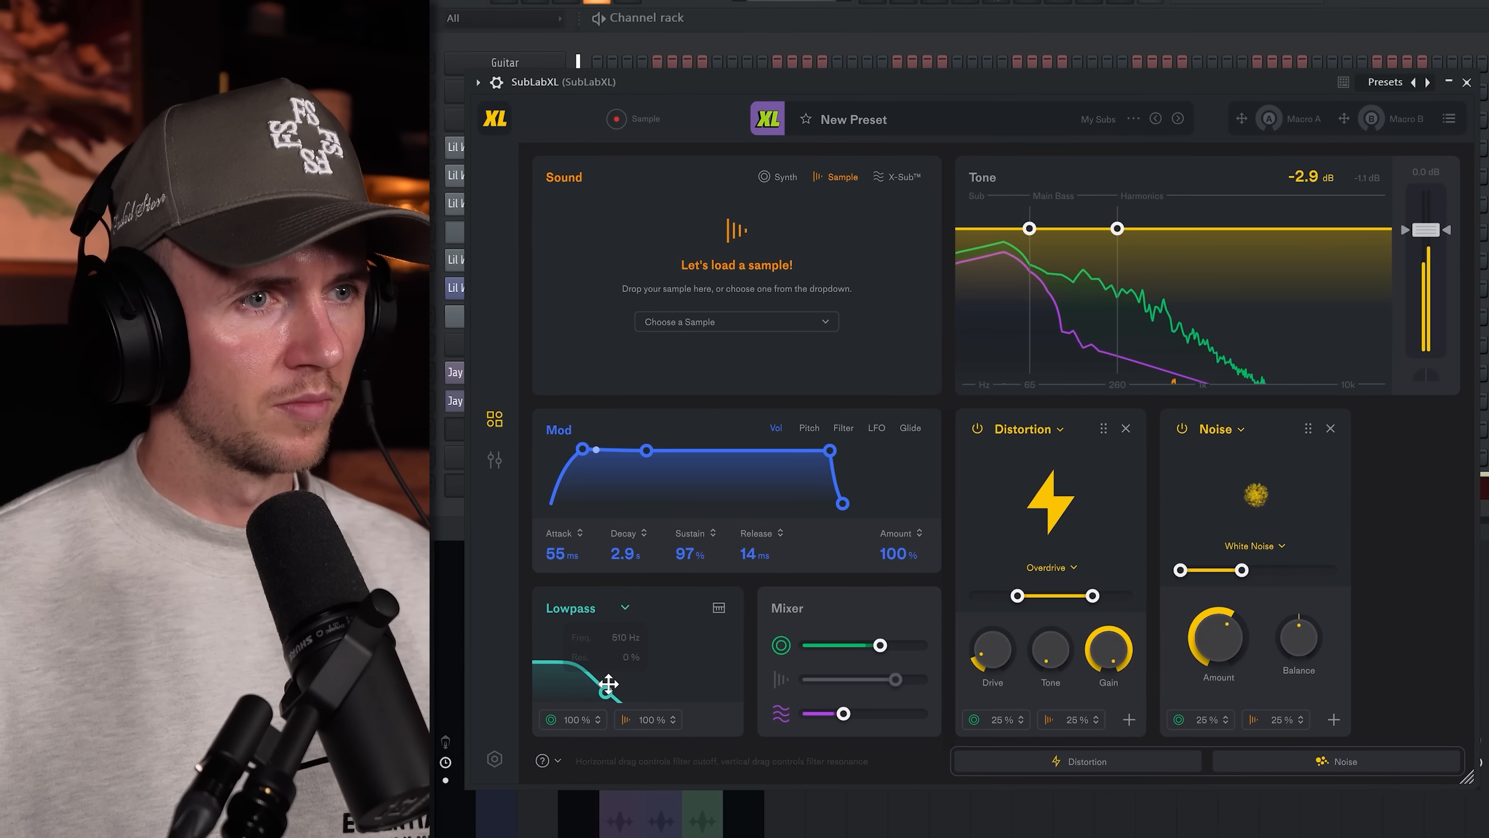
Lower SubLabXL's lowpass cutoff slightly and shape the low end with Fruity Parametric EQ 2 on Insert 8
drag(608, 683, 596, 683)
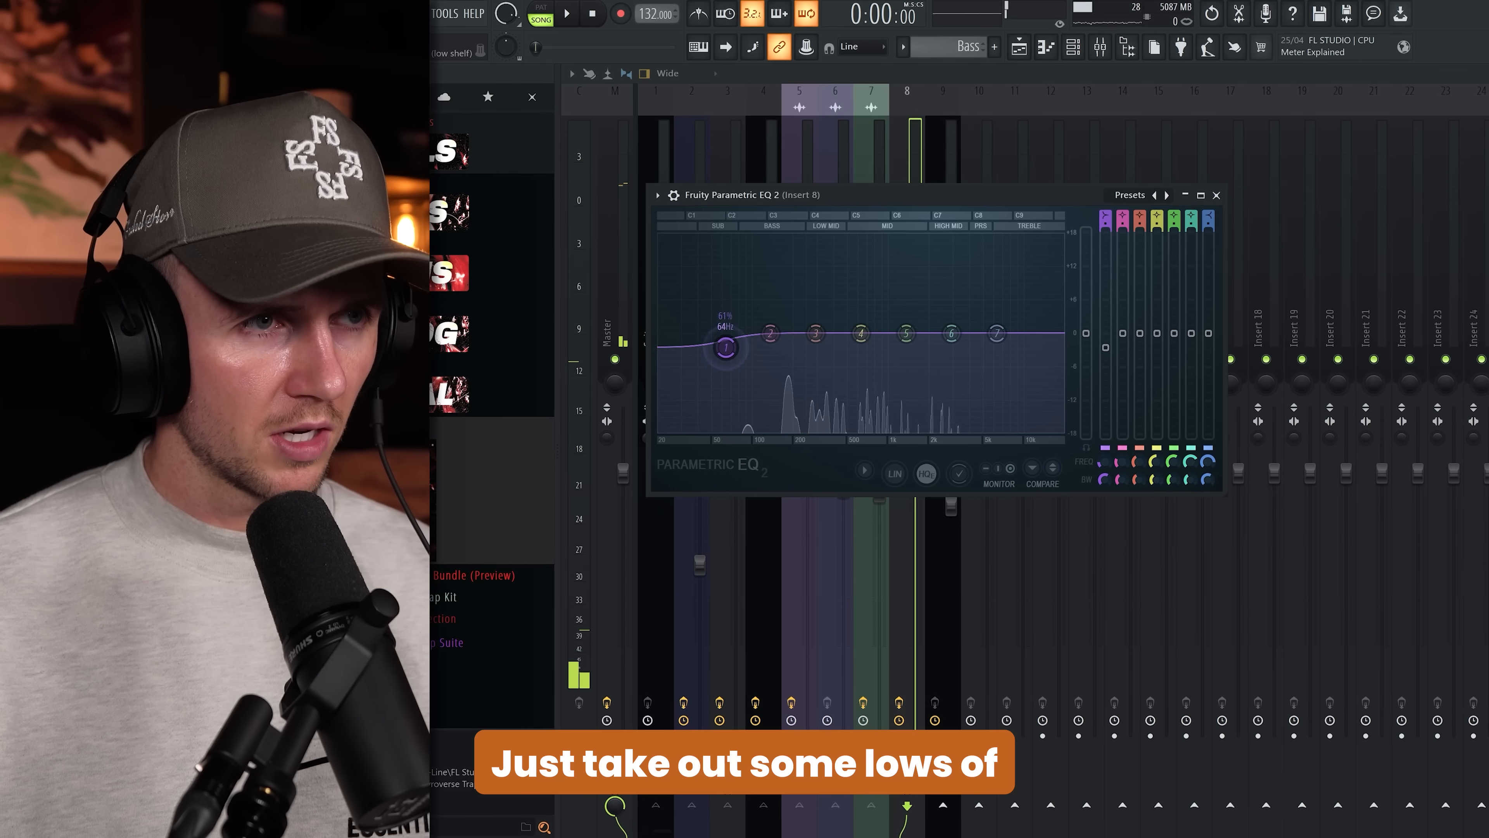
drag(724, 336, 773, 344)
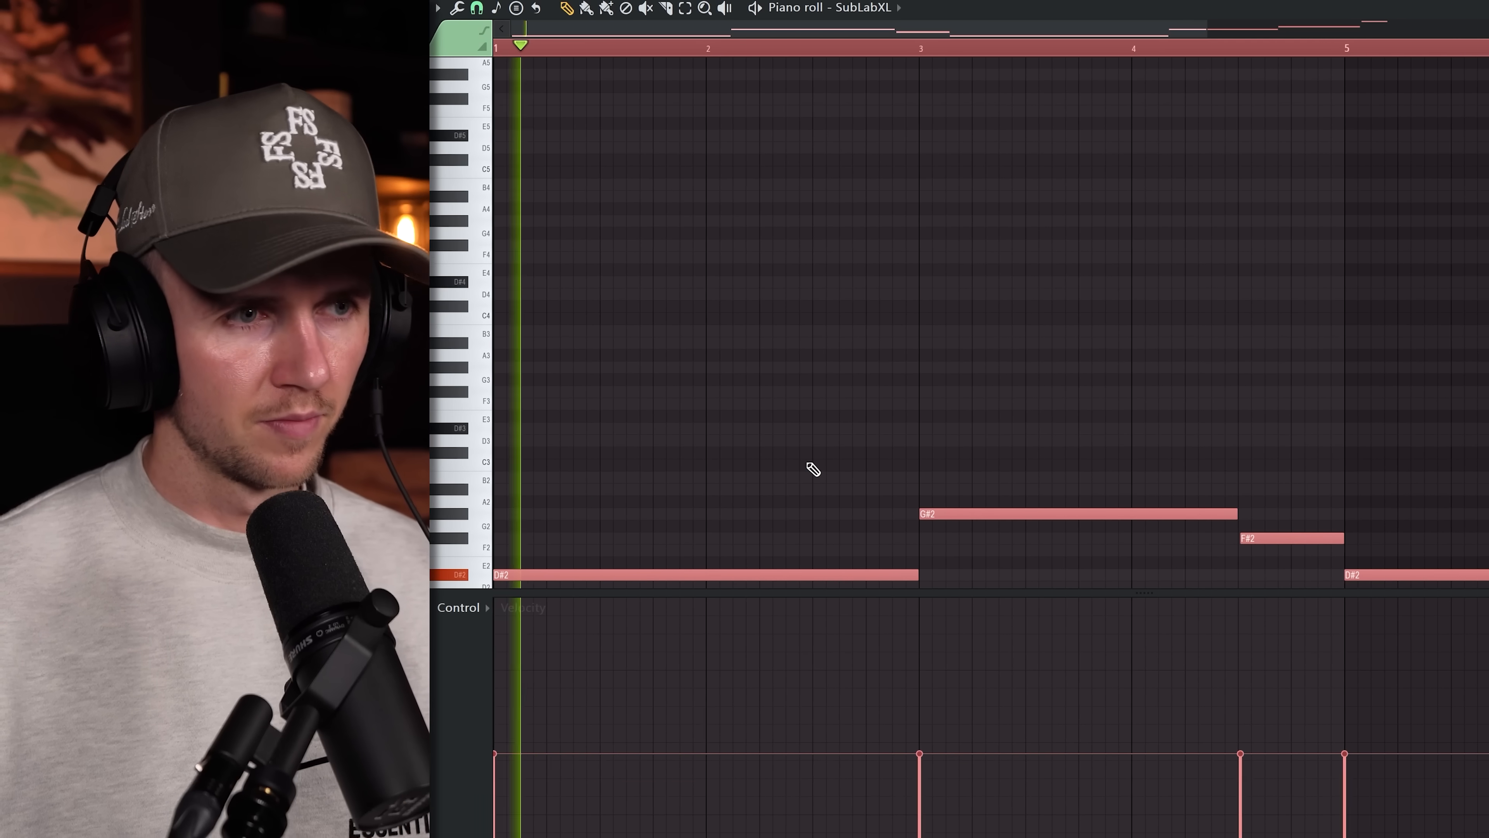
scroll(807, 465, down, 3)
scroll(846, 415, down, 3)
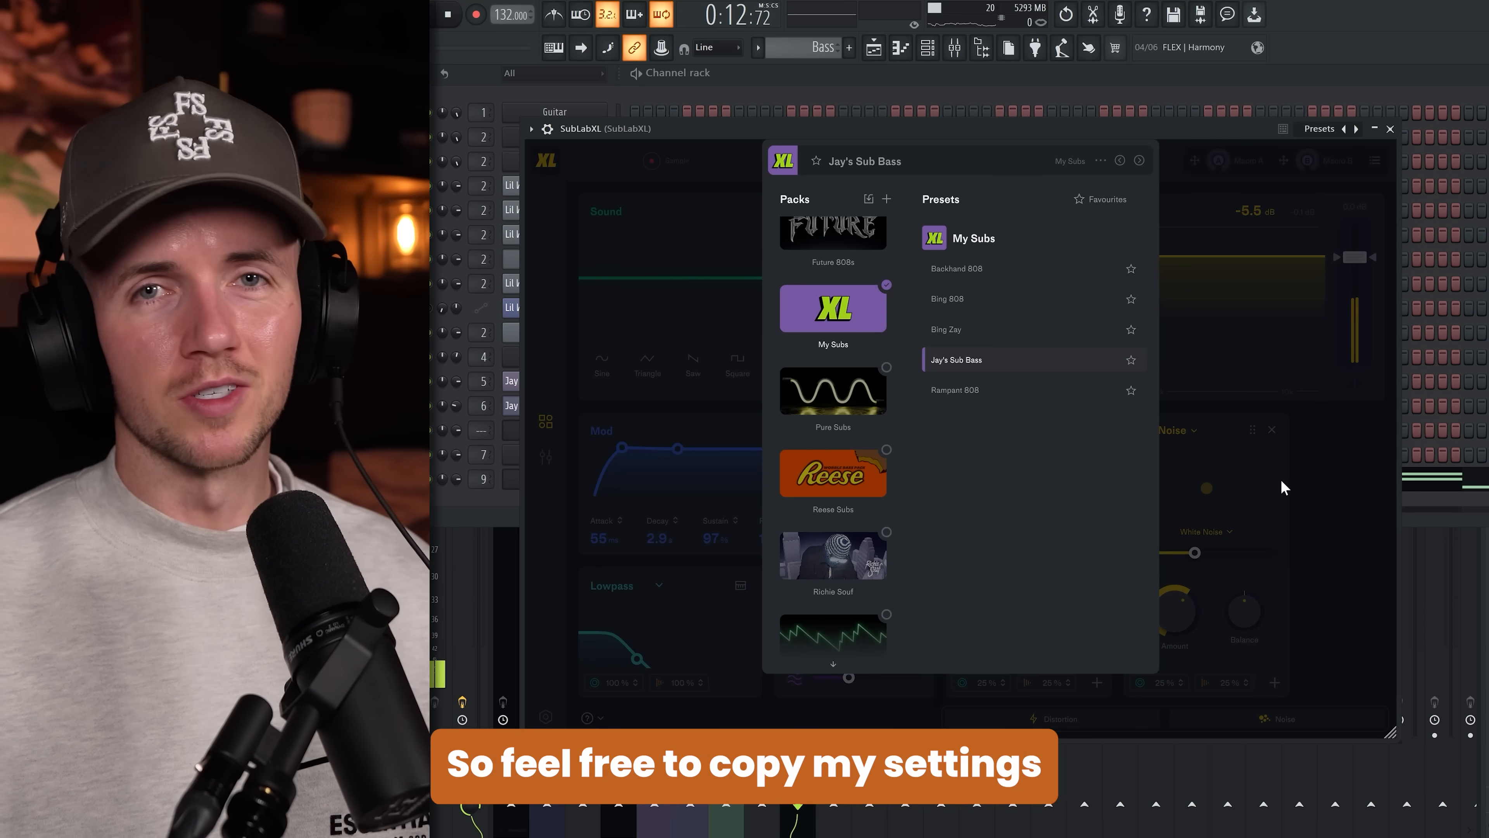
click(1296, 480)
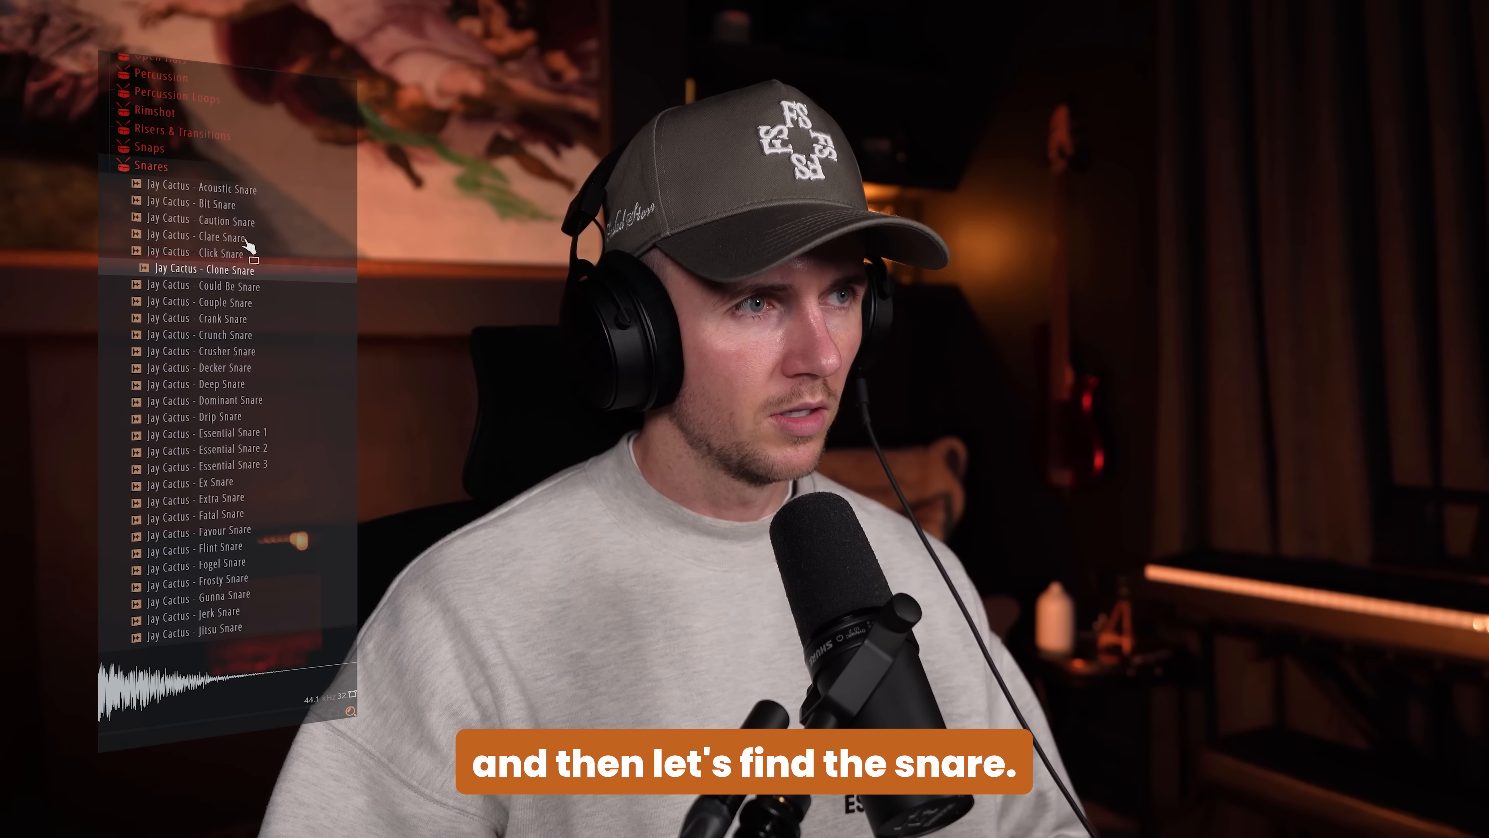
Add the Tamper Snare sample and program a hit on the ninth step of each bar
scroll(249, 228, down, 10)
click(227, 352)
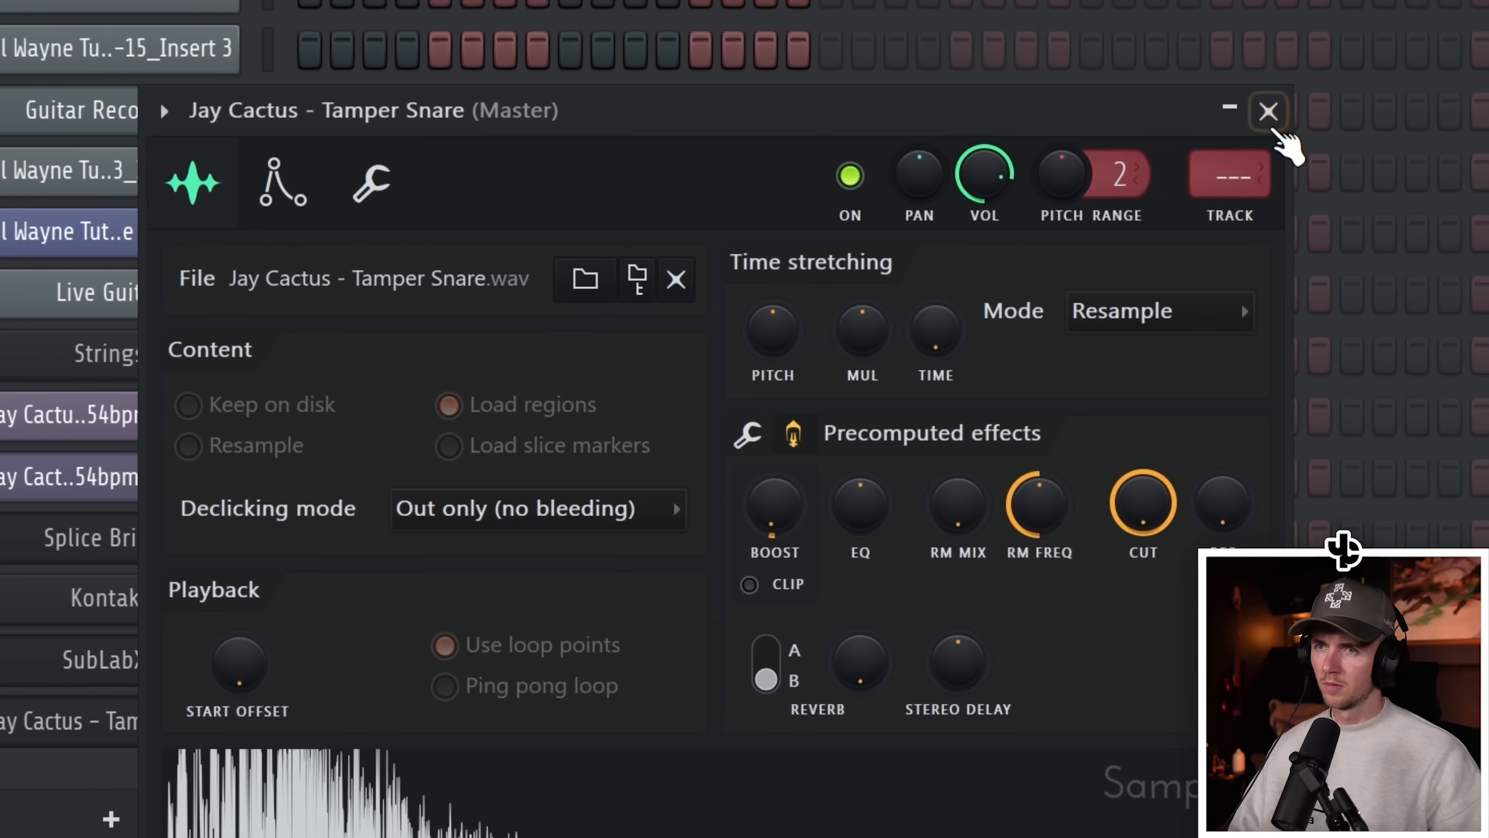
click(1268, 111)
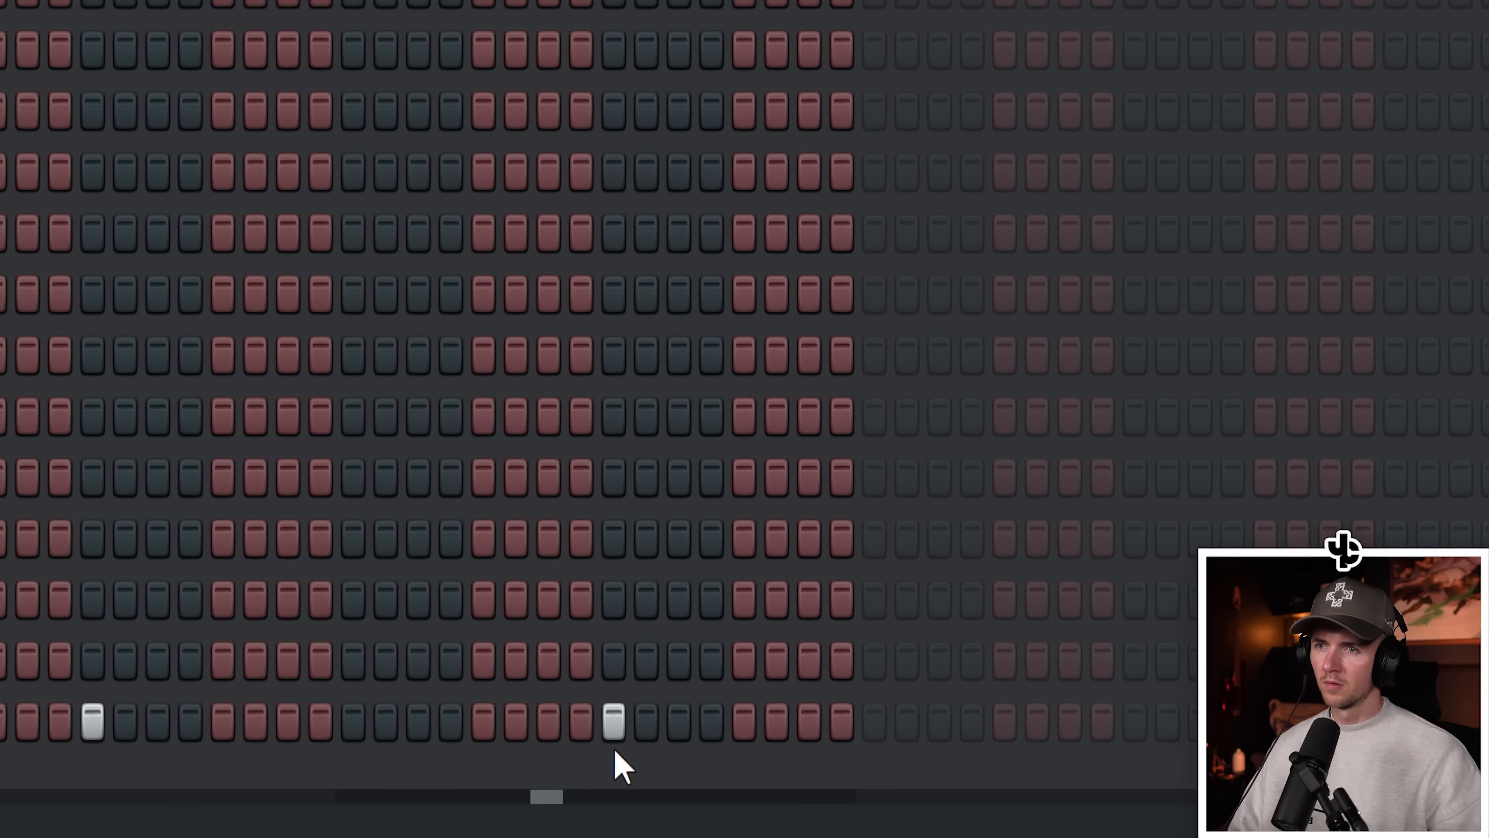
click(896, 724)
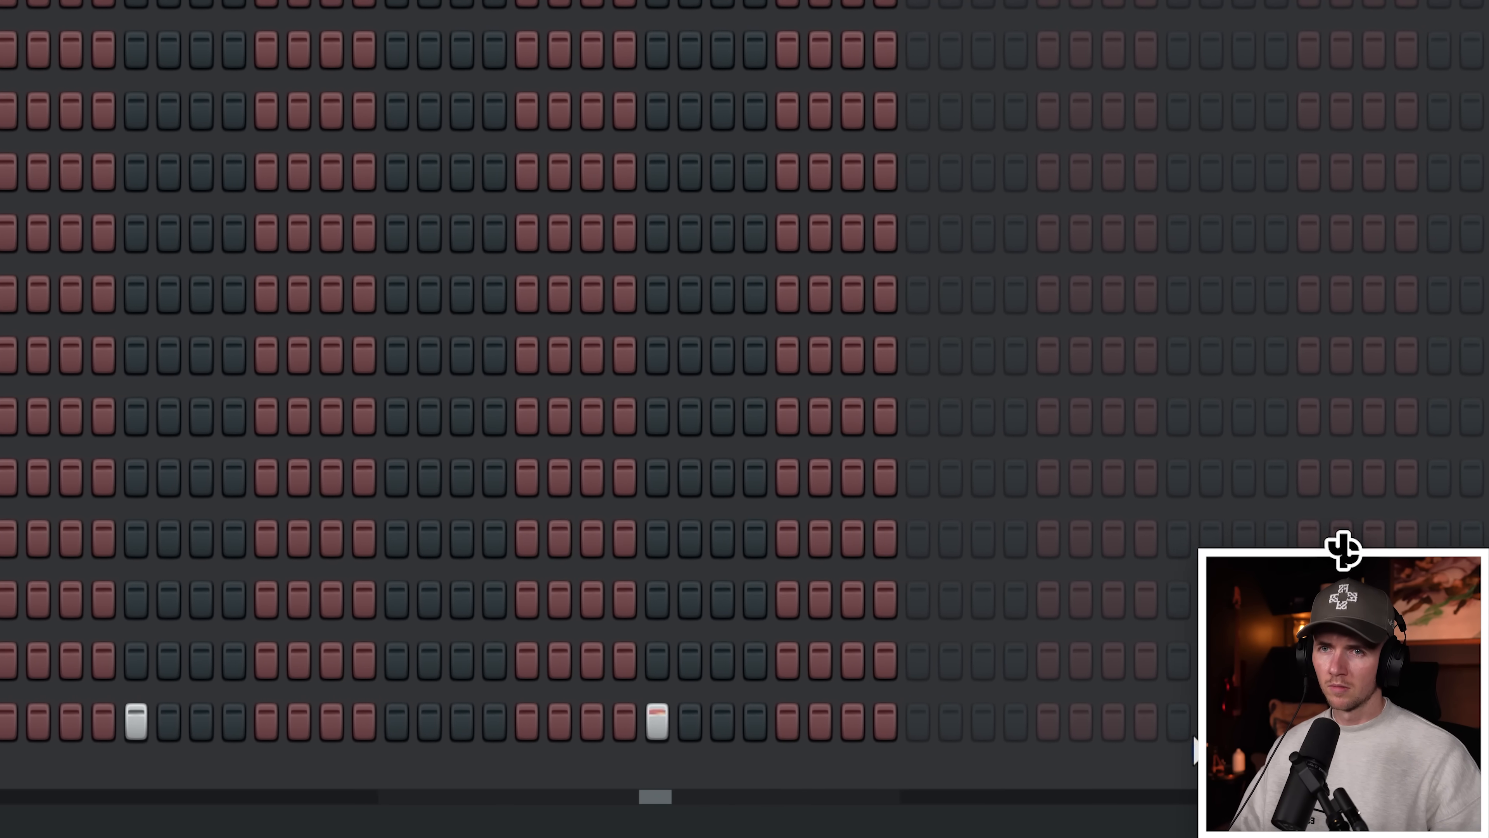
click(1416, 723)
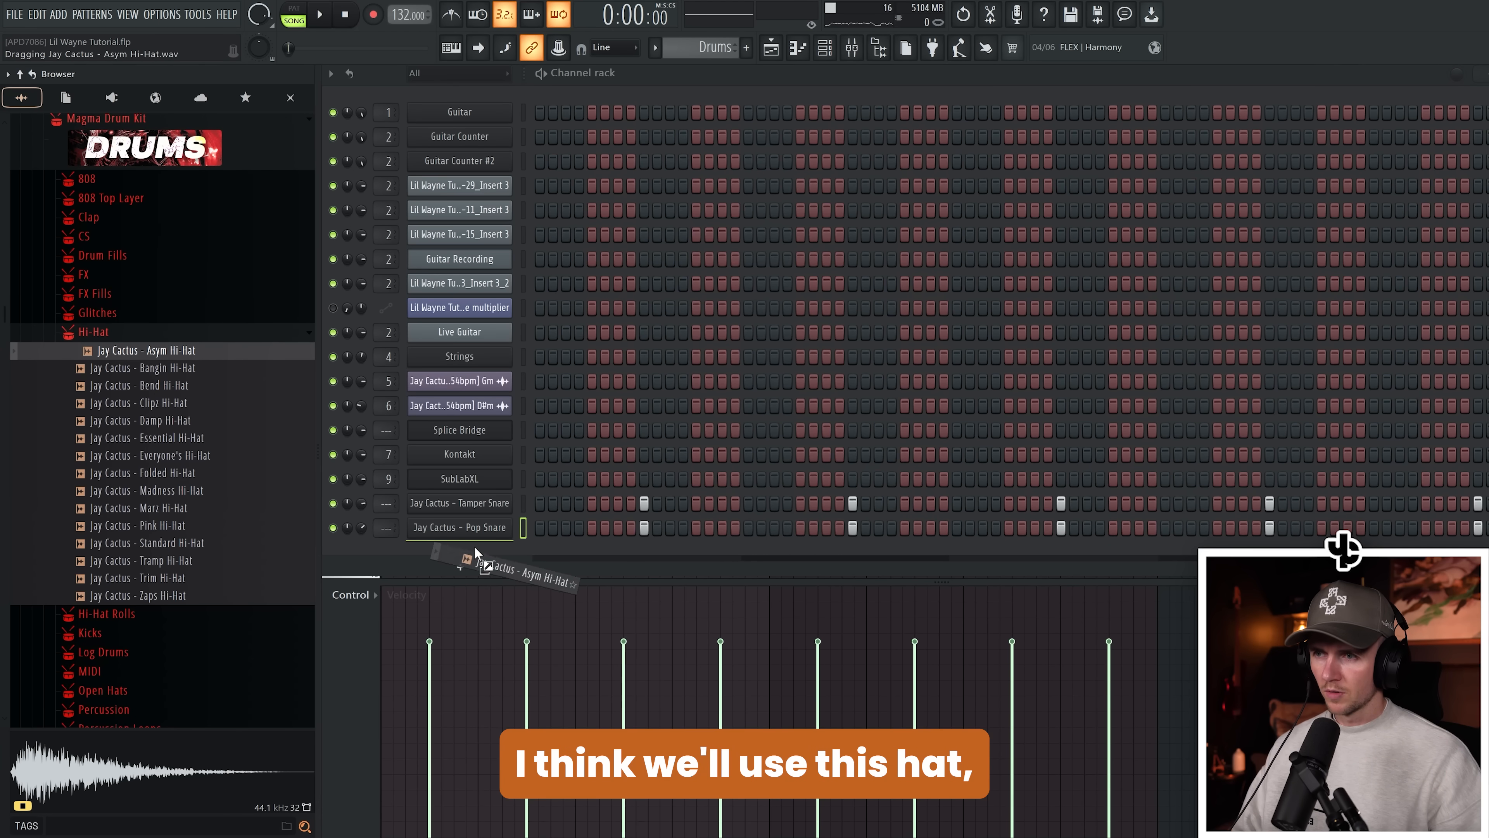
Add the Asym Hi-Hat with hits every two steps, then repitch a few rolls and single hits, including a D4 roll ending bar 3
right_click(481, 554)
click(612, 588)
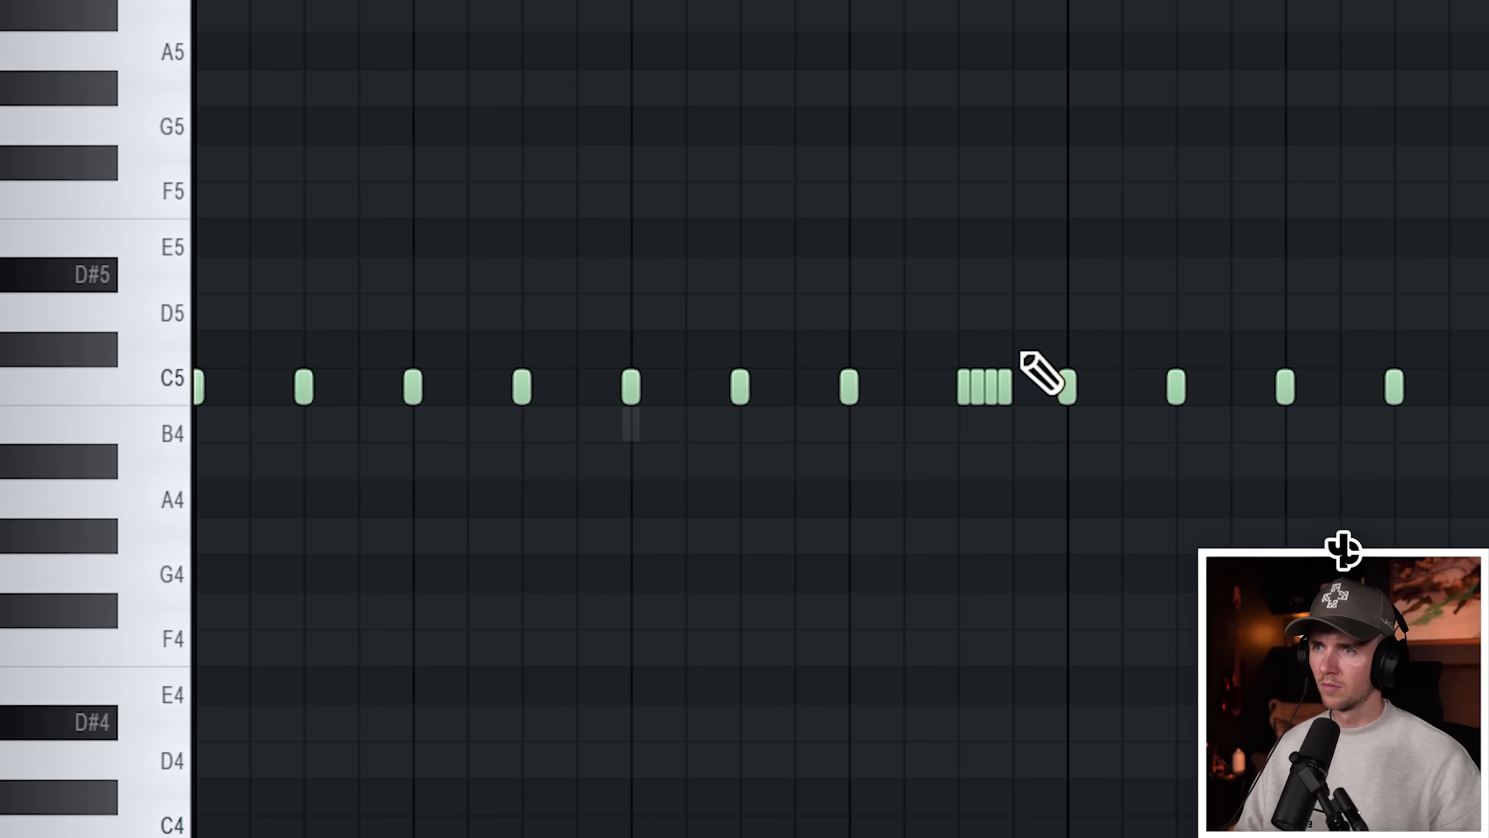
drag(1040, 373, 781, 442)
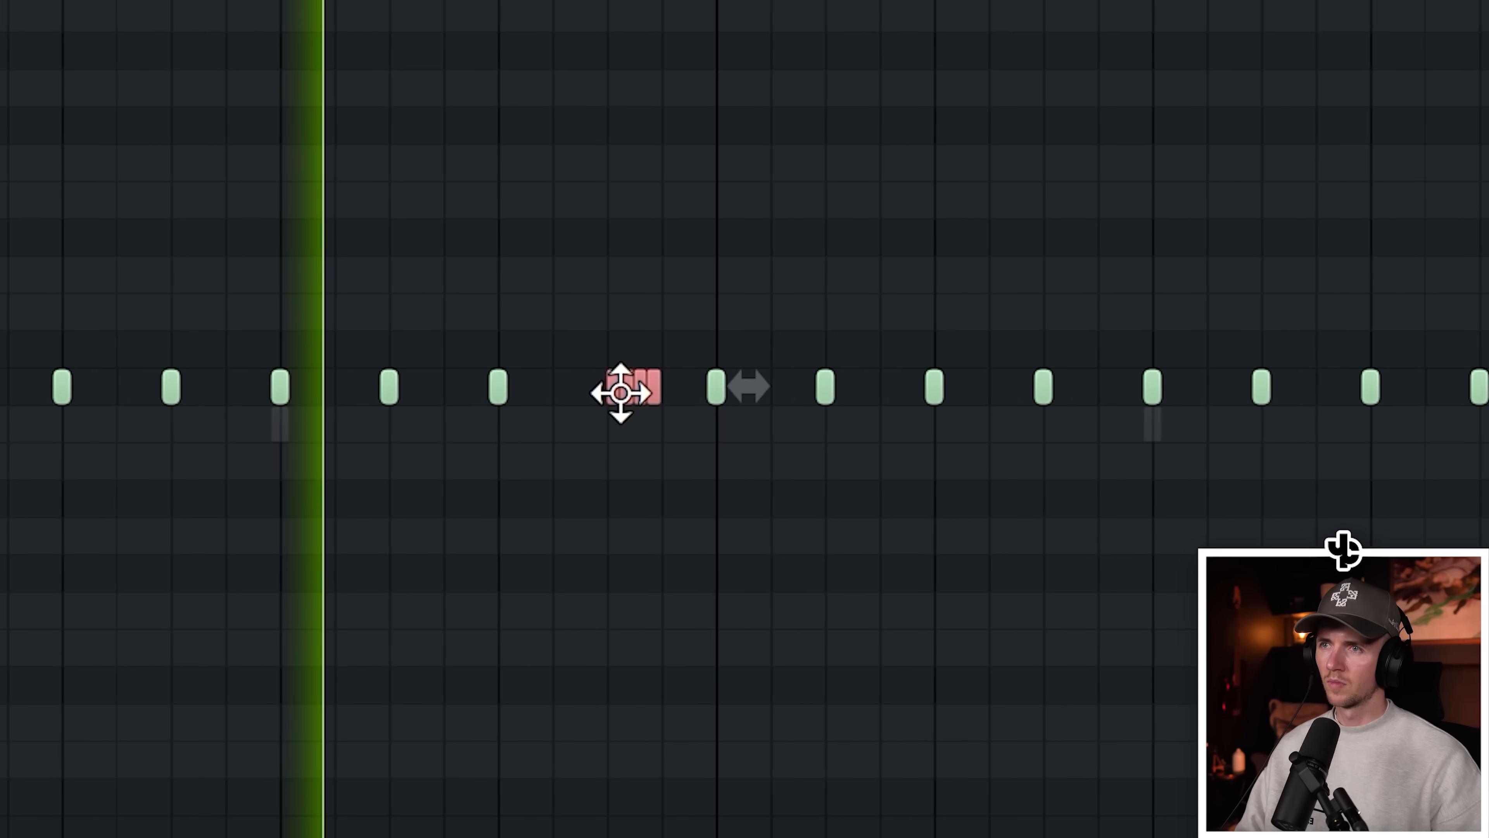
drag(622, 389, 1140, 202)
drag(994, 188, 731, 136)
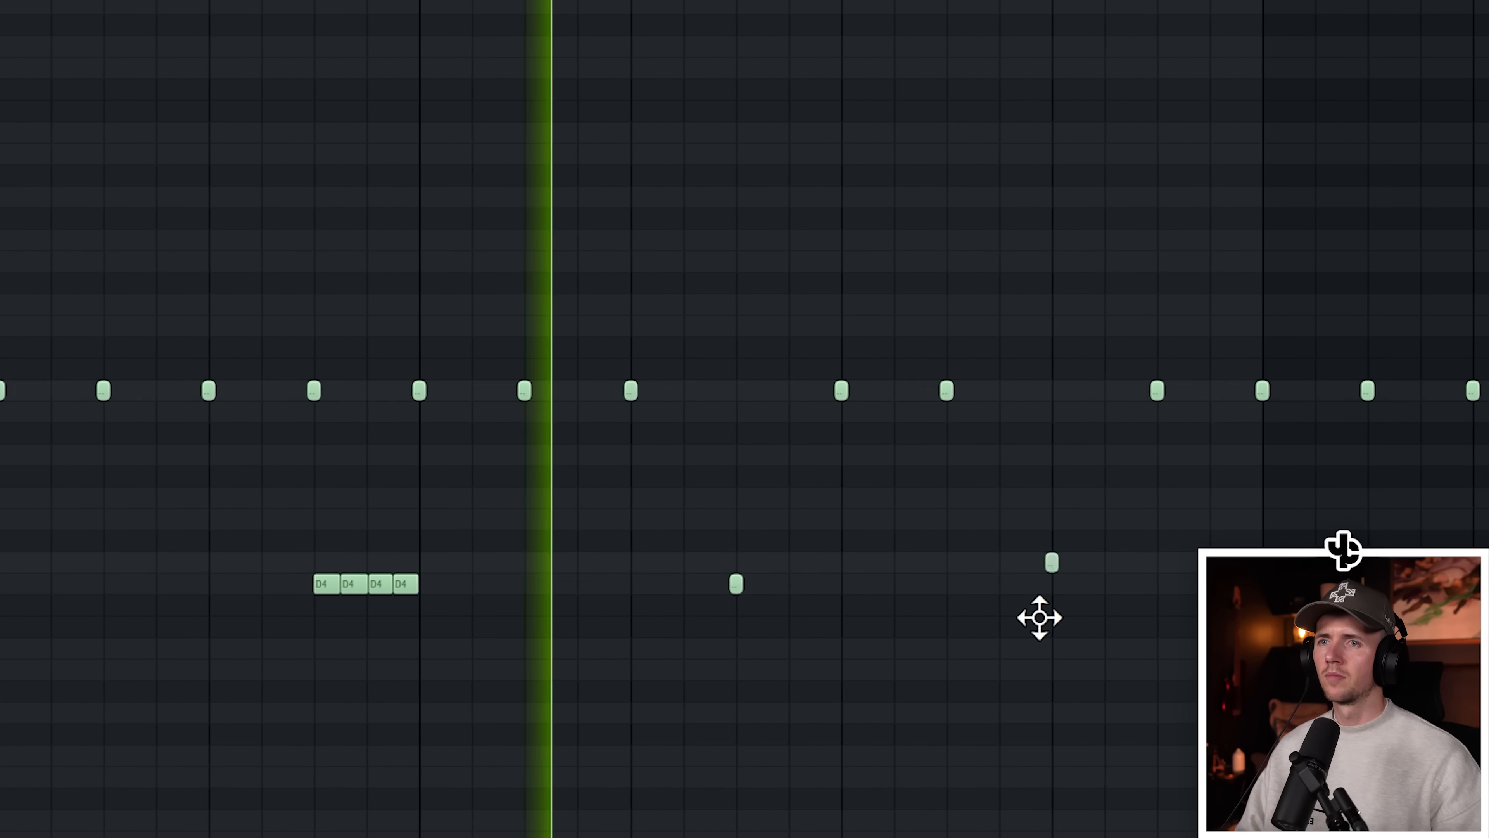
drag(1039, 617, 1059, 761)
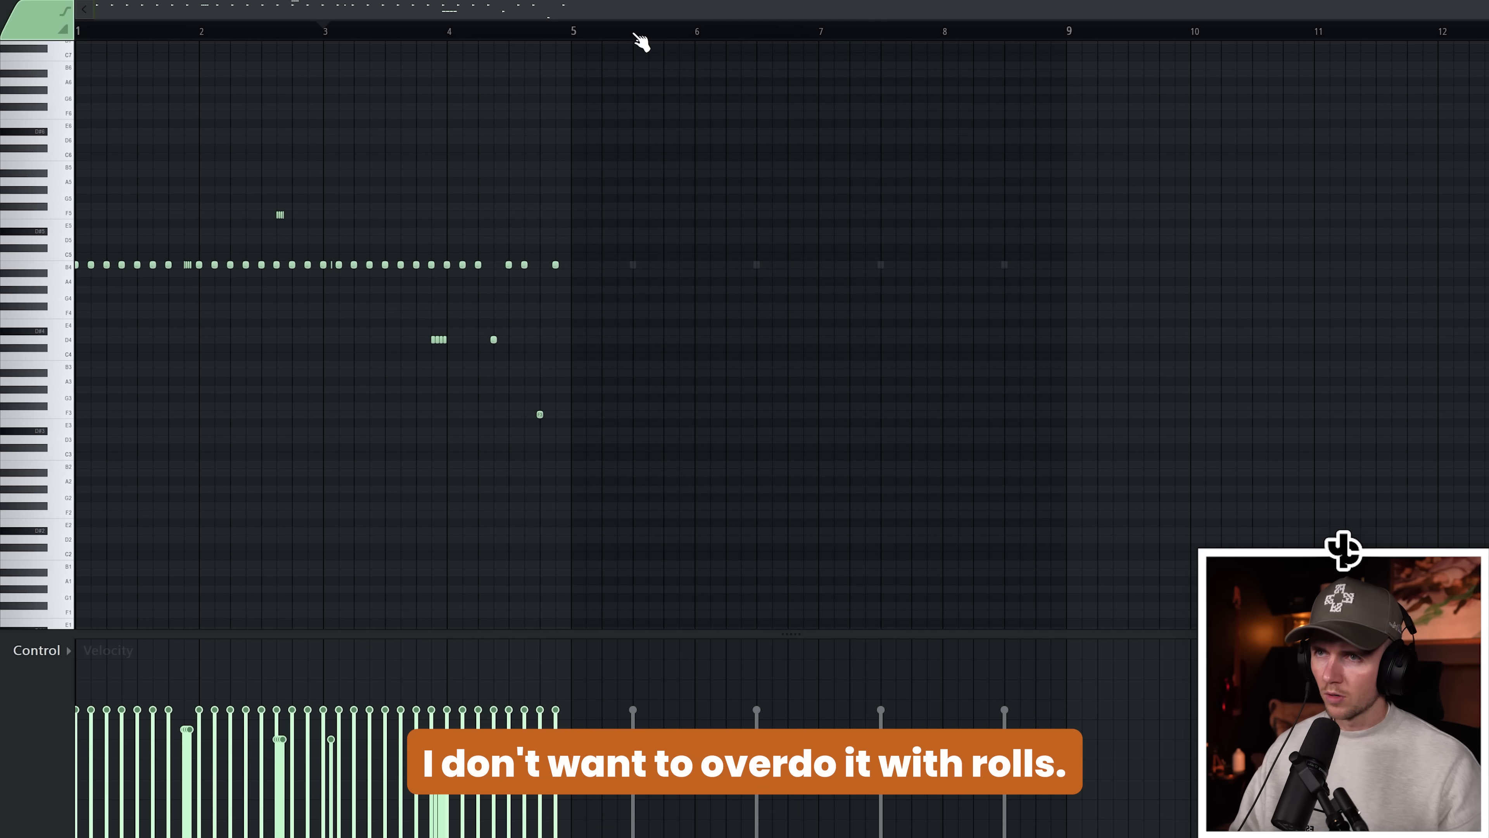
Duplicate the four-bar hi-hat pattern into bars 5 to 8 and chop a bar 8 note into an F#5 roll
key(ctrl+a)
key(ctrl+b)
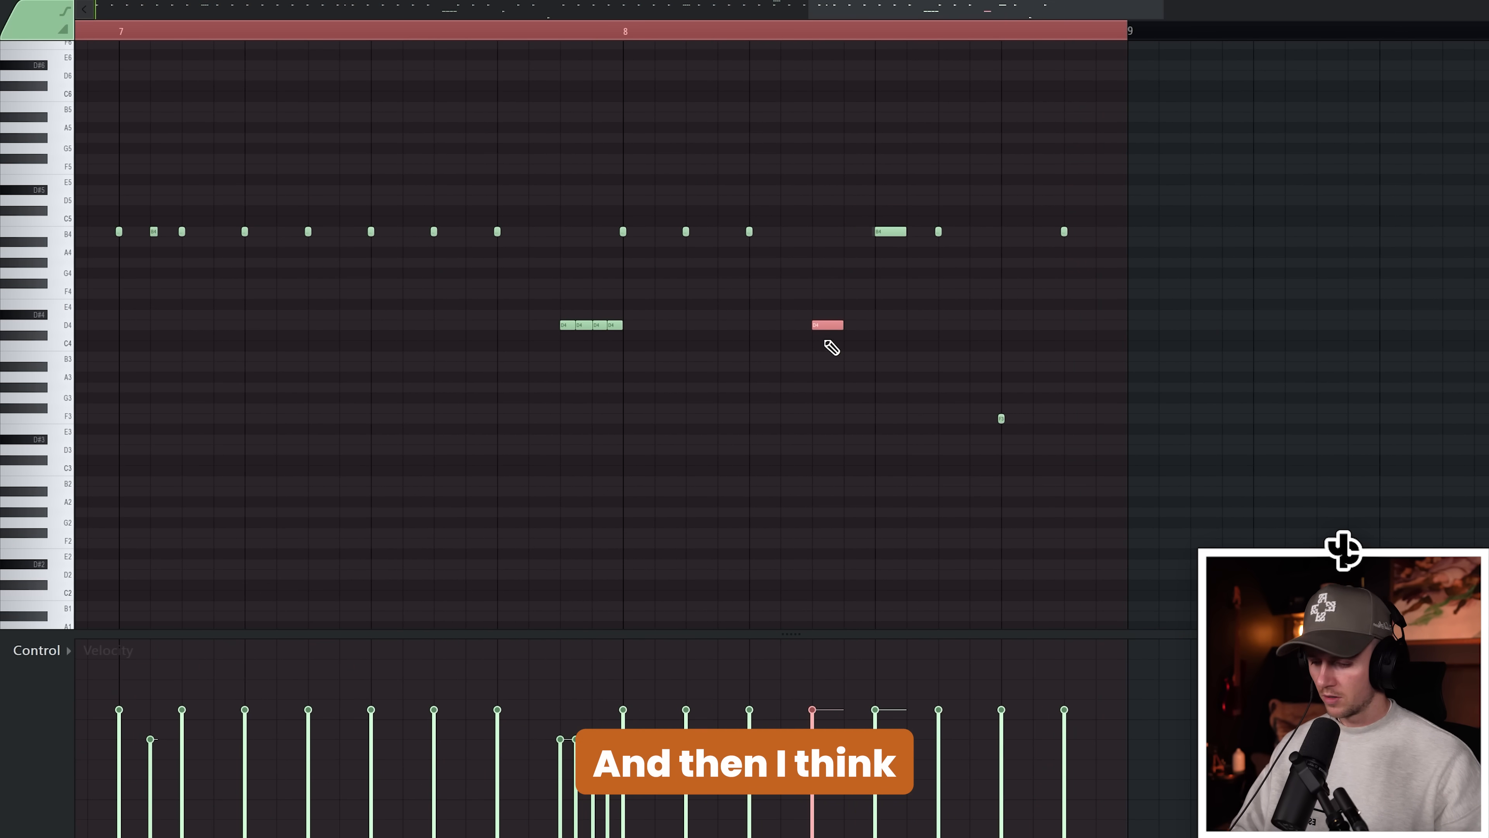
key(alt+u)
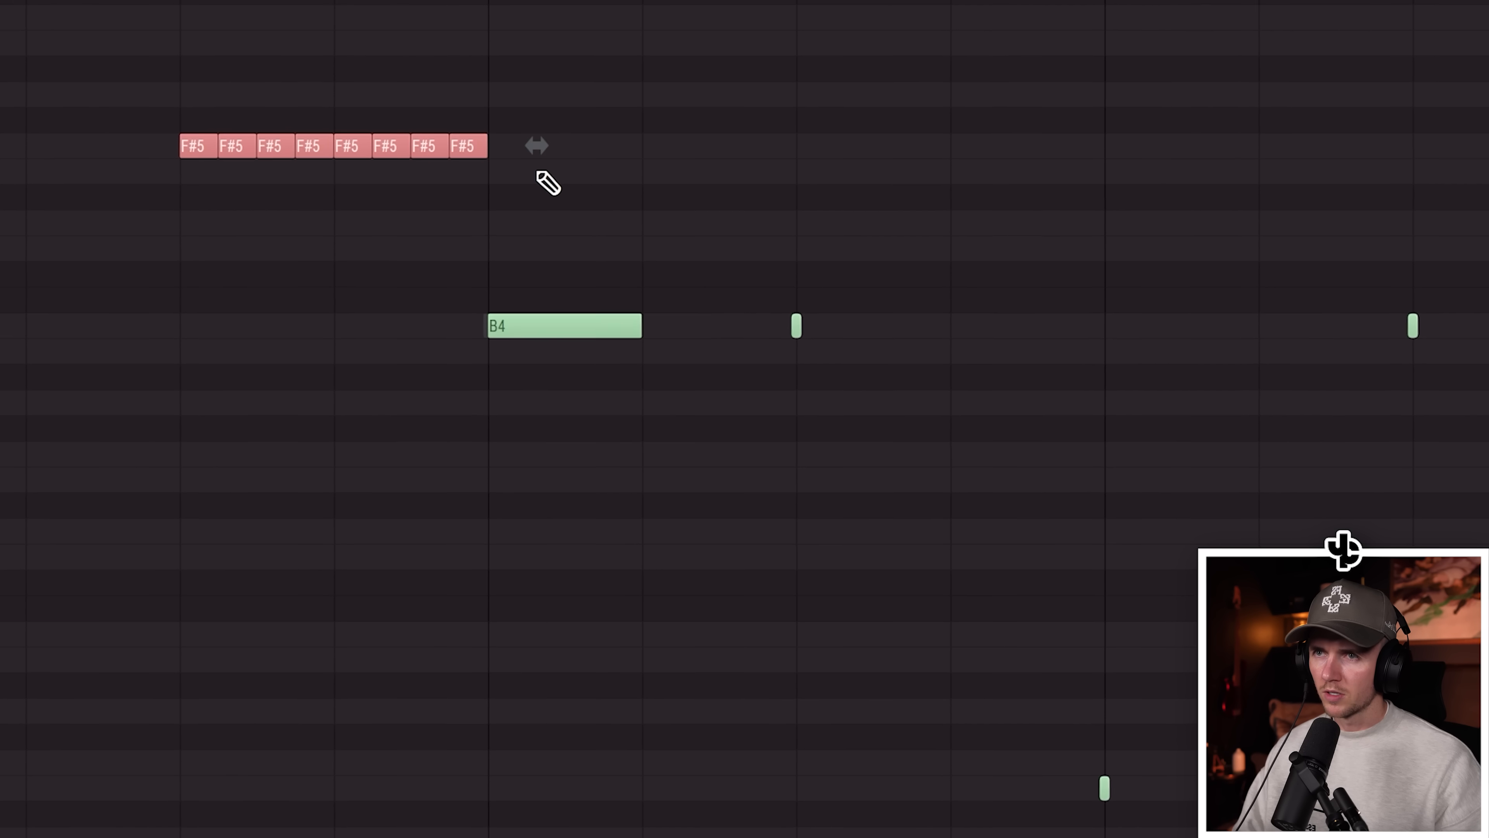
Vary the Spice Kick pattern's second half with extra hits on step 3 of bar 7 and step 7 of bar 8
scroll(547, 187, down, 5)
scroll(658, 246, down, 2)
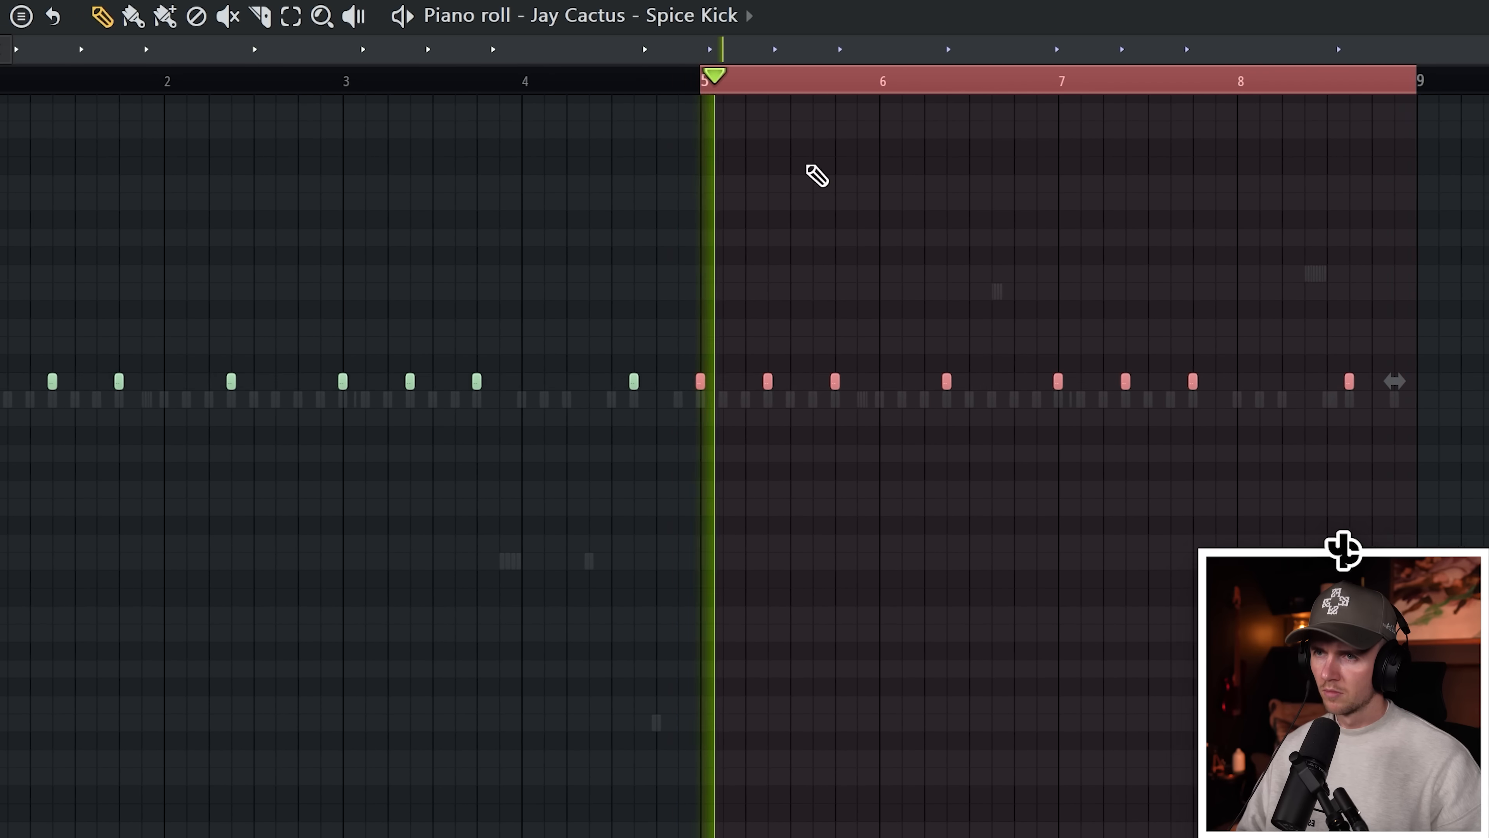
scroll(818, 366, up, 3)
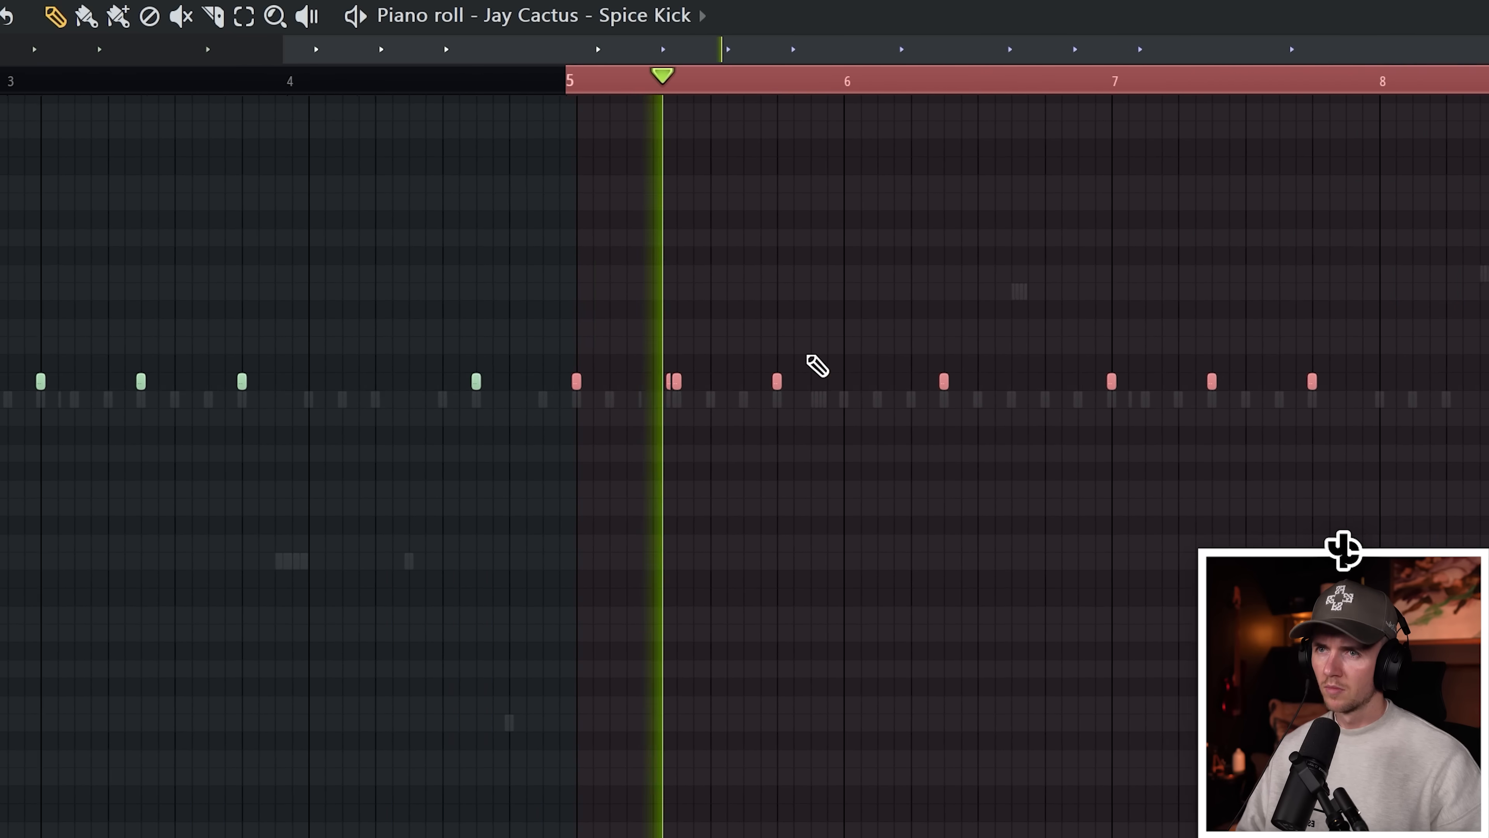
scroll(781, 419, down, 2)
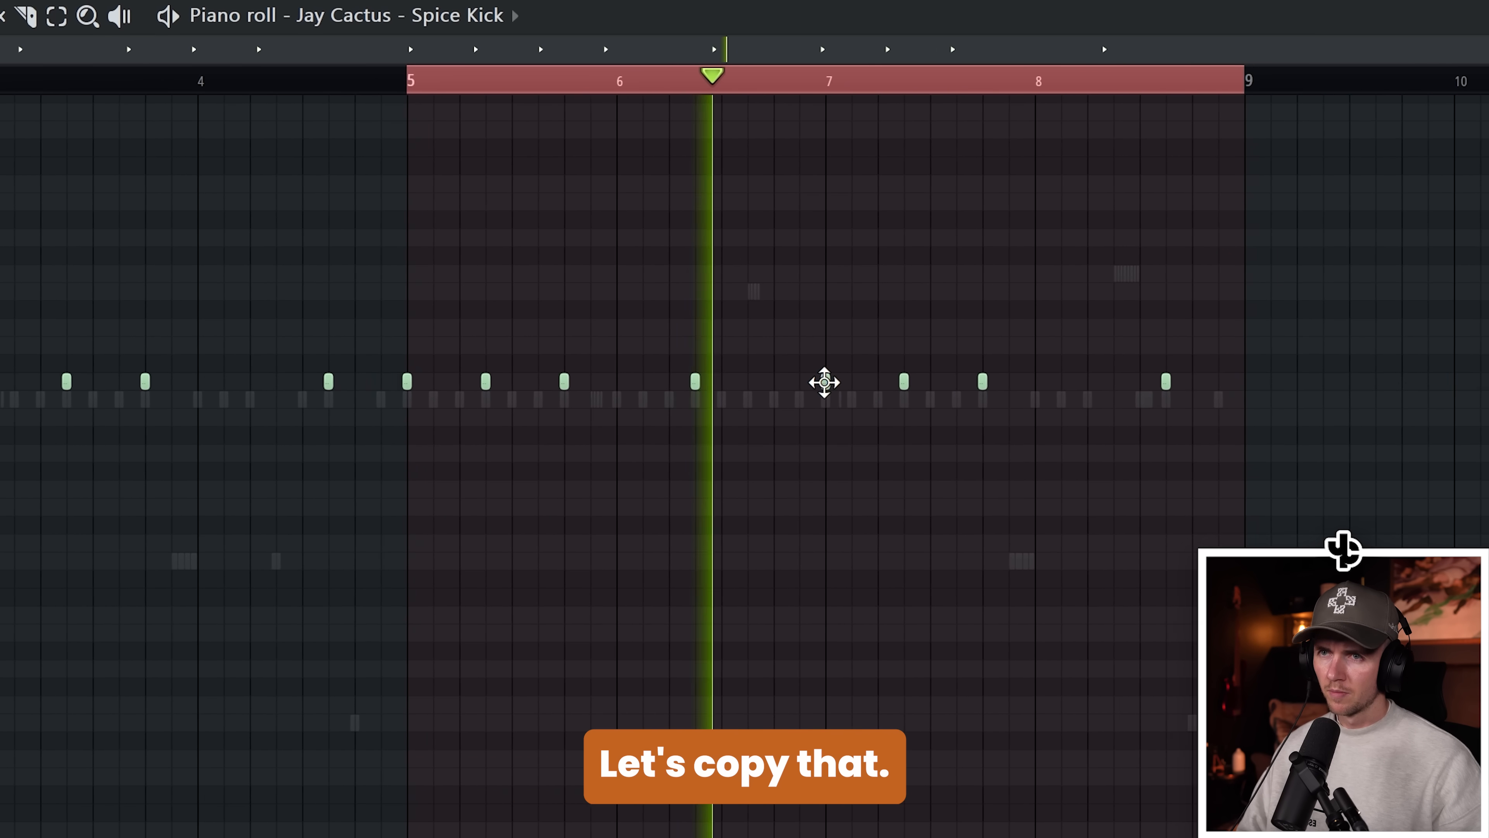
scroll(821, 399, up, 2)
scroll(977, 509, down, 2)
scroll(806, 471, up, 3)
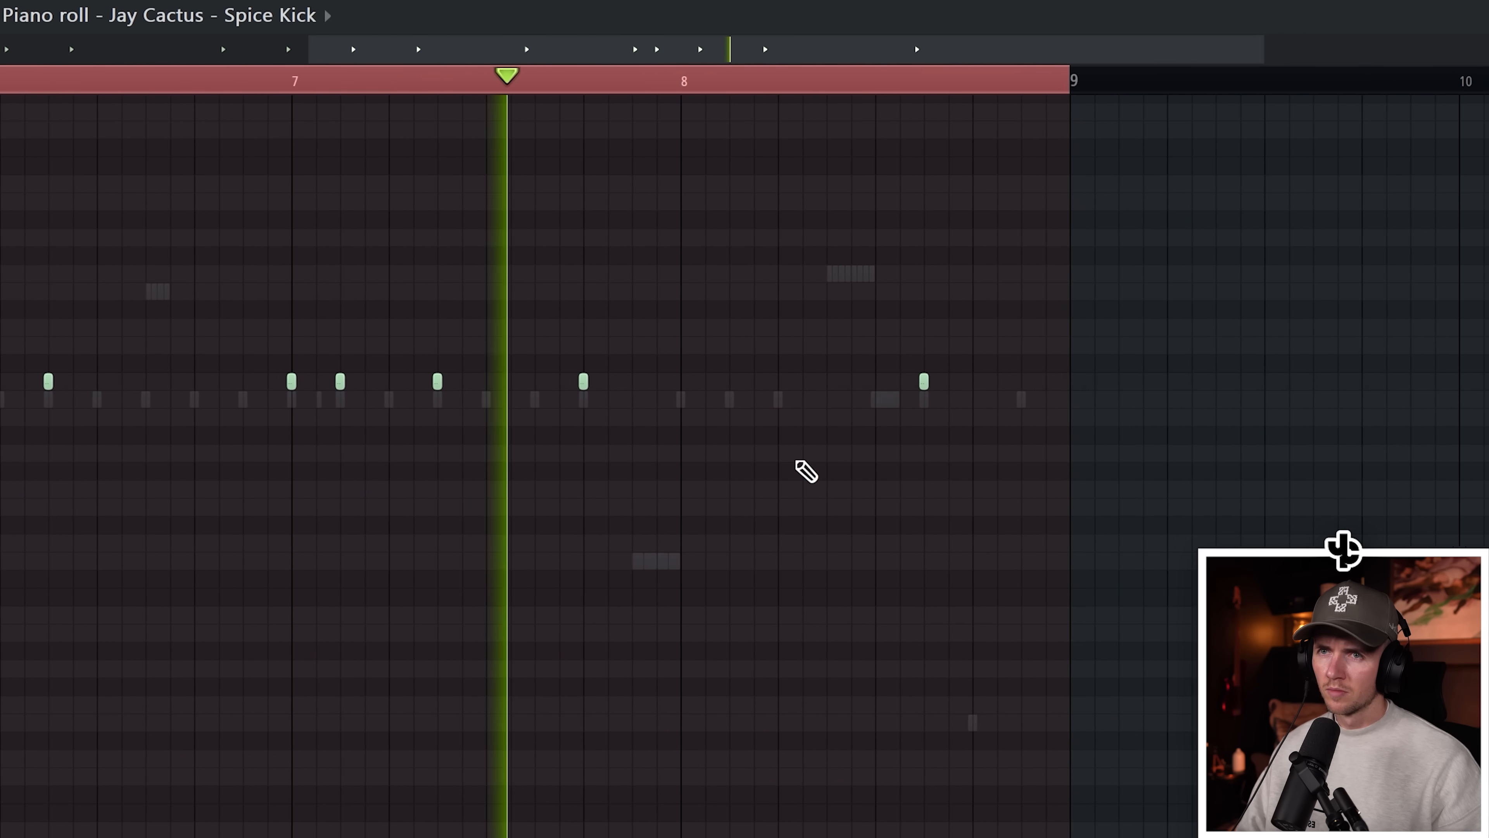
click(827, 382)
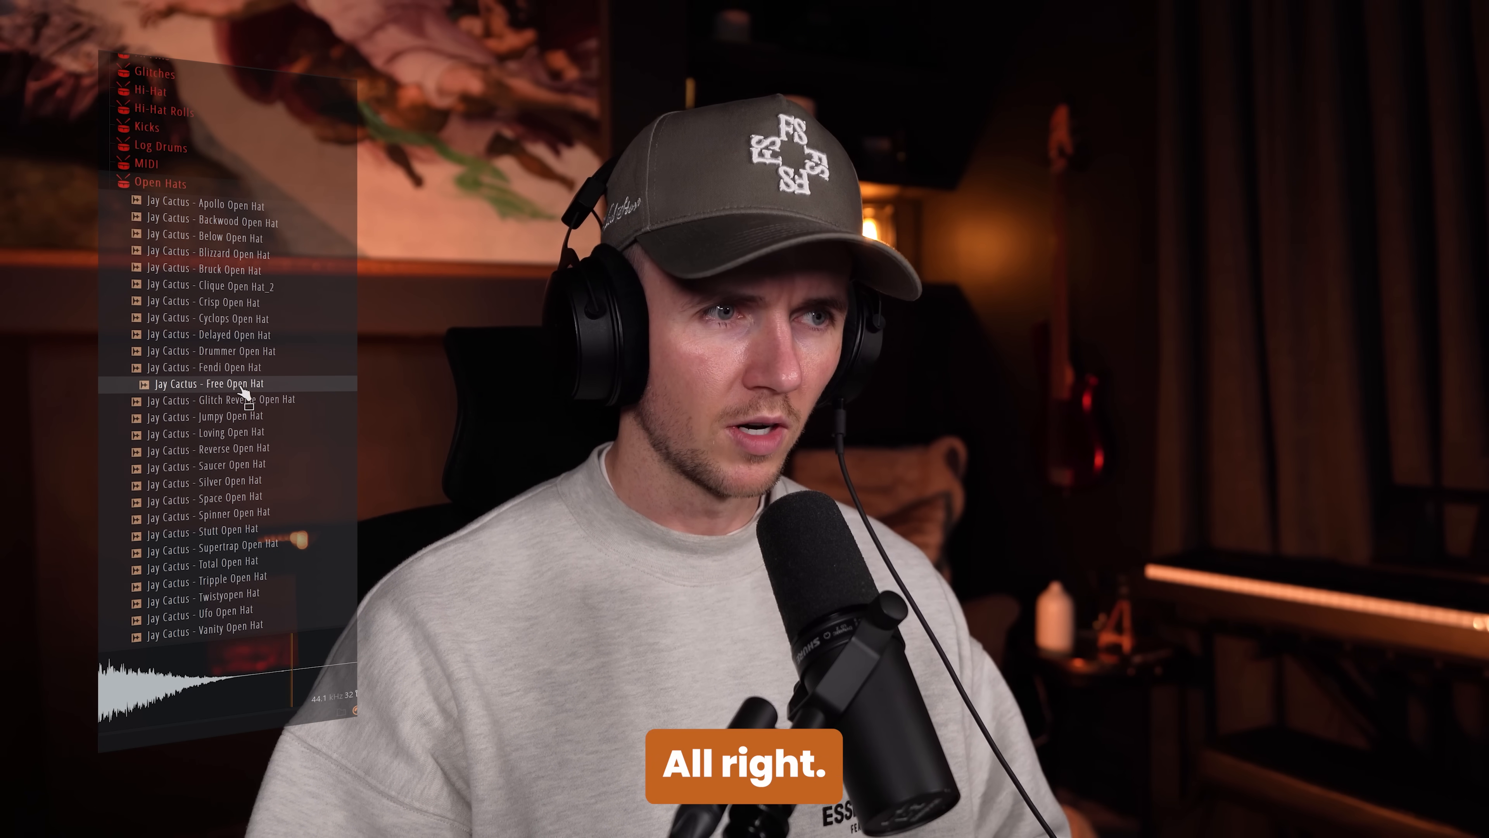
Add the Vanity and Drummer Open Hats, placing Drummer hits on steps 1 and 13 and repeating them from bar 5
click(243, 387)
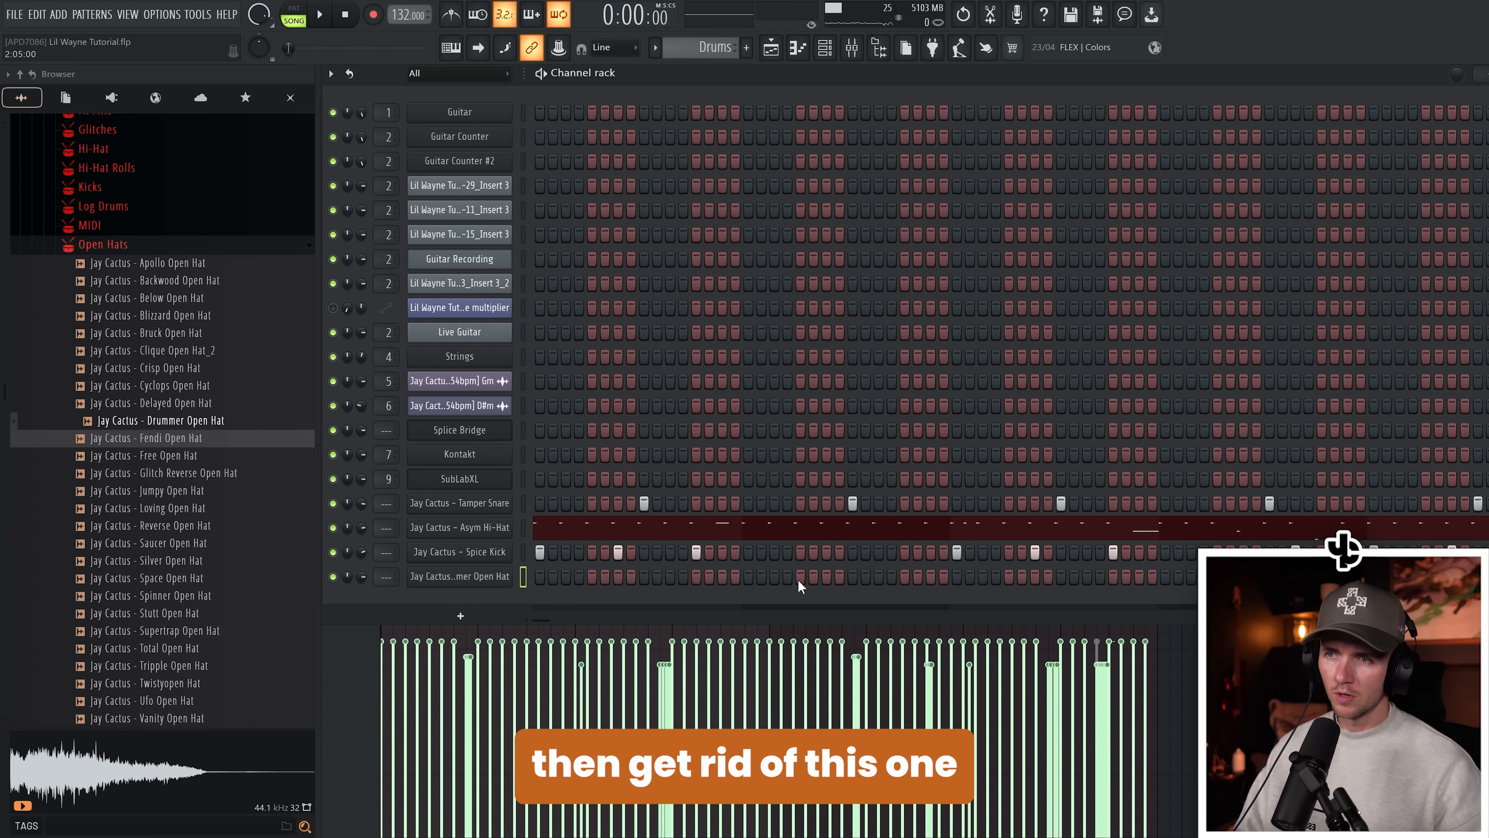
click(190, 713)
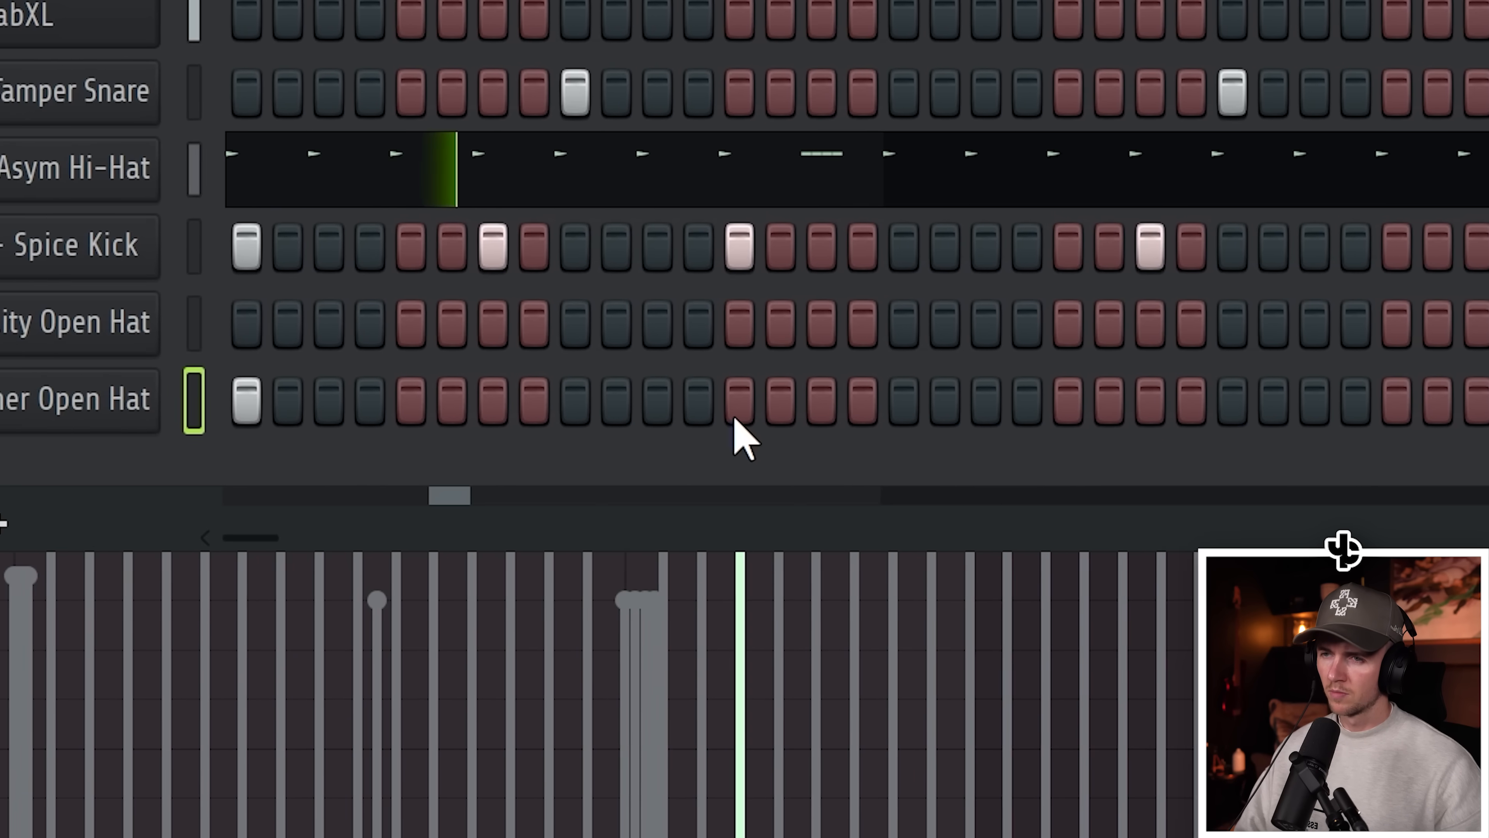
click(738, 414)
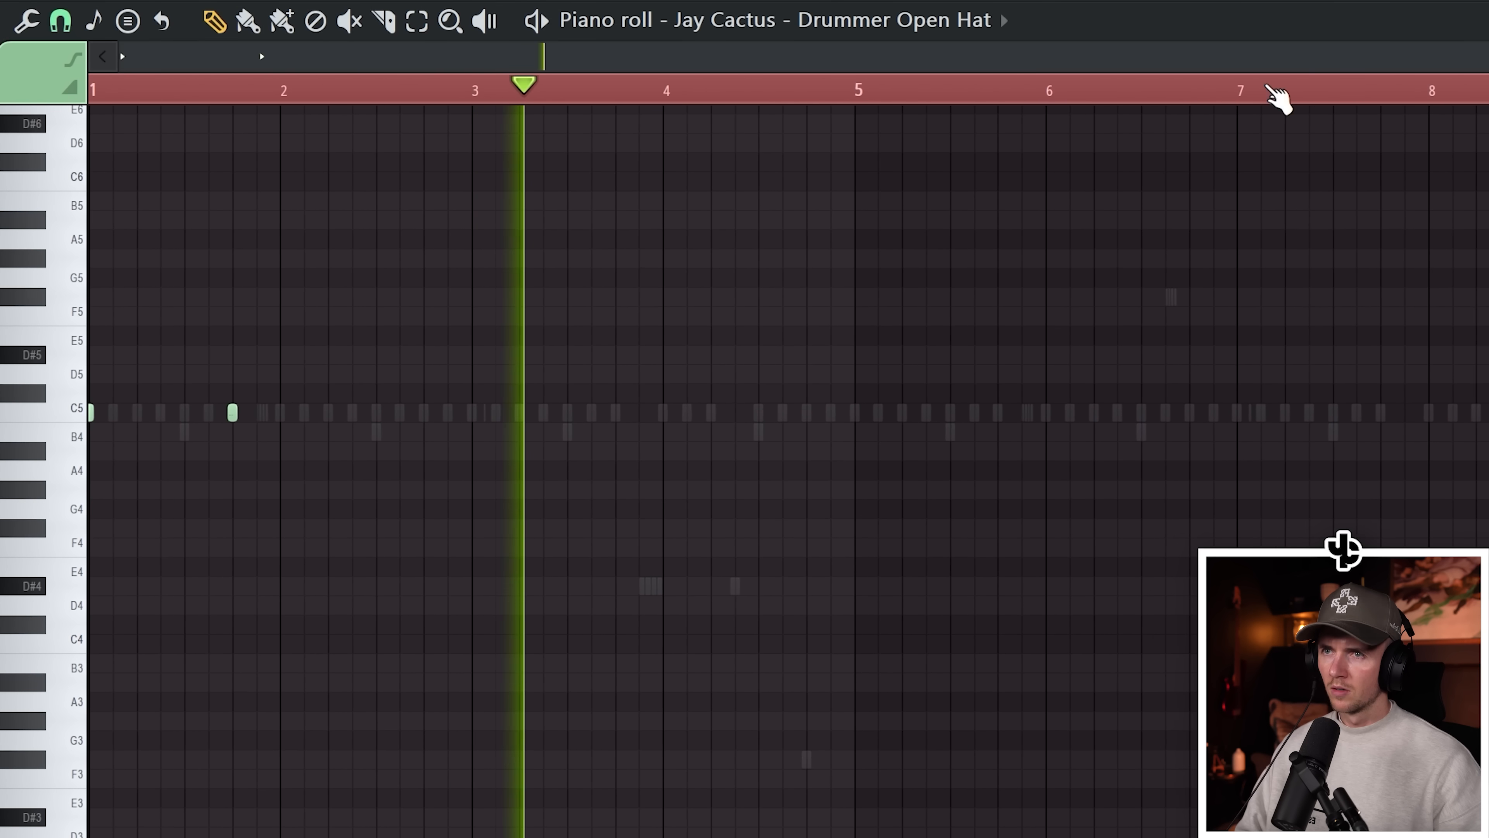
drag(1013, 95, 835, 88)
key(ctrl+b)
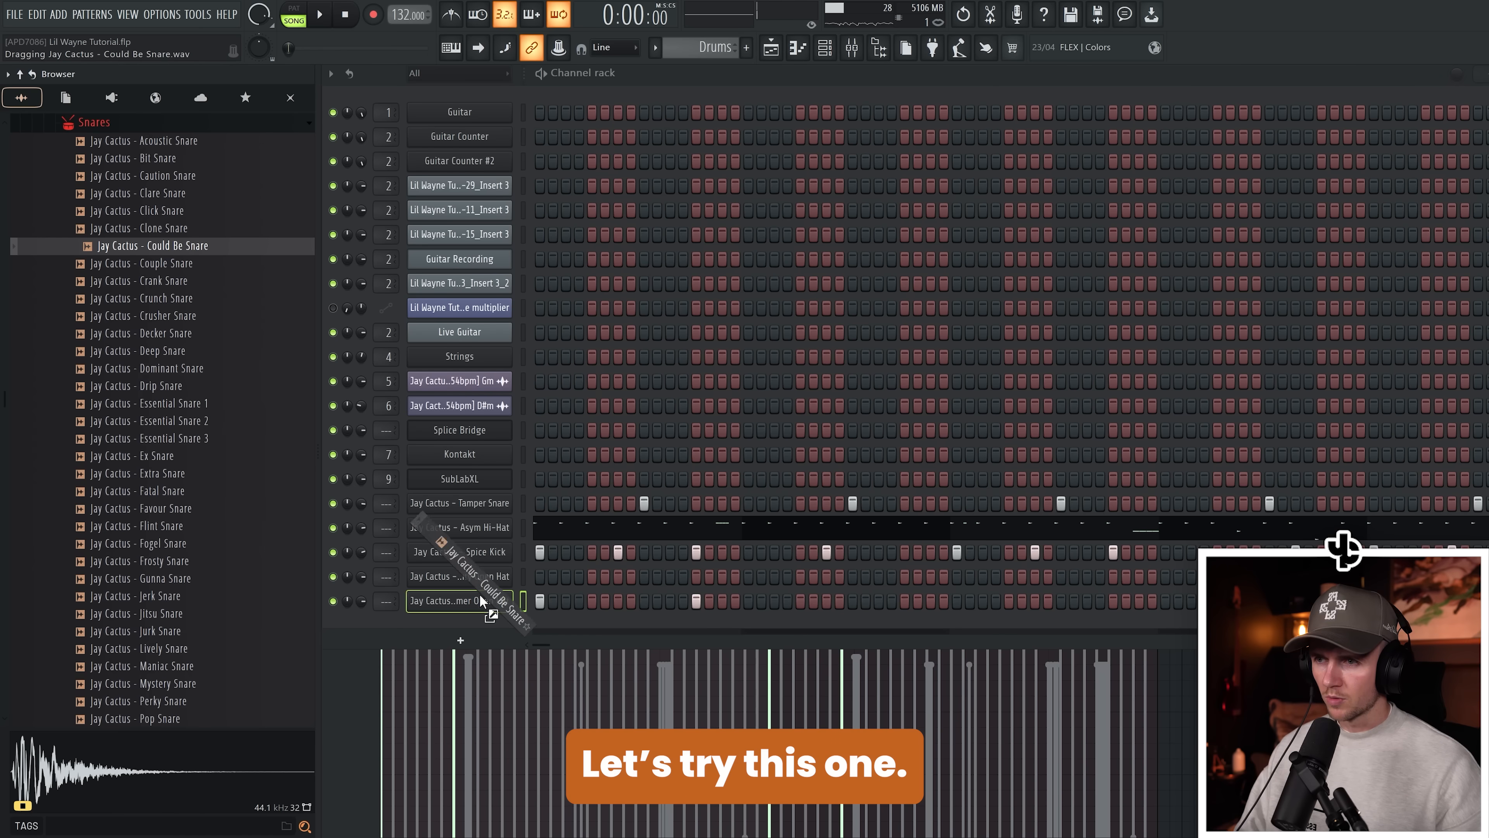
Add the Could Be Snare and Click Perc samples and place accent hits for each in the drum pattern
drag(479, 600, 479, 604)
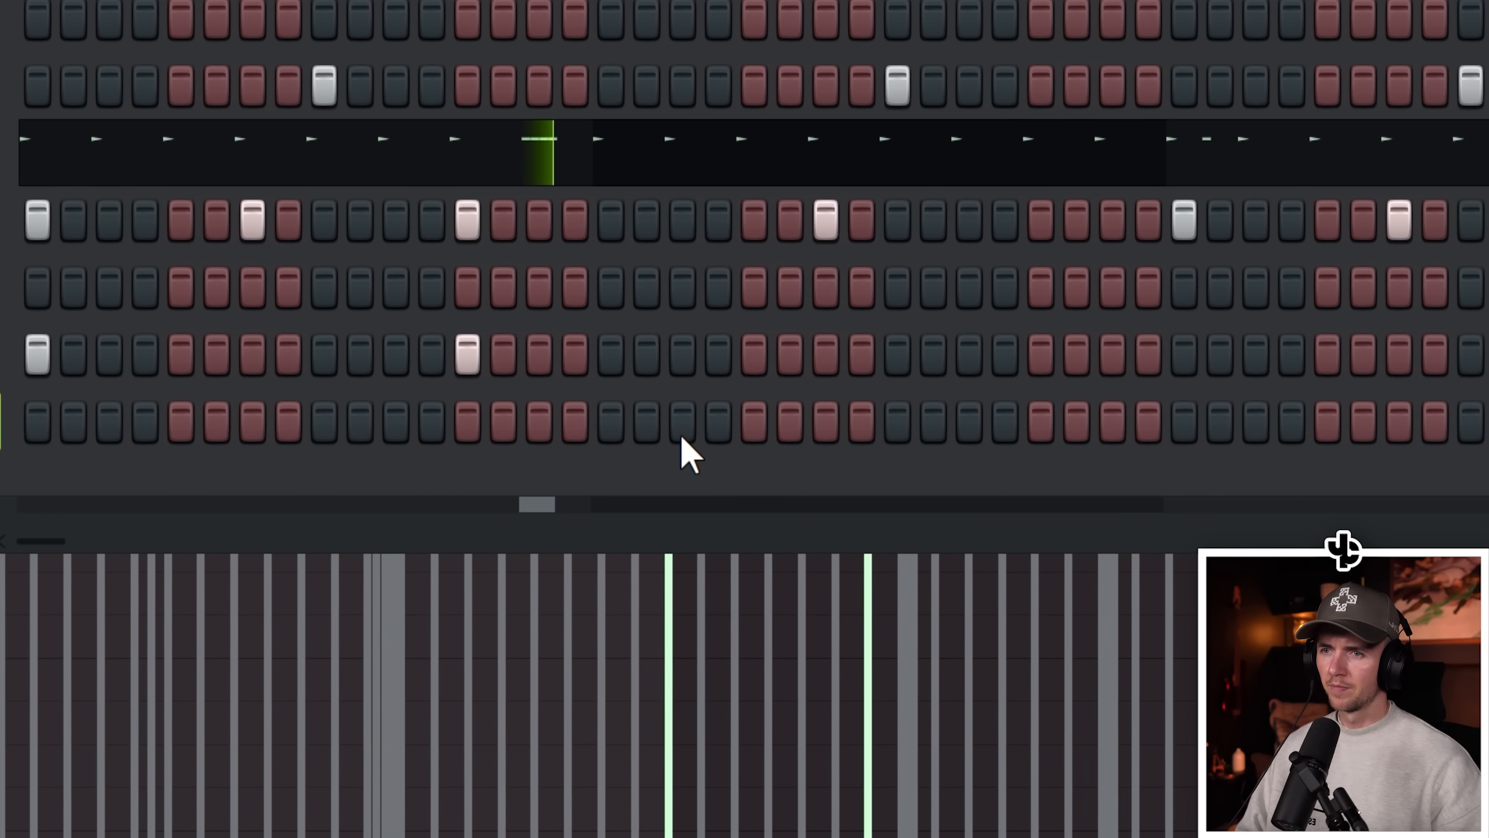
click(682, 437)
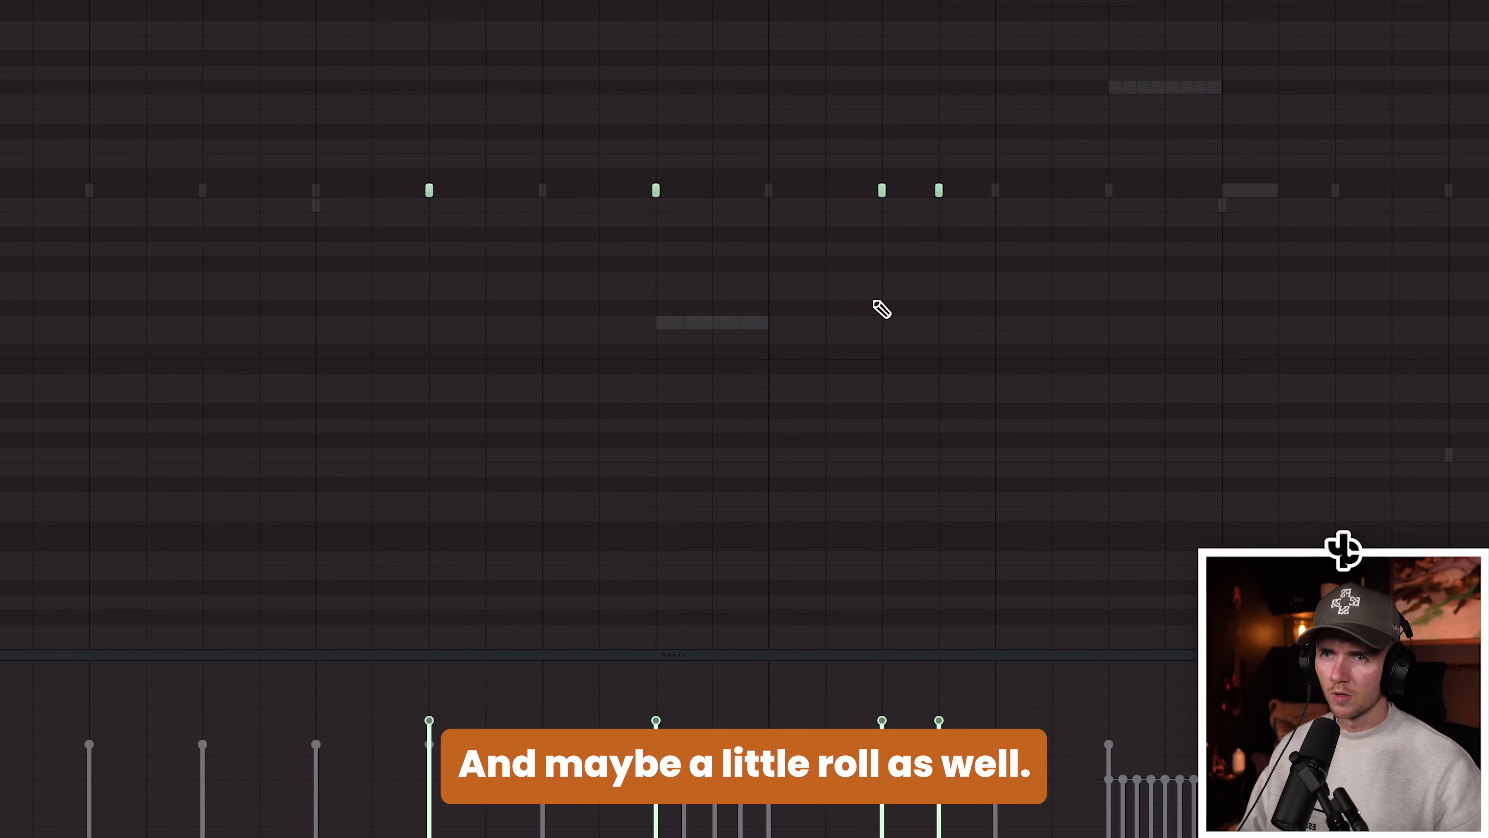
click(995, 189)
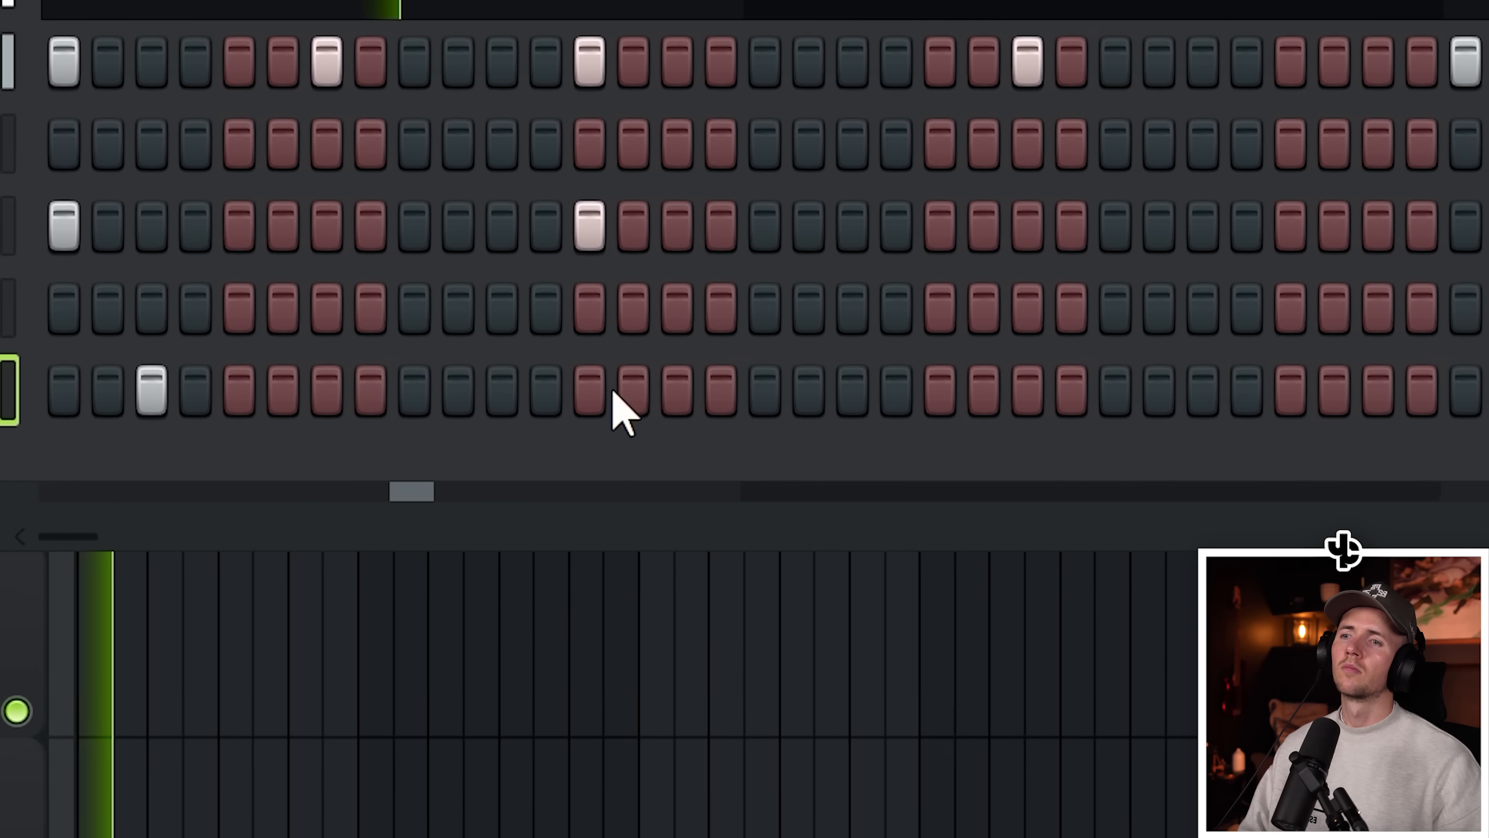
click(1014, 389)
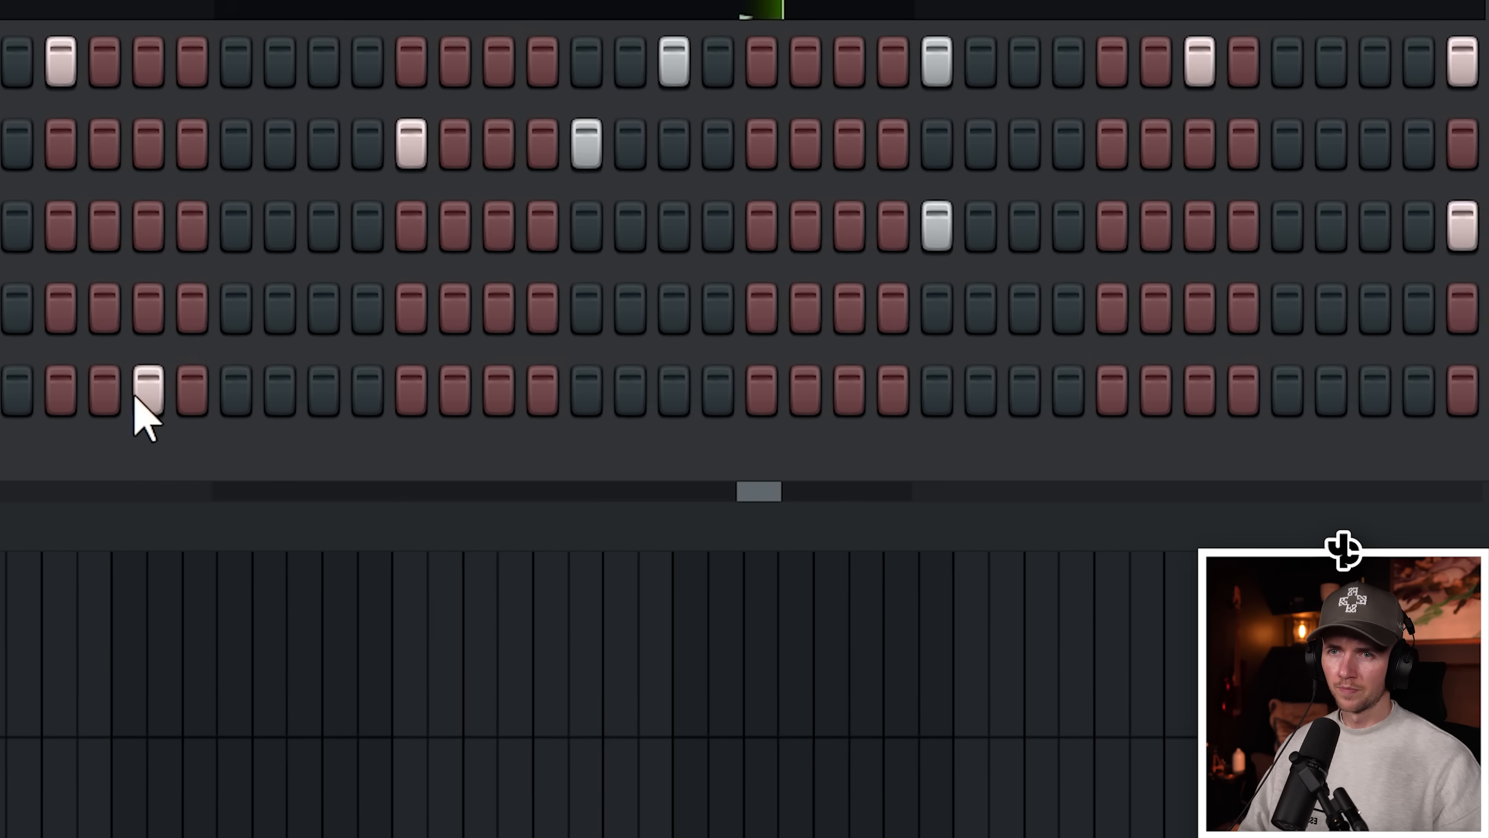
drag(181, 315, 261, 365)
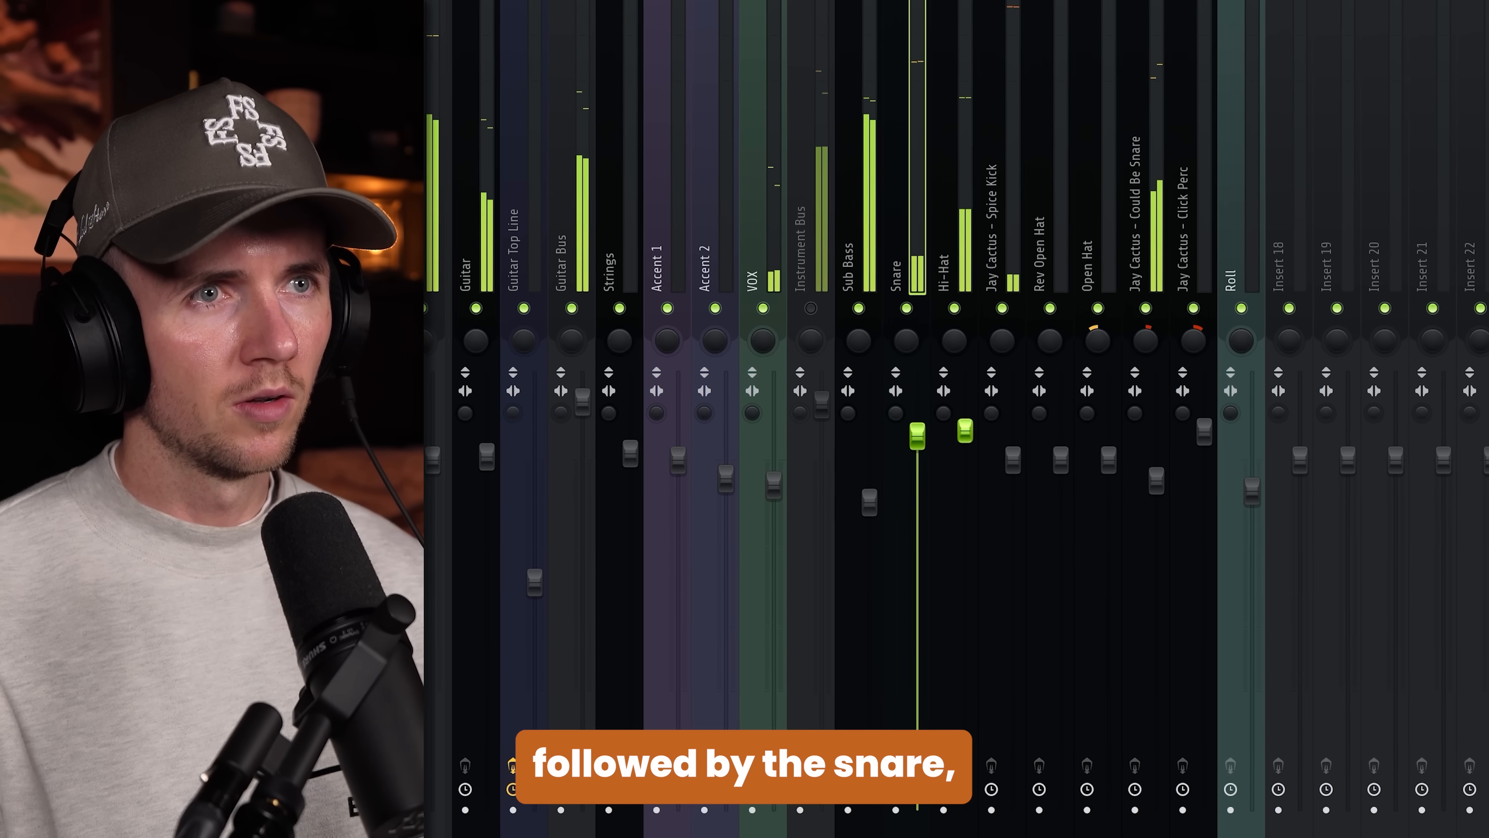
Lower the Open Hat and Could Be Snare mixer tracks slightly to balance the drums
click(958, 231)
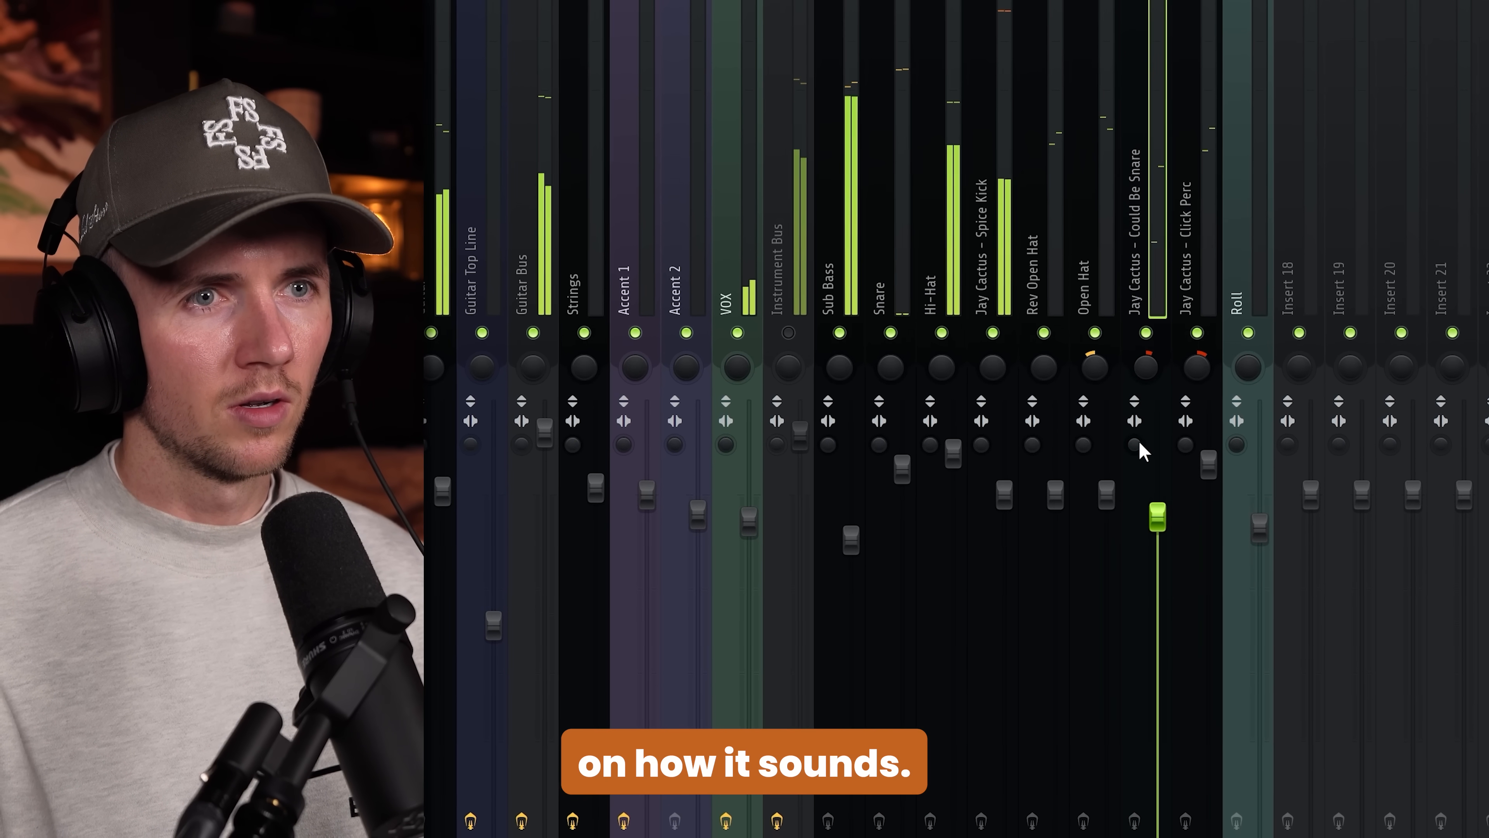
ctrl+click(1117, 269)
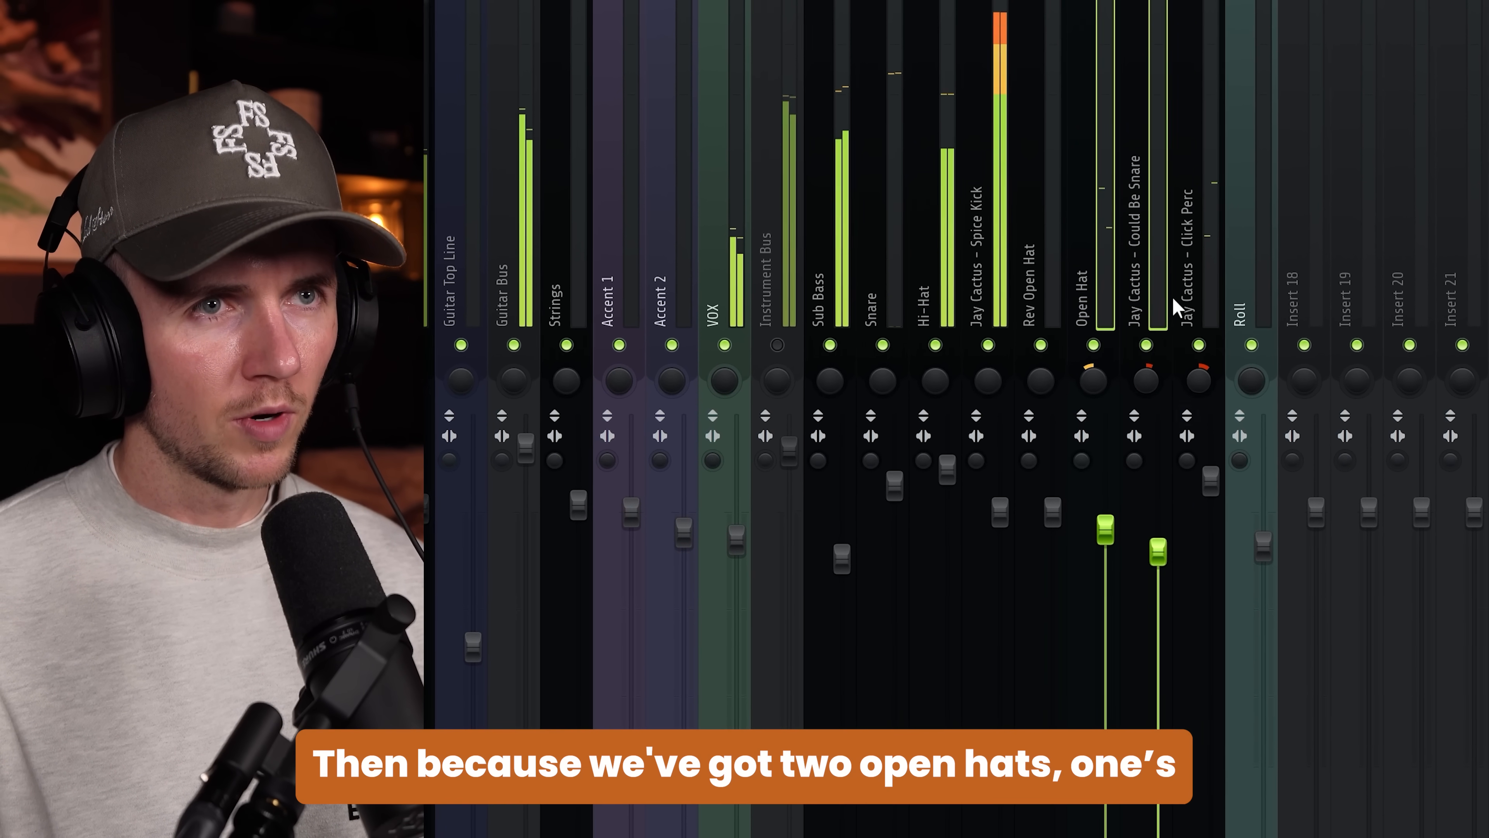
click(1148, 188)
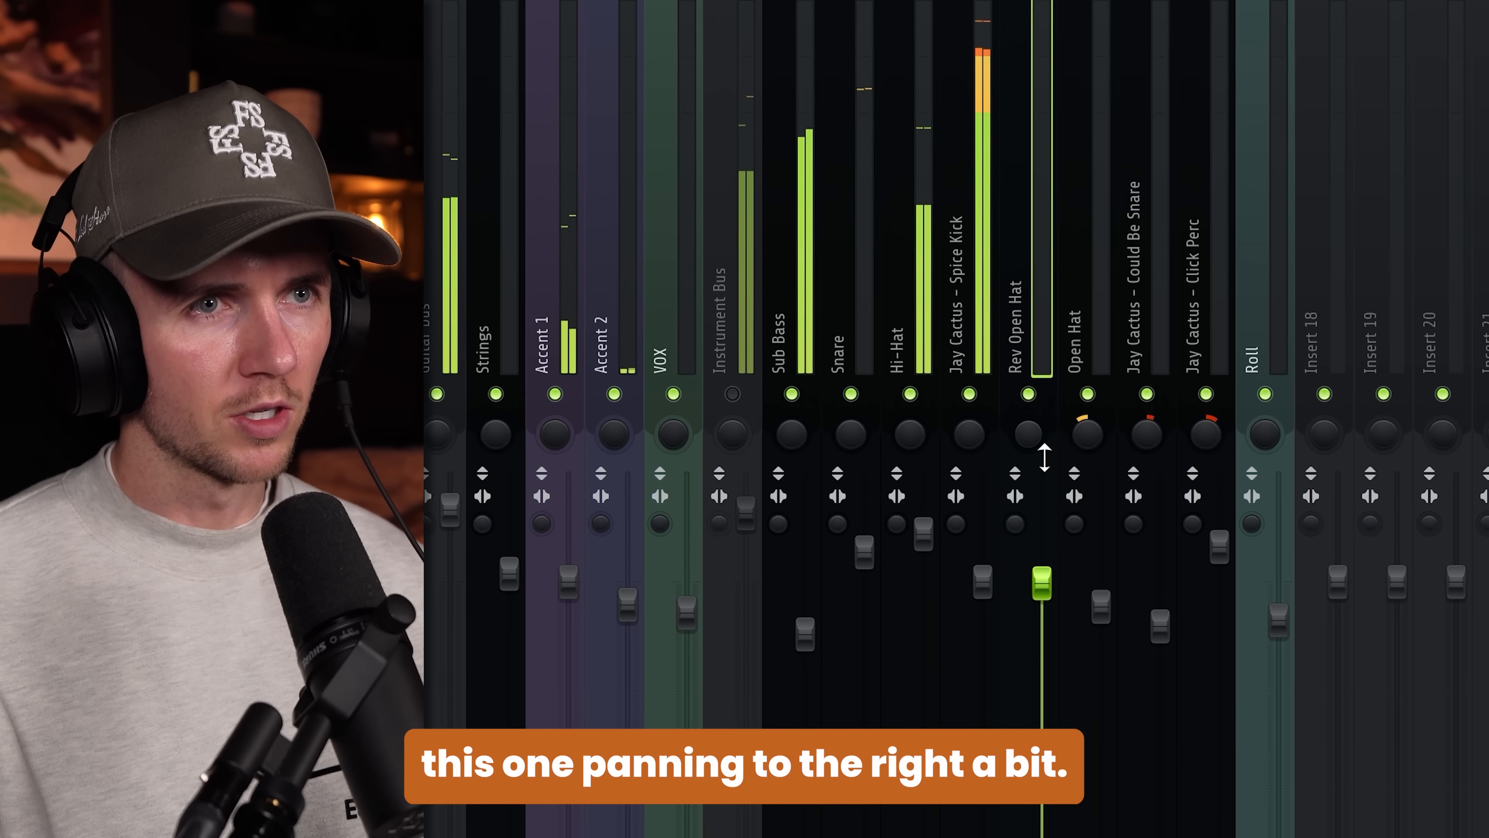
click(1154, 534)
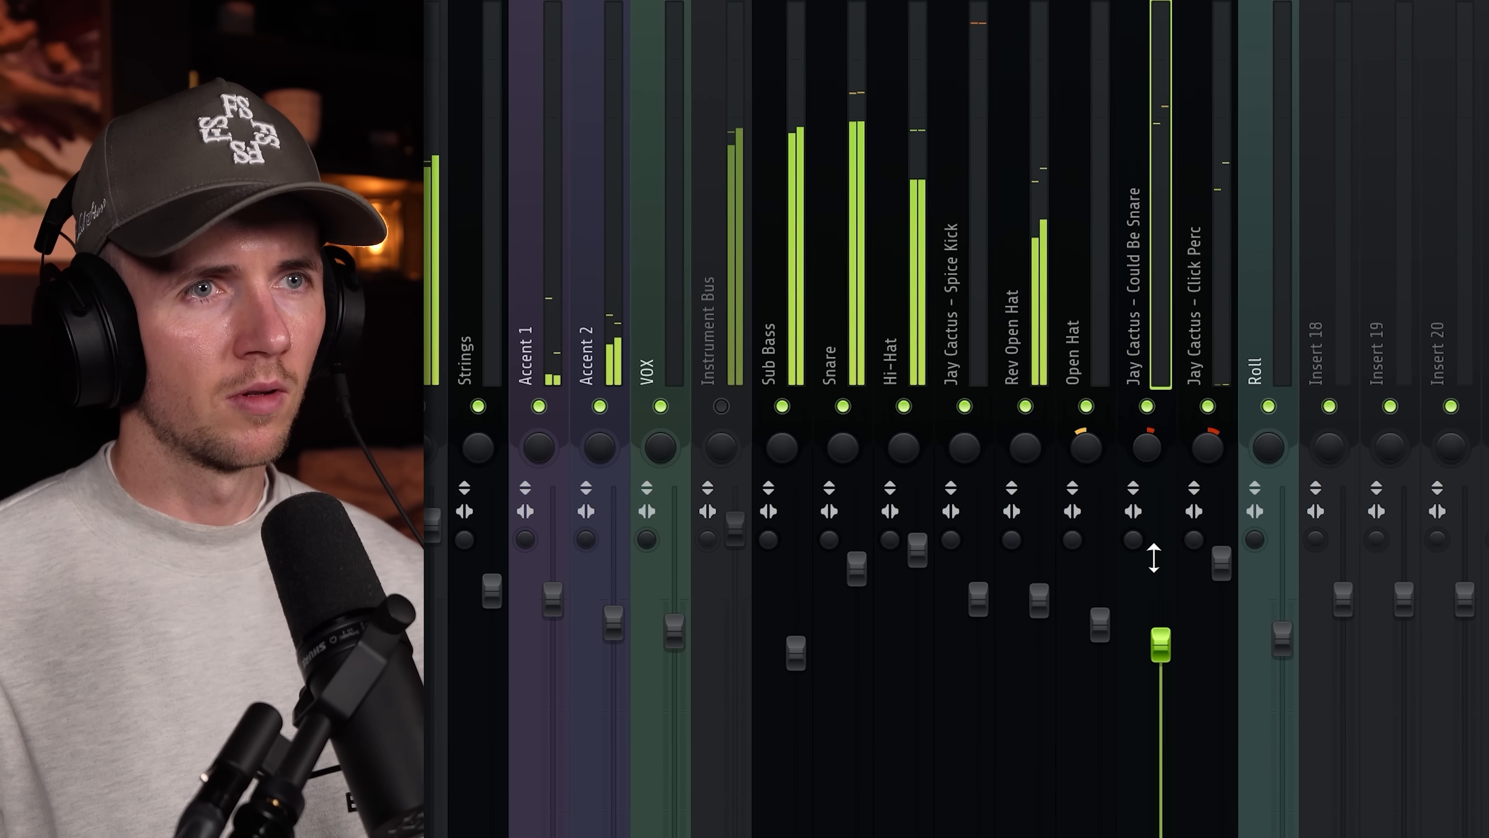
Pan the Click Perc mixer track to the left during playback
click(1218, 382)
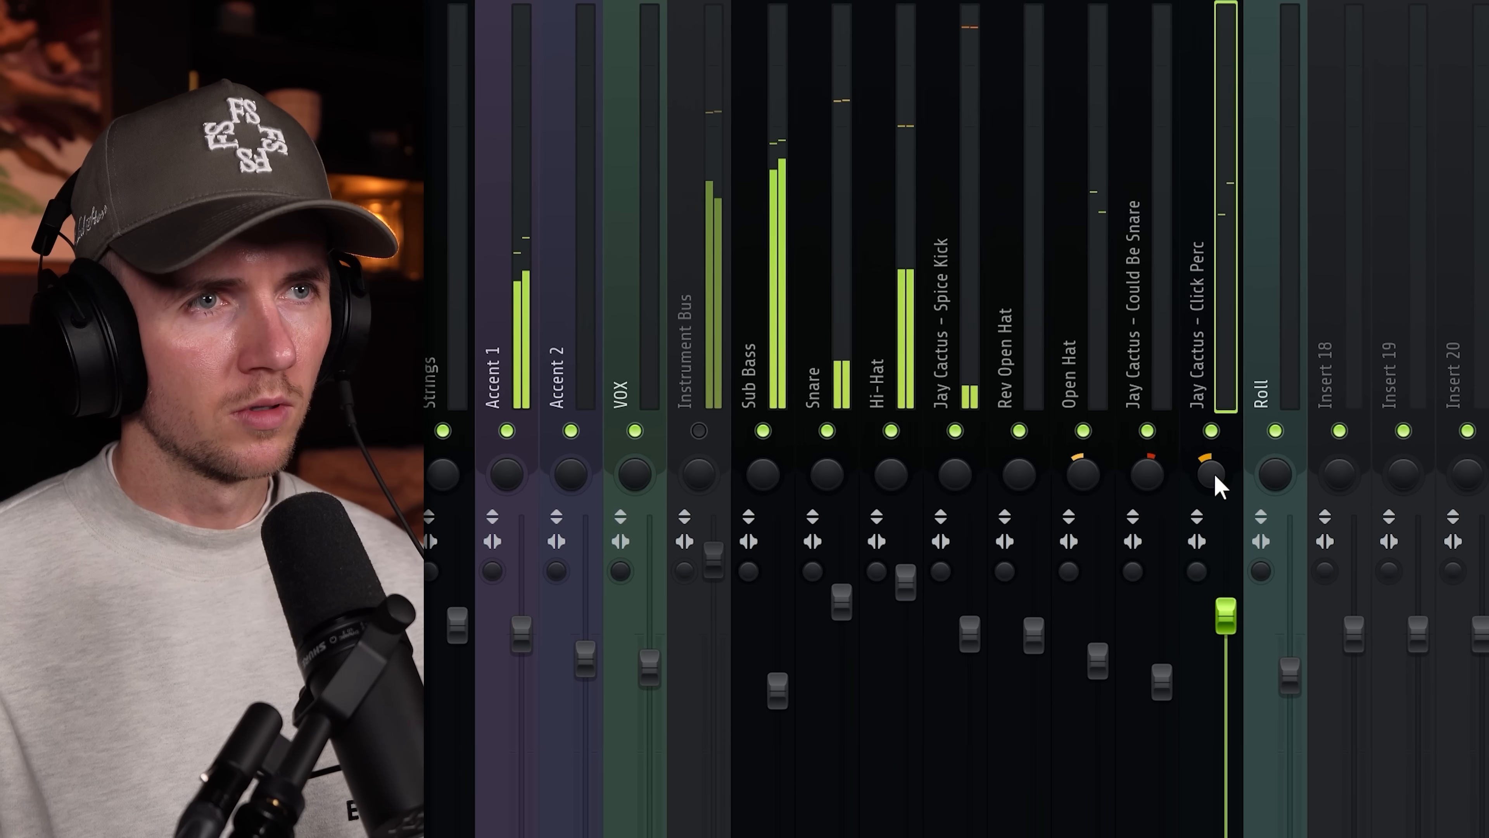
scroll(1212, 472, down, 5)
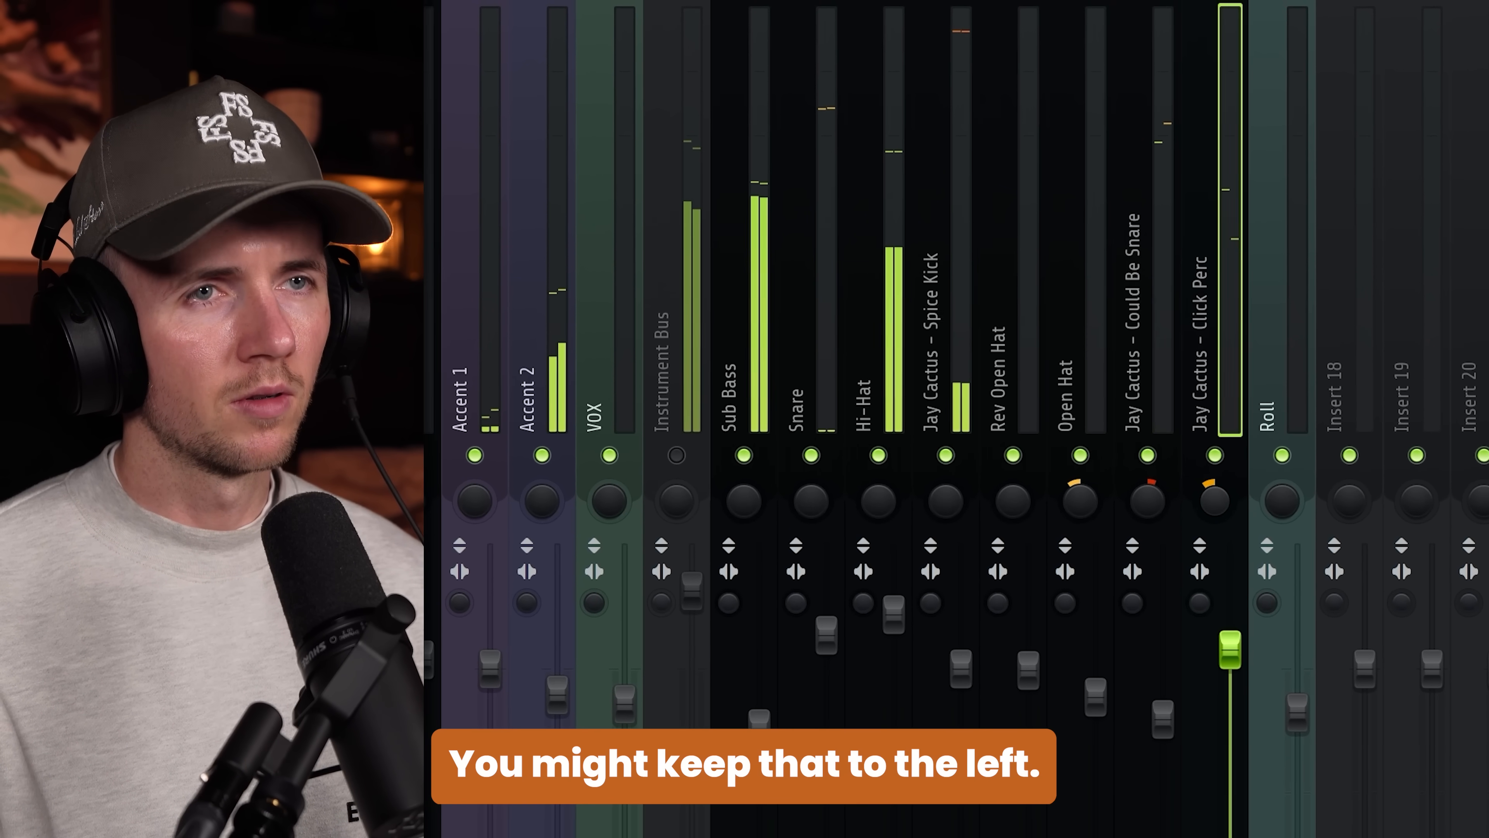
scroll(1213, 489, up, 3)
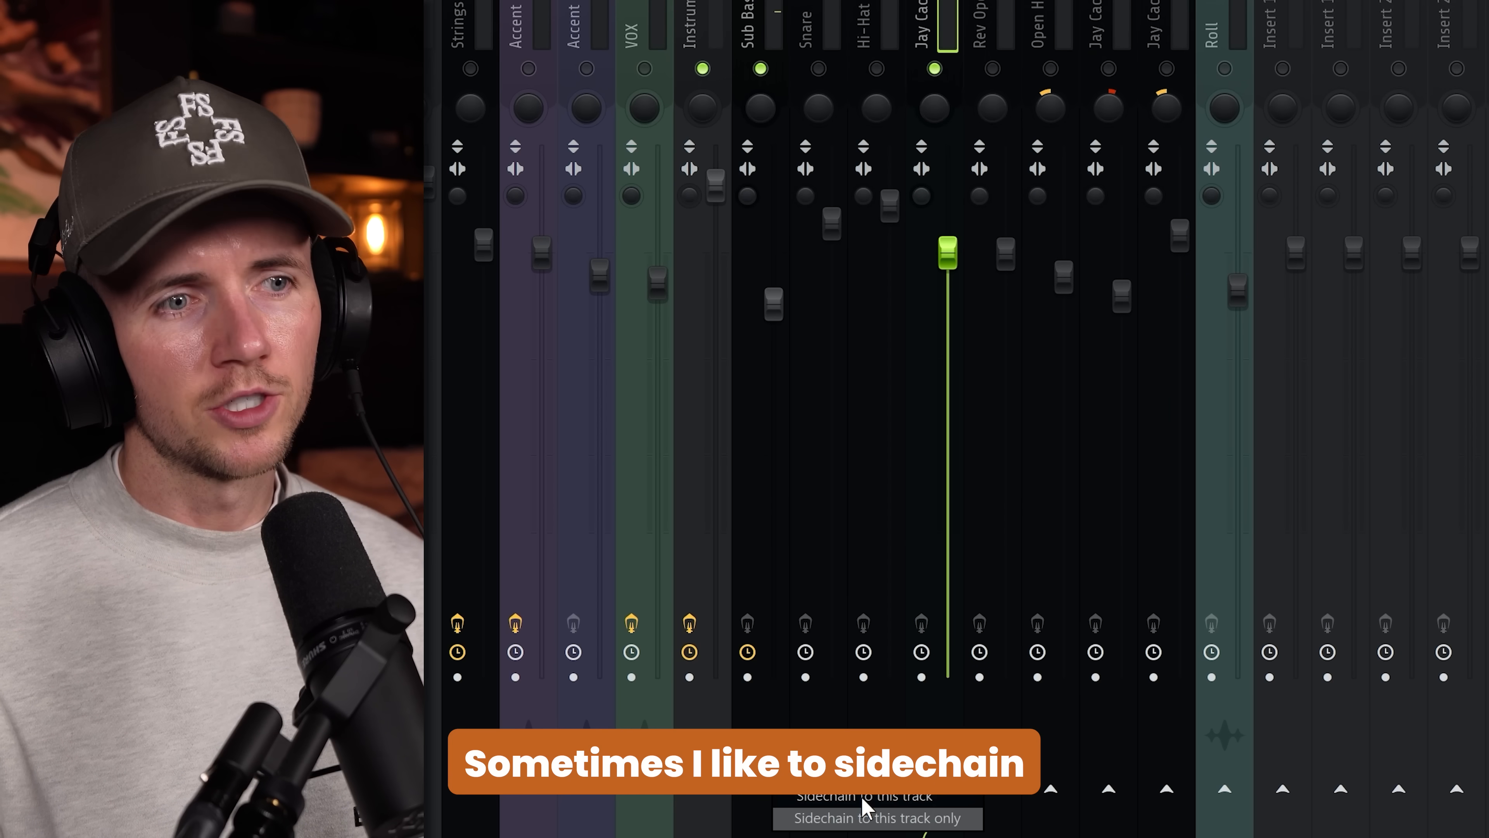
Sidechain the Spice Kick to the Sub Bass track only, and set its Kickstart 2 to Audio trigger with sidechain input 1
click(866, 816)
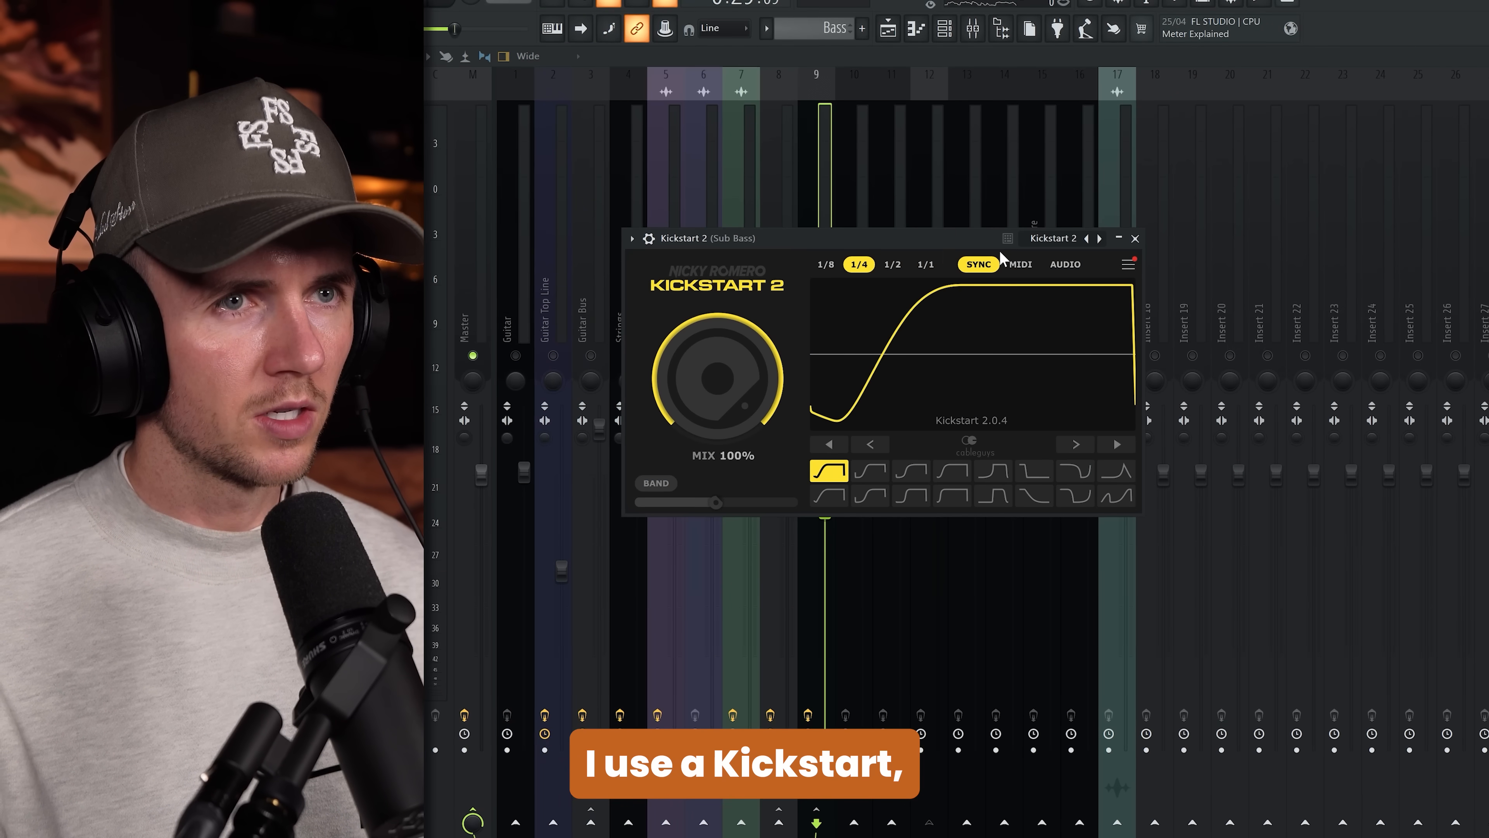
click(1065, 264)
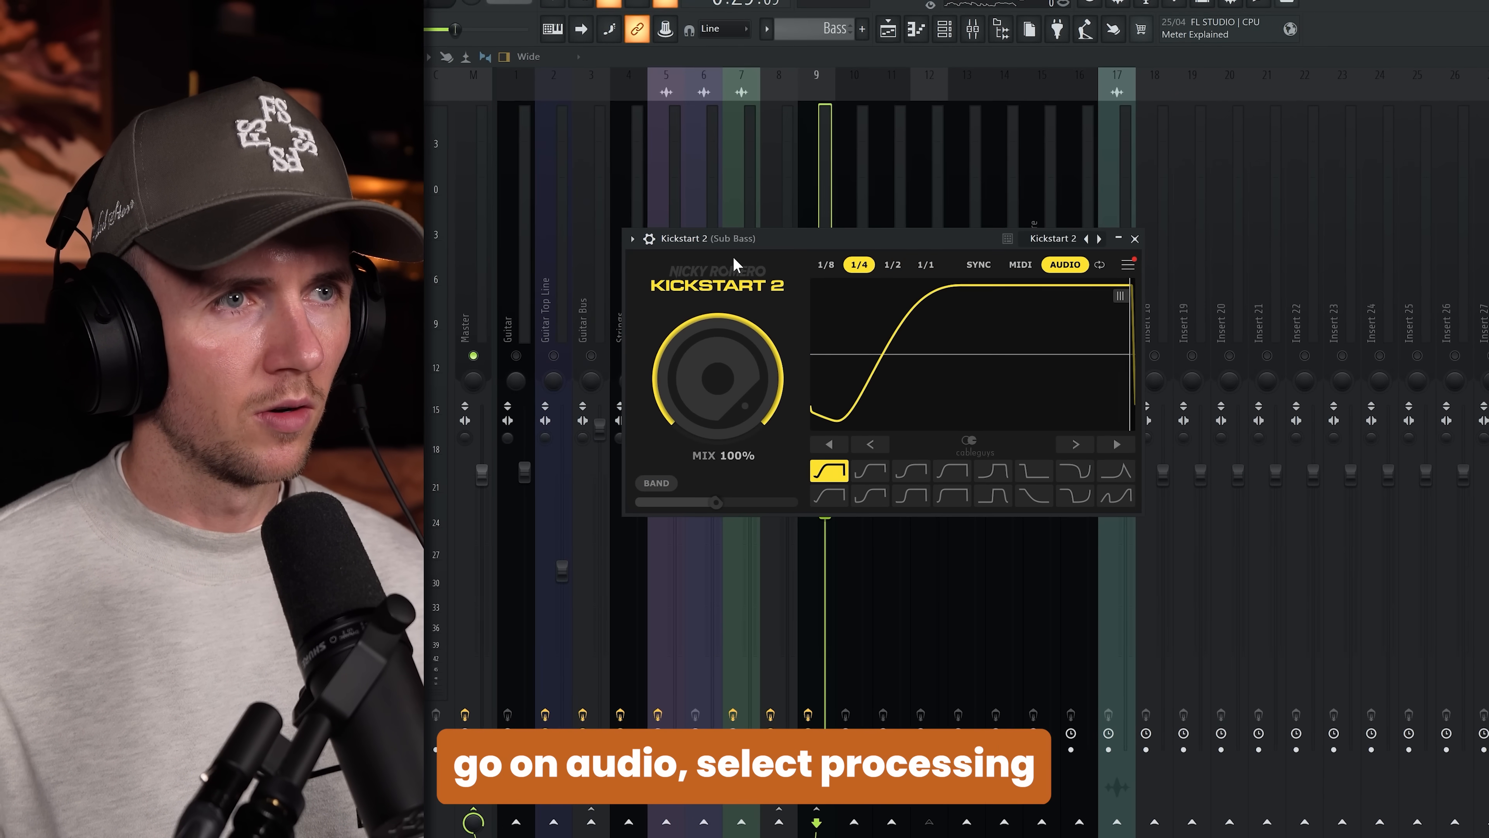
click(648, 238)
click(701, 304)
click(826, 509)
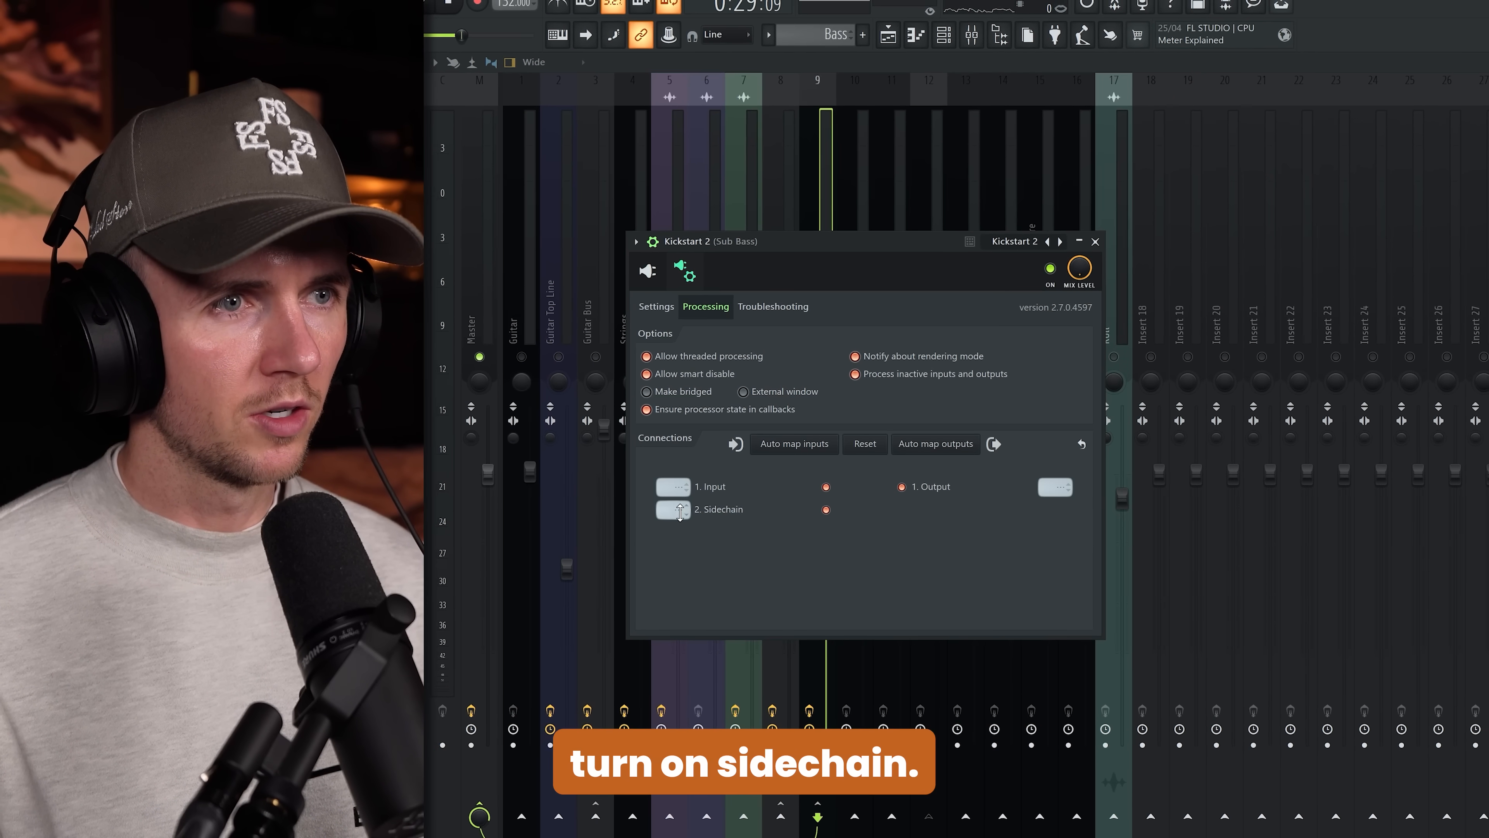
right_click(673, 509)
click(715, 532)
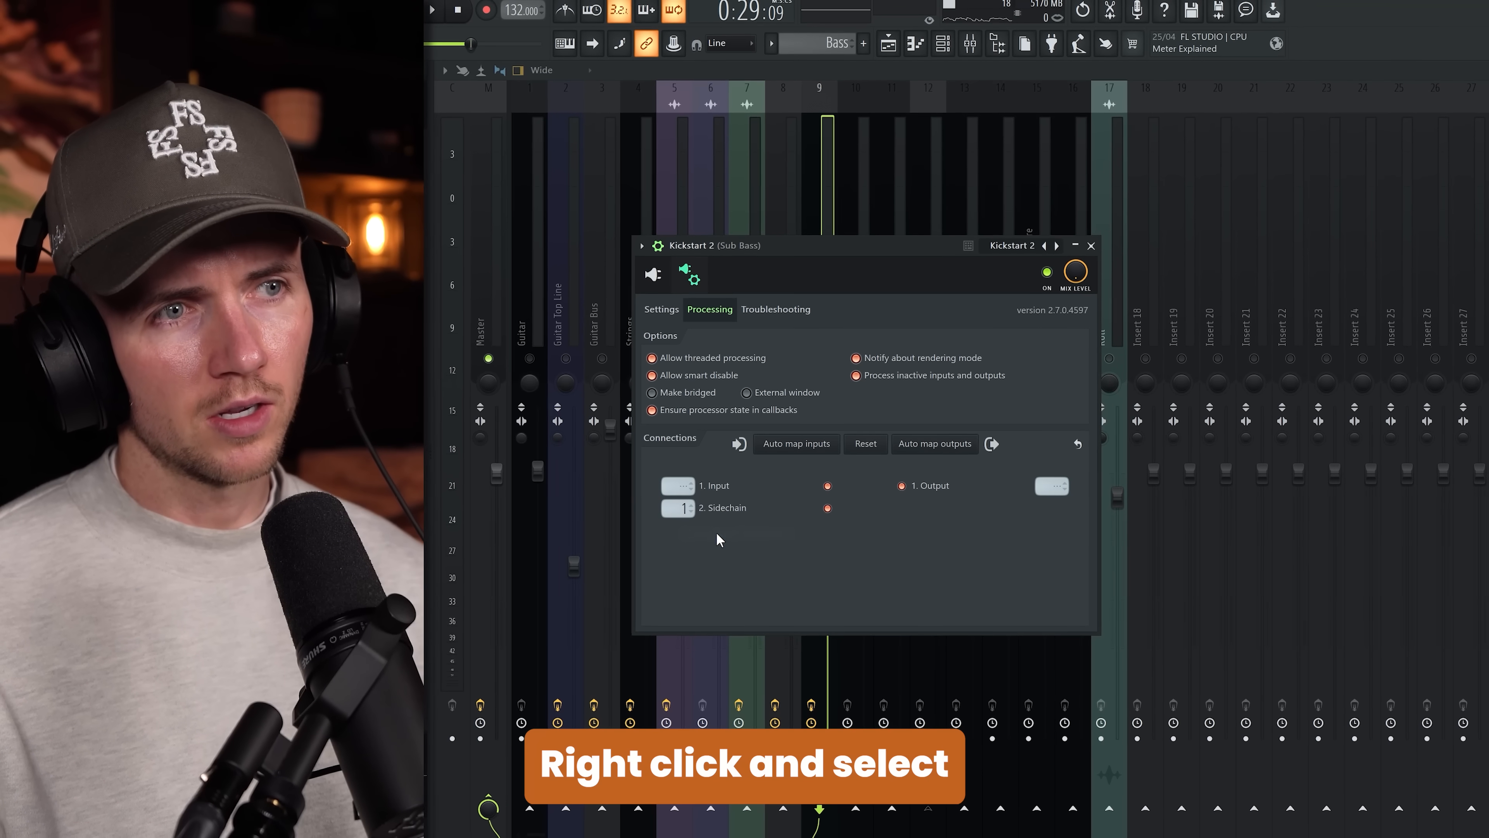
Choose the Classic Chain ducking curve in Kickstart 2 and enable Band mode with a slightly lowered frequency cutoff
click(652, 273)
click(869, 509)
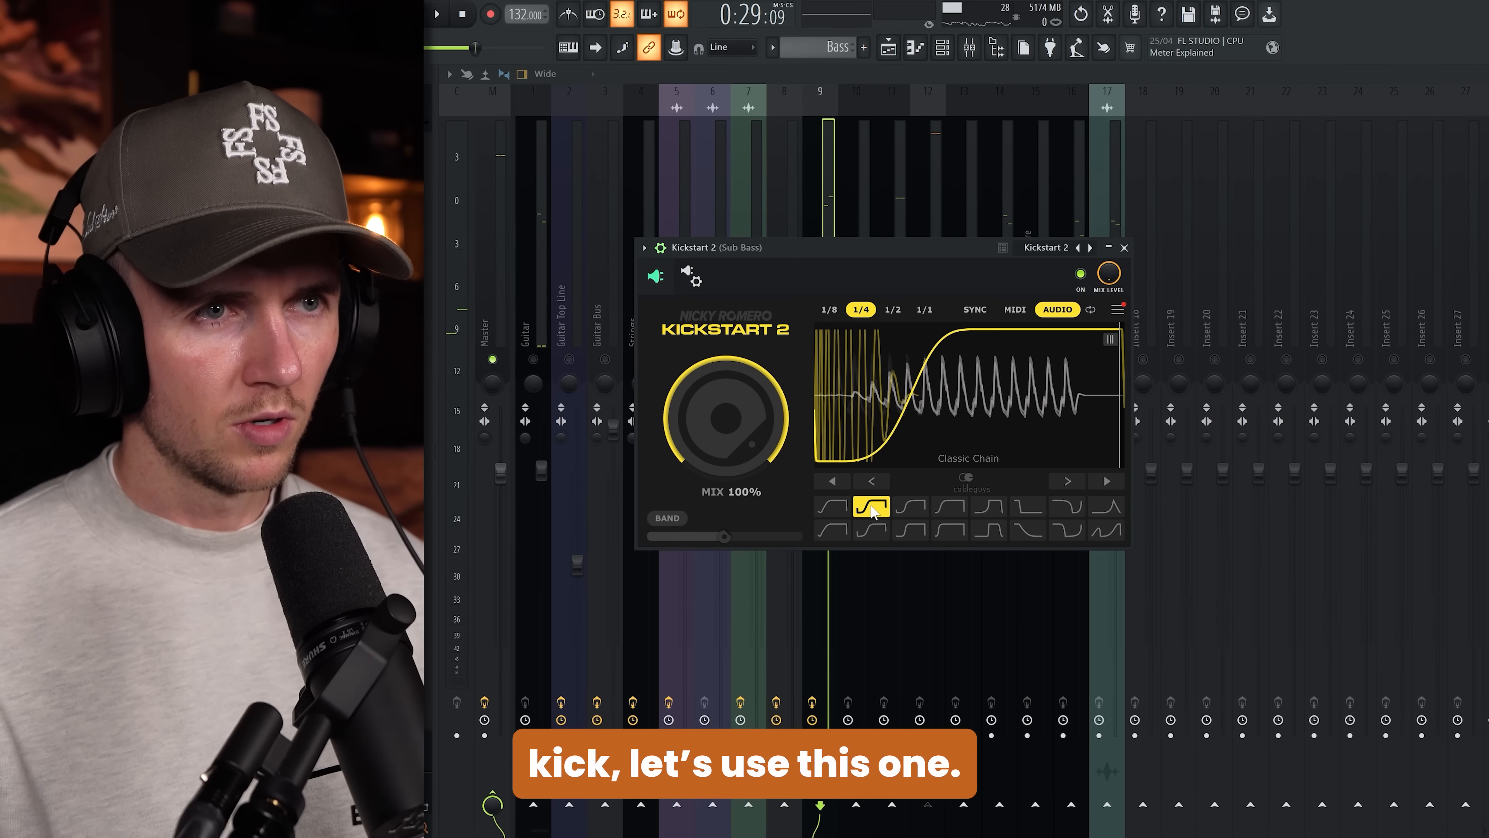
click(673, 518)
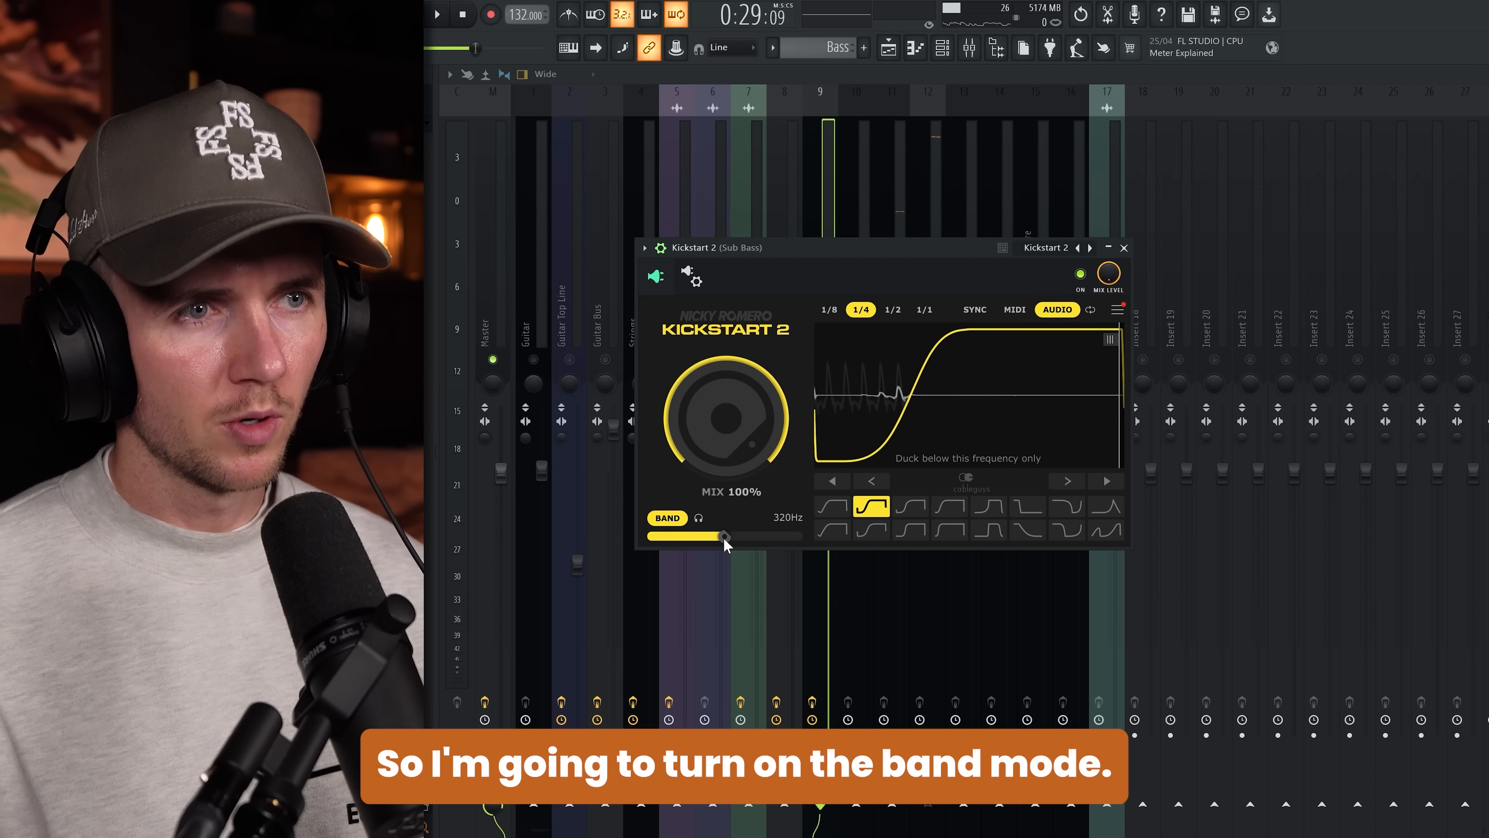
drag(725, 545, 714, 545)
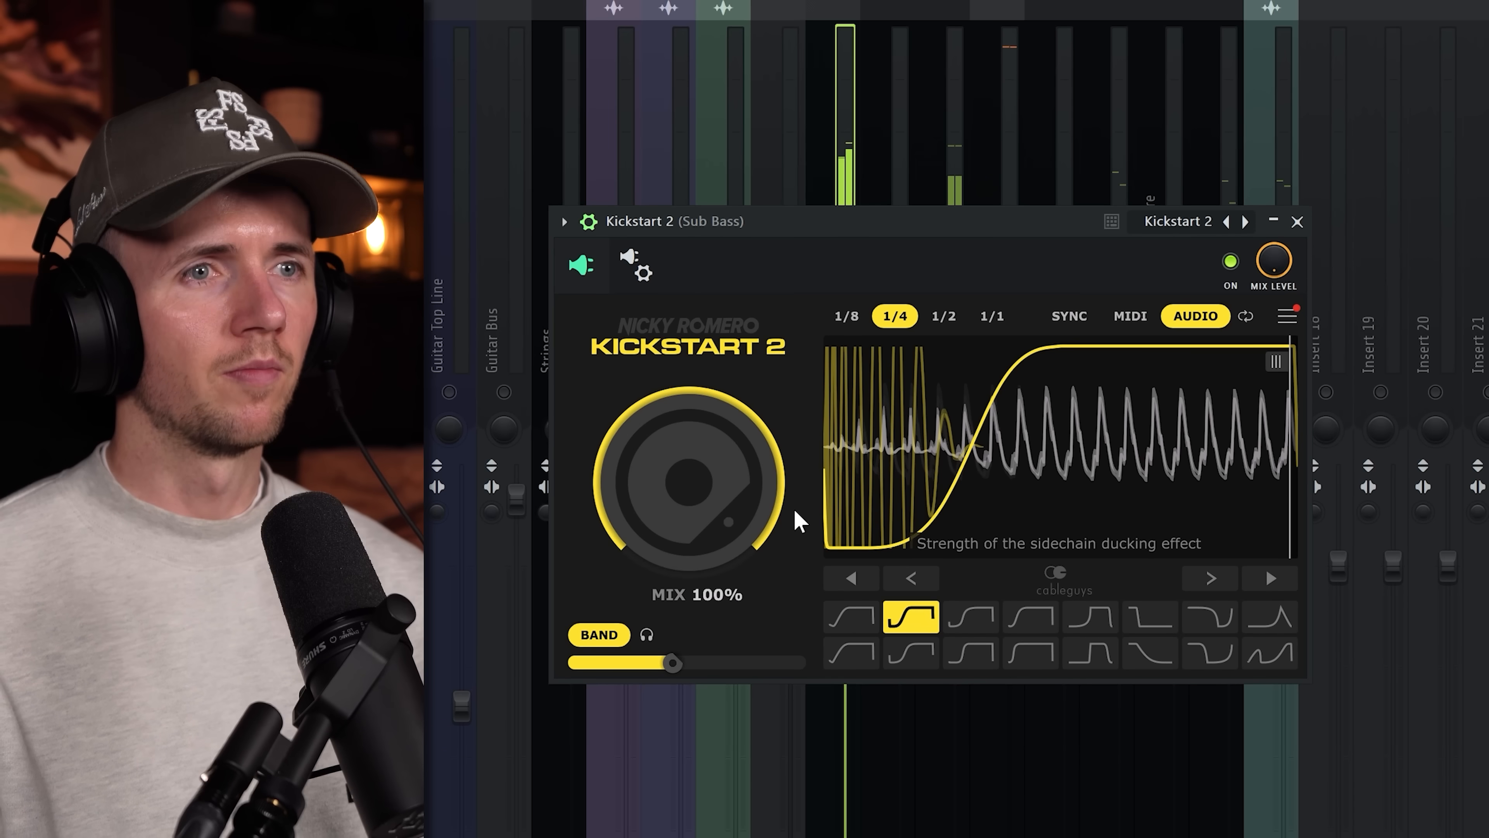
drag(735, 500, 750, 521)
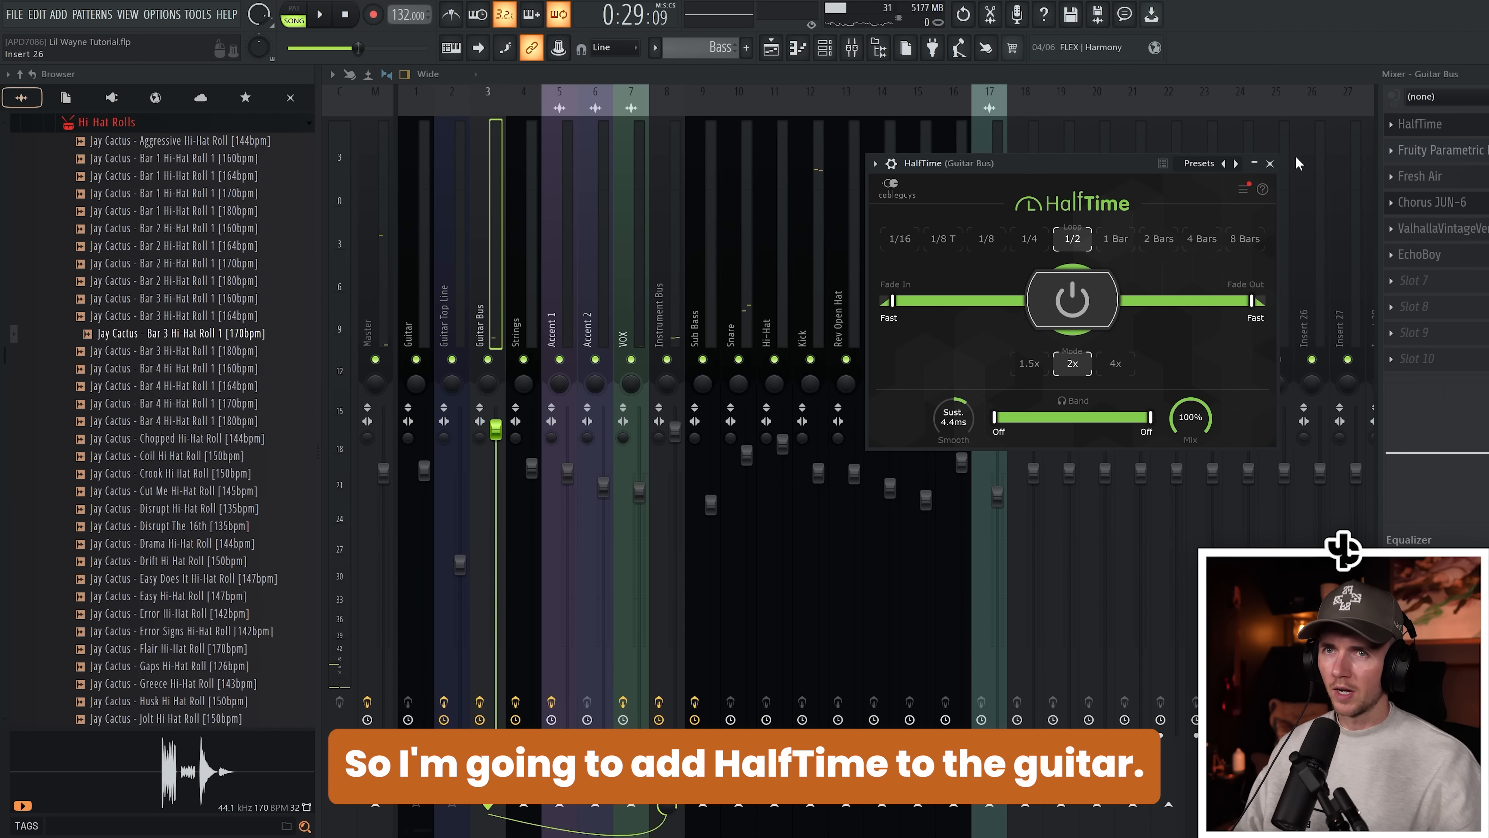
Add HalfTime to the Guitar Bus with a 1/2 loop and delete the Bass clips at bars 17 and 25 in the playlist
click(1254, 159)
click(771, 47)
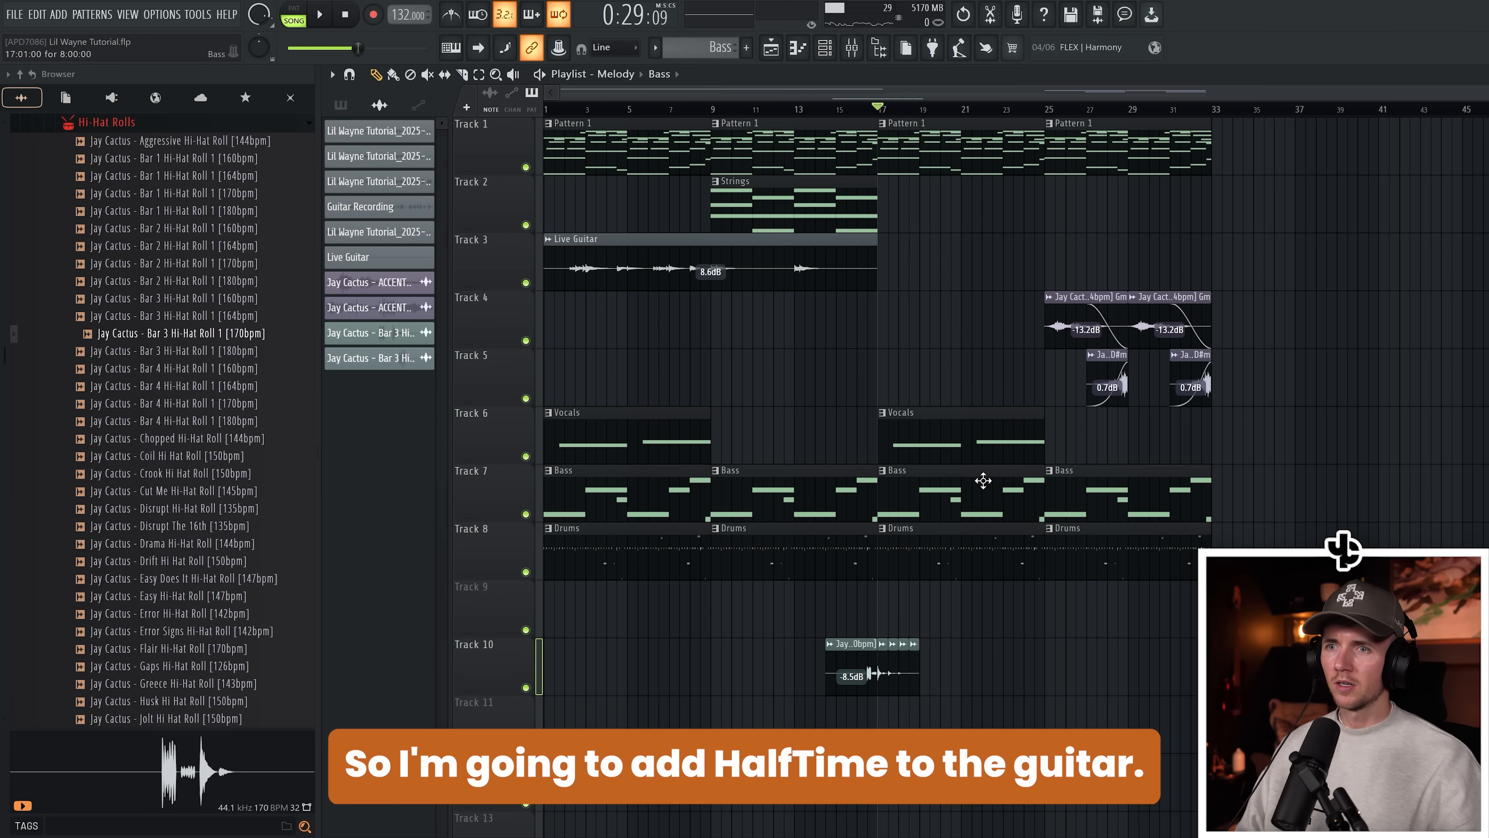
right_click(974, 498)
right_click(1102, 500)
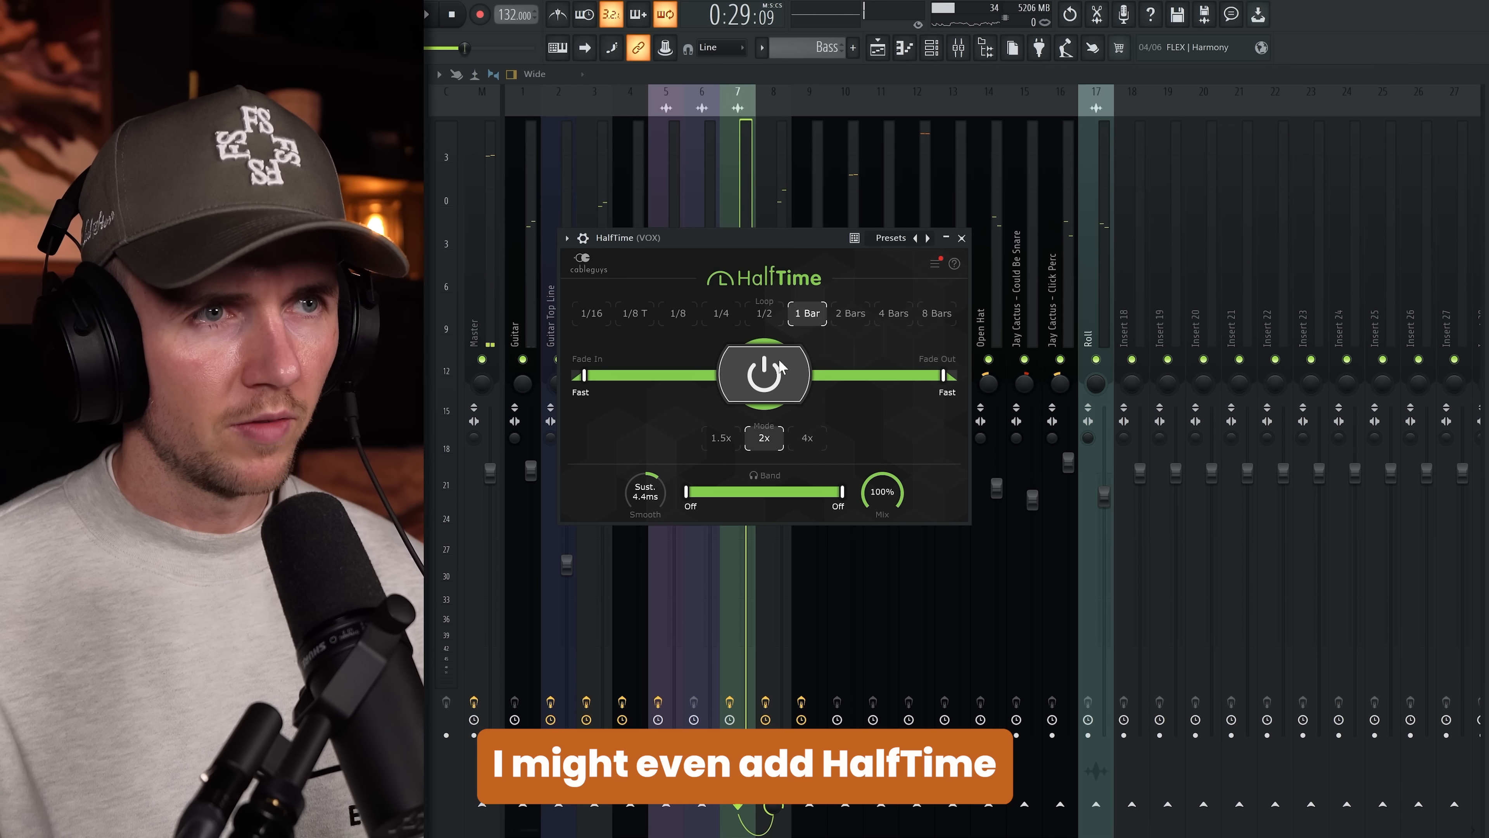
Add HalfTime to the VOX track with a 1 Bar loop at 2x and play the beat
click(962, 238)
key(space)
key(F9)
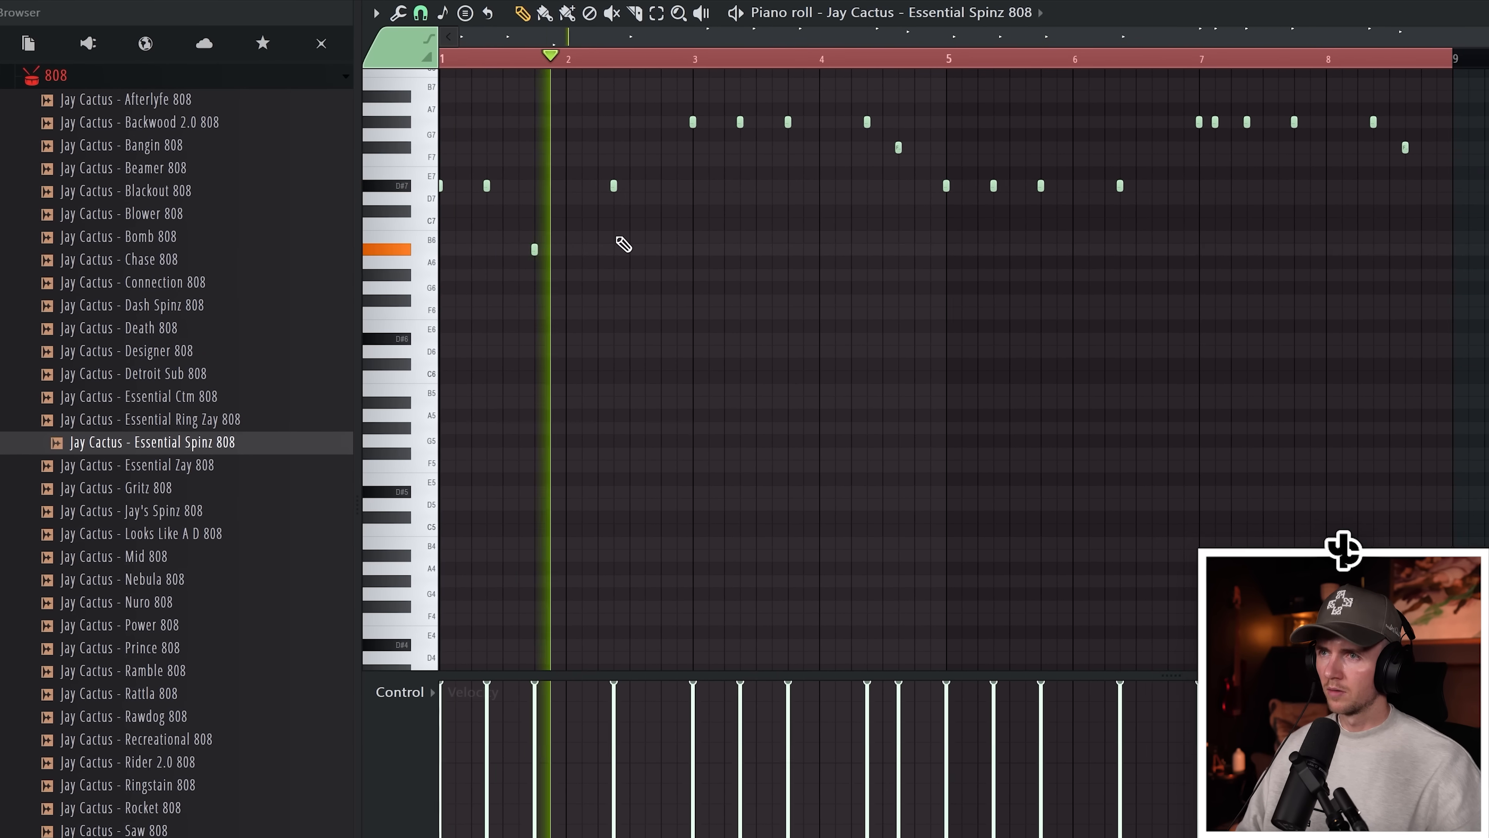
Lower the third 808 note of bar 5 to A#6 and add extra notes near the end of bar 8 for more bounce
scroll(813, 222, up, 3)
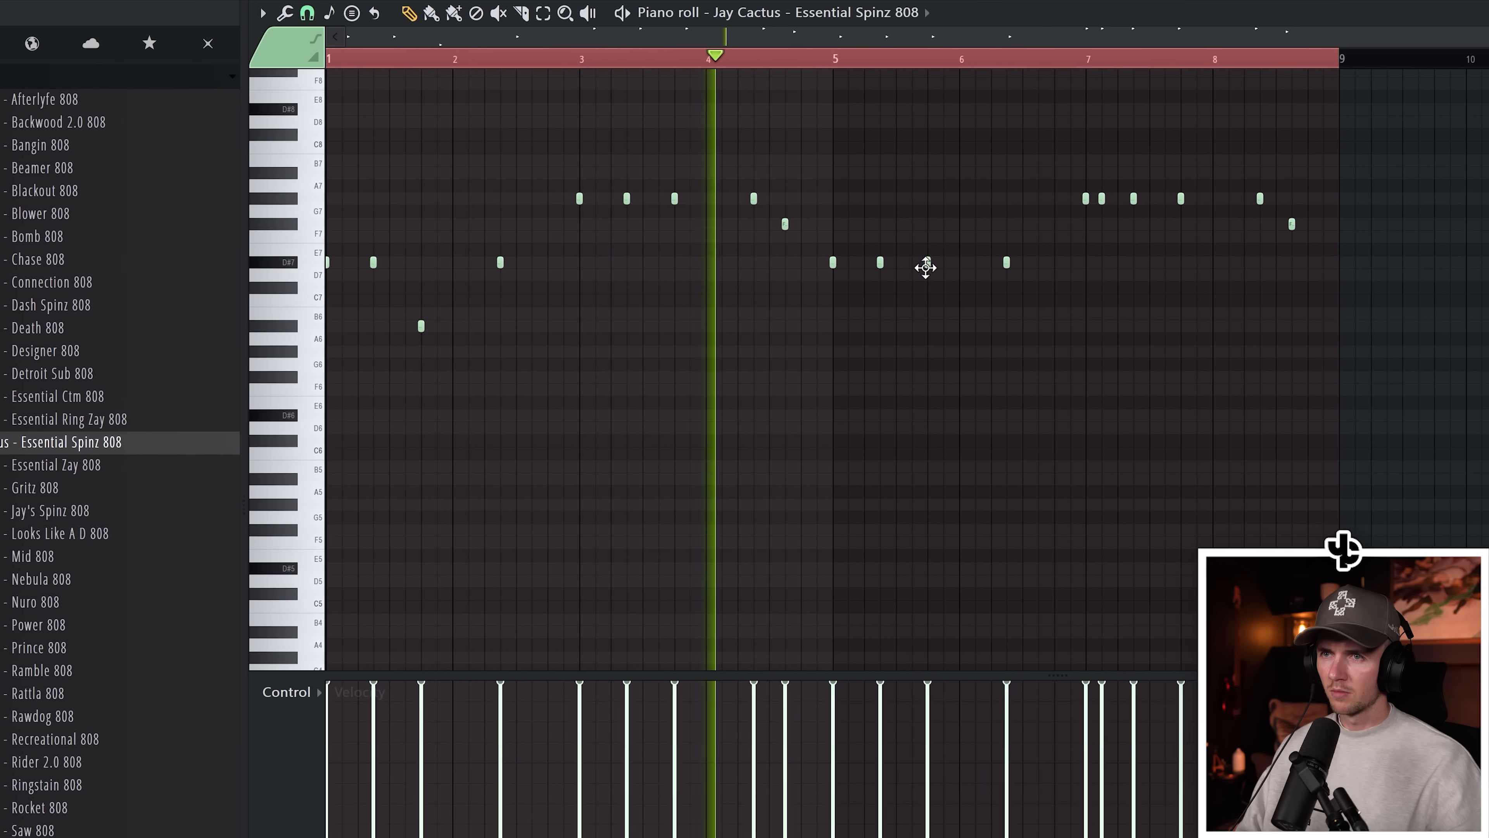
mouse_move(955, 262)
mouse_down()
mouse_move(954, 321)
mouse_move(895, 333)
mouse_up()
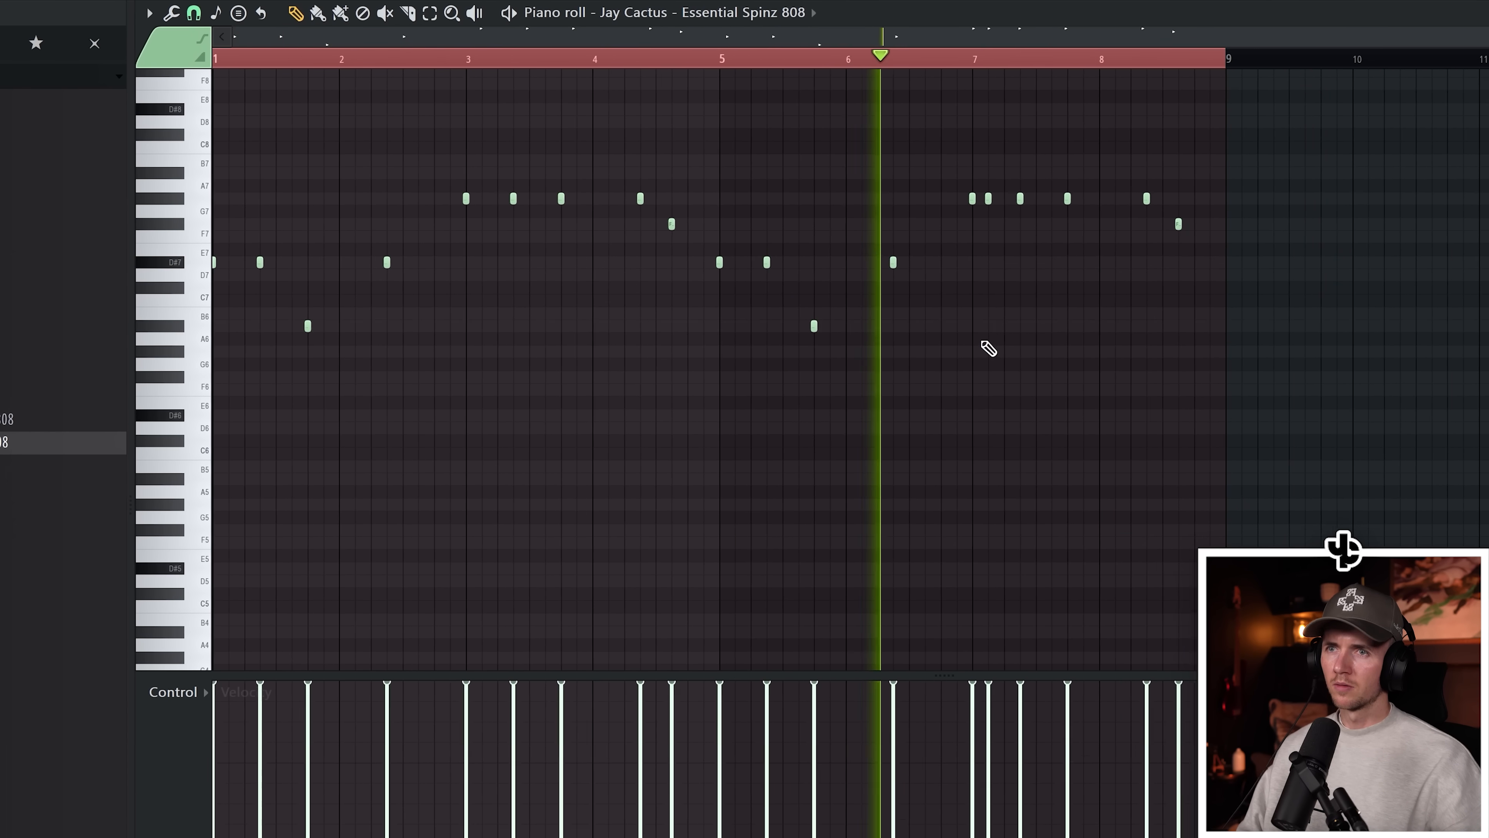
scroll(967, 328, up, 2)
scroll(1030, 236, up, 2)
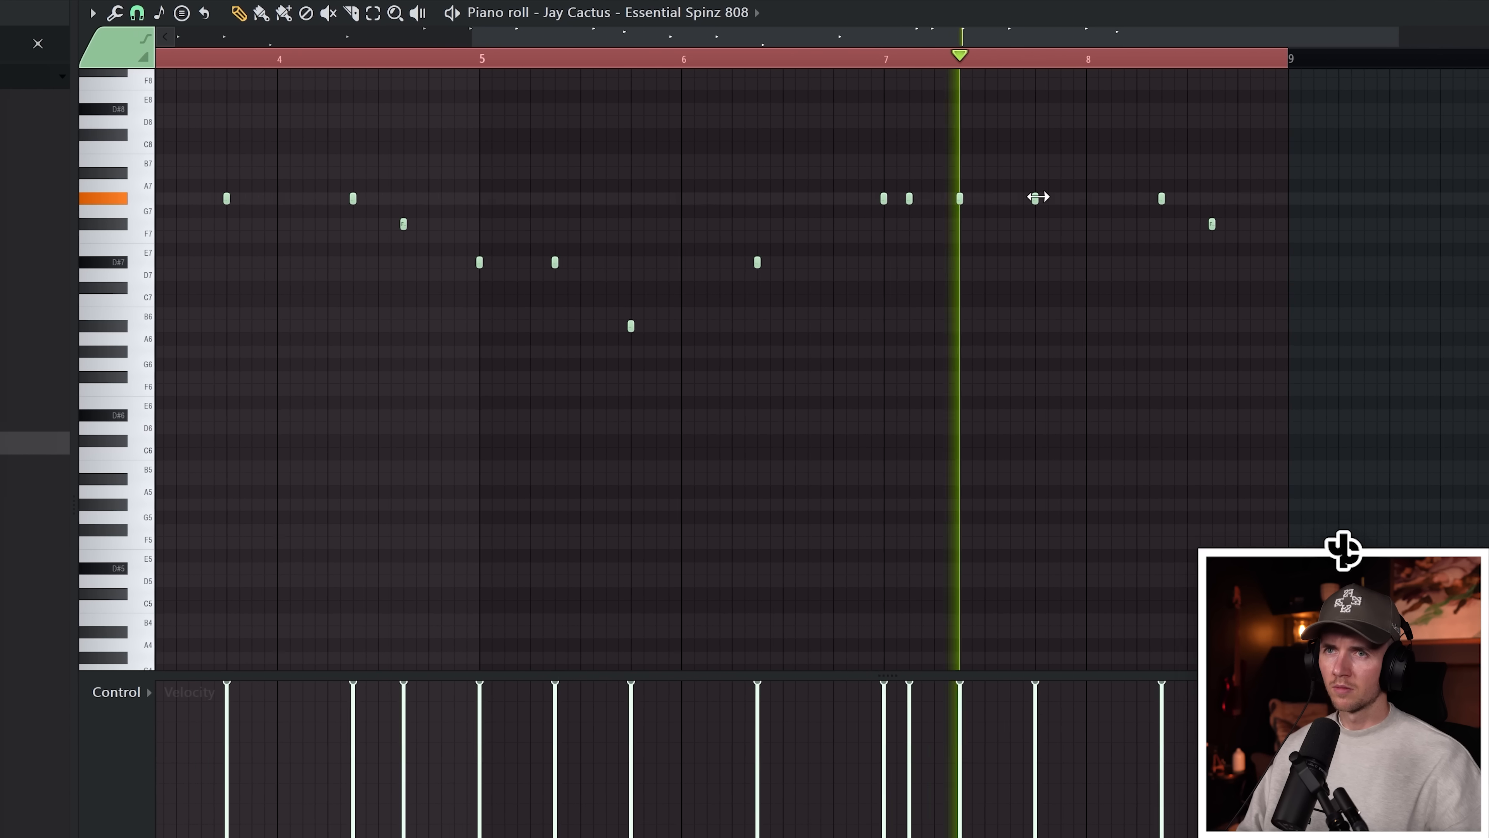
scroll(1020, 299, down, 2)
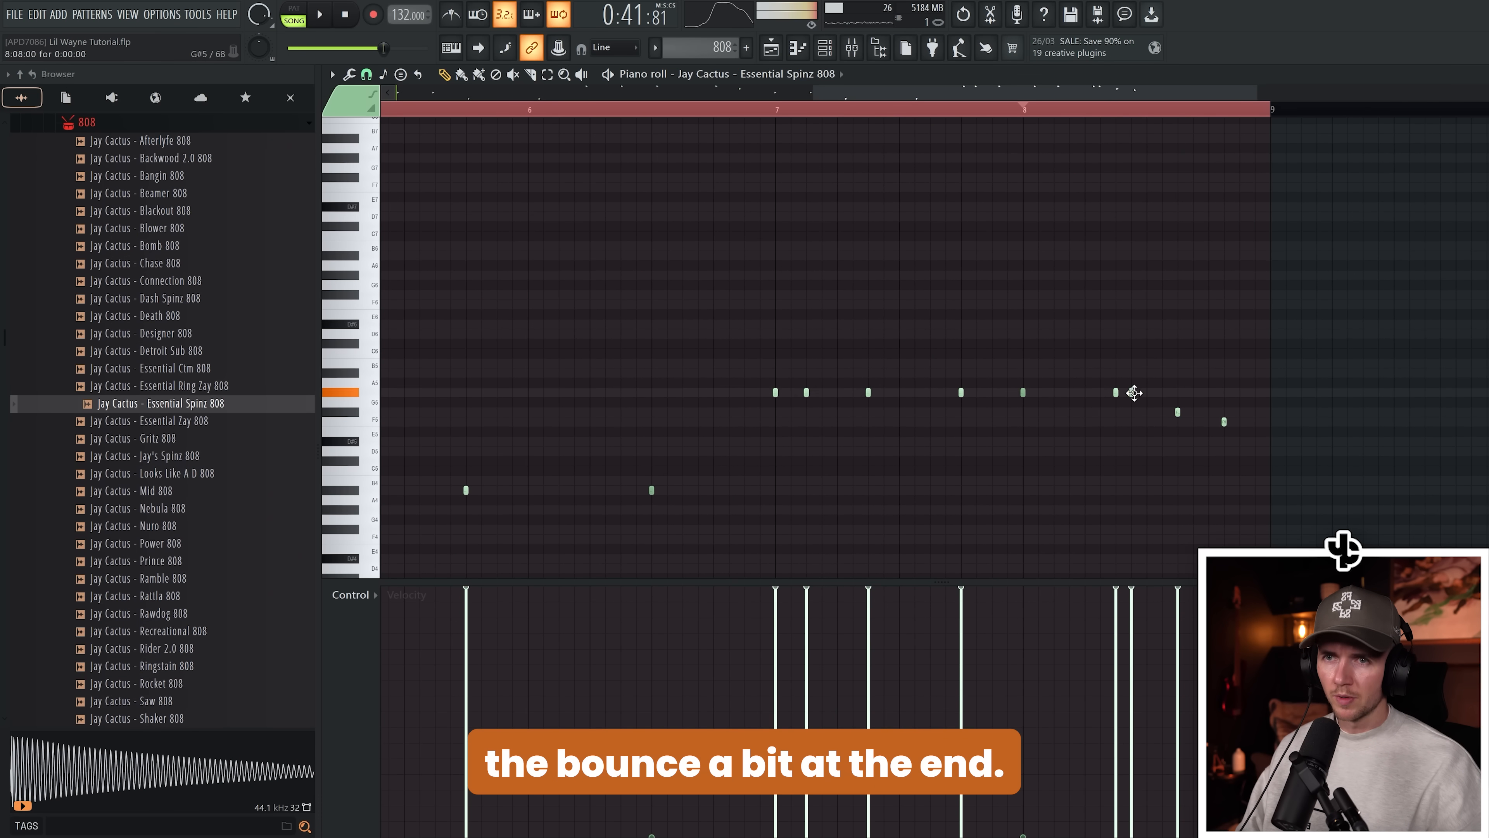
click(1146, 391)
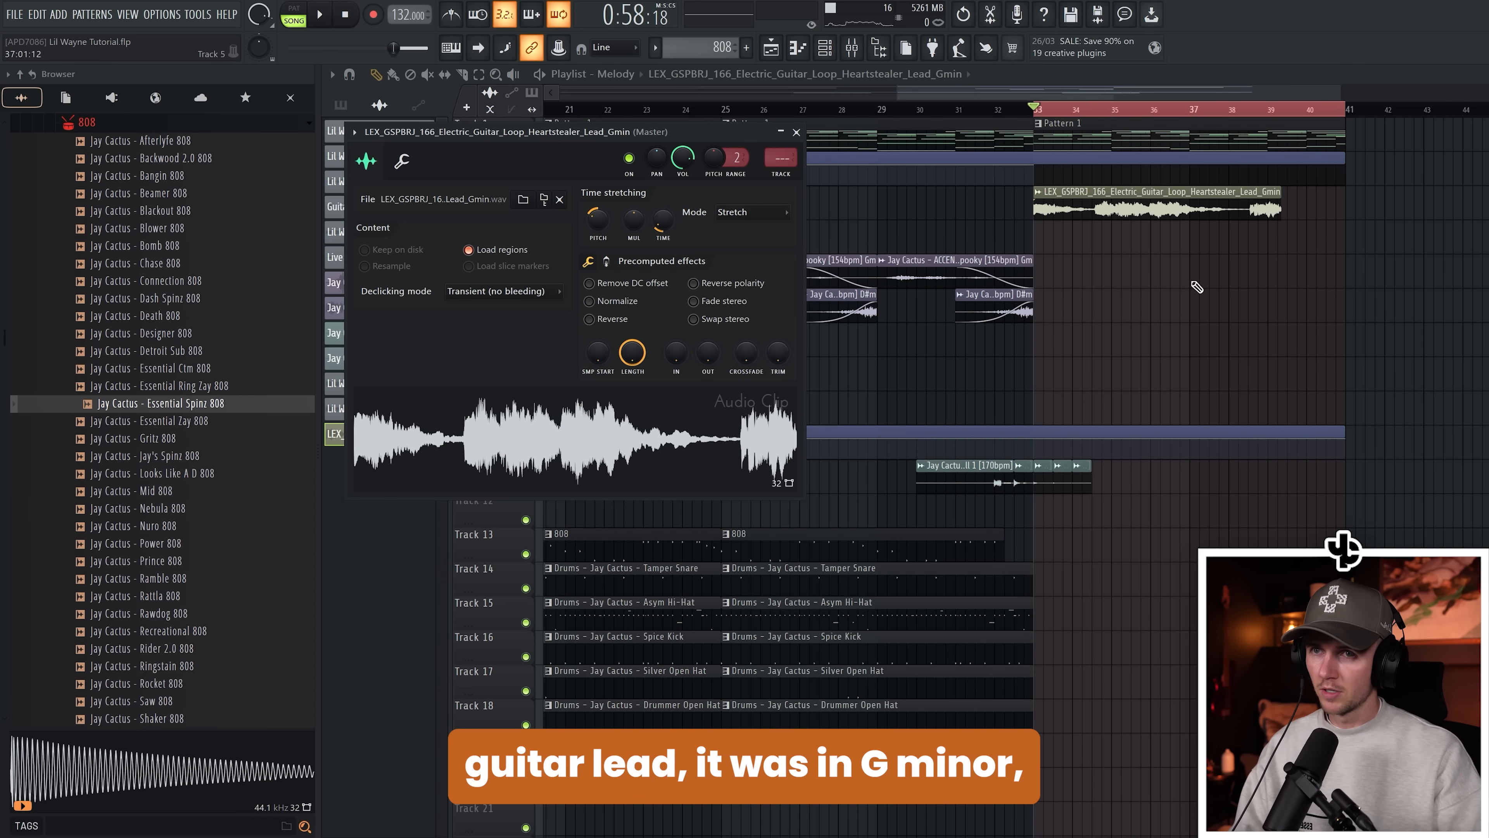
Fit the Heartstealer electric guitar lead clip at bar 33 to the project tempo using 166 BPM as its source tempo
key(Escape)
click(1046, 191)
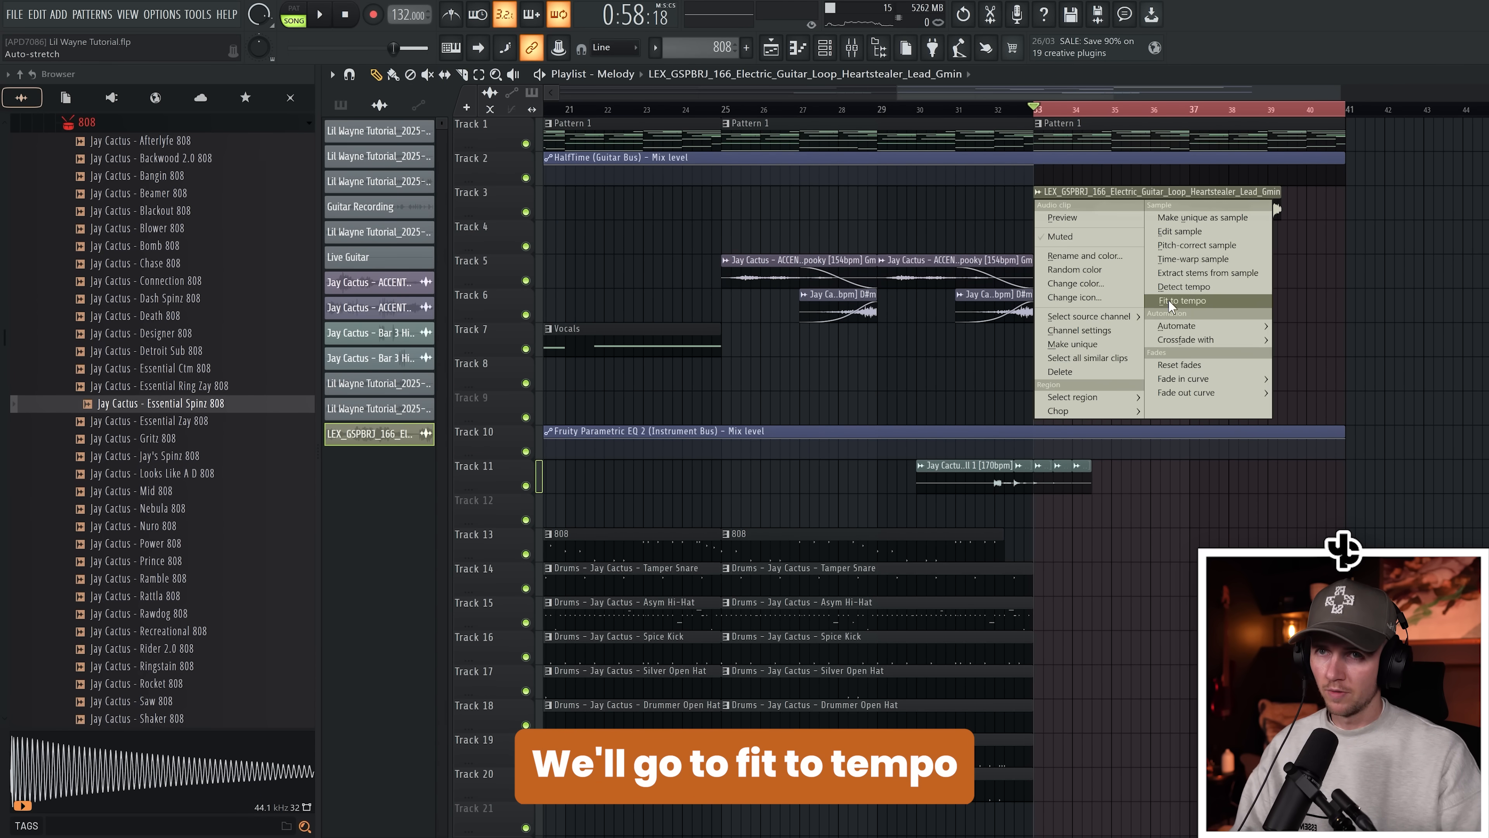
click(1169, 302)
click(803, 594)
text(166)
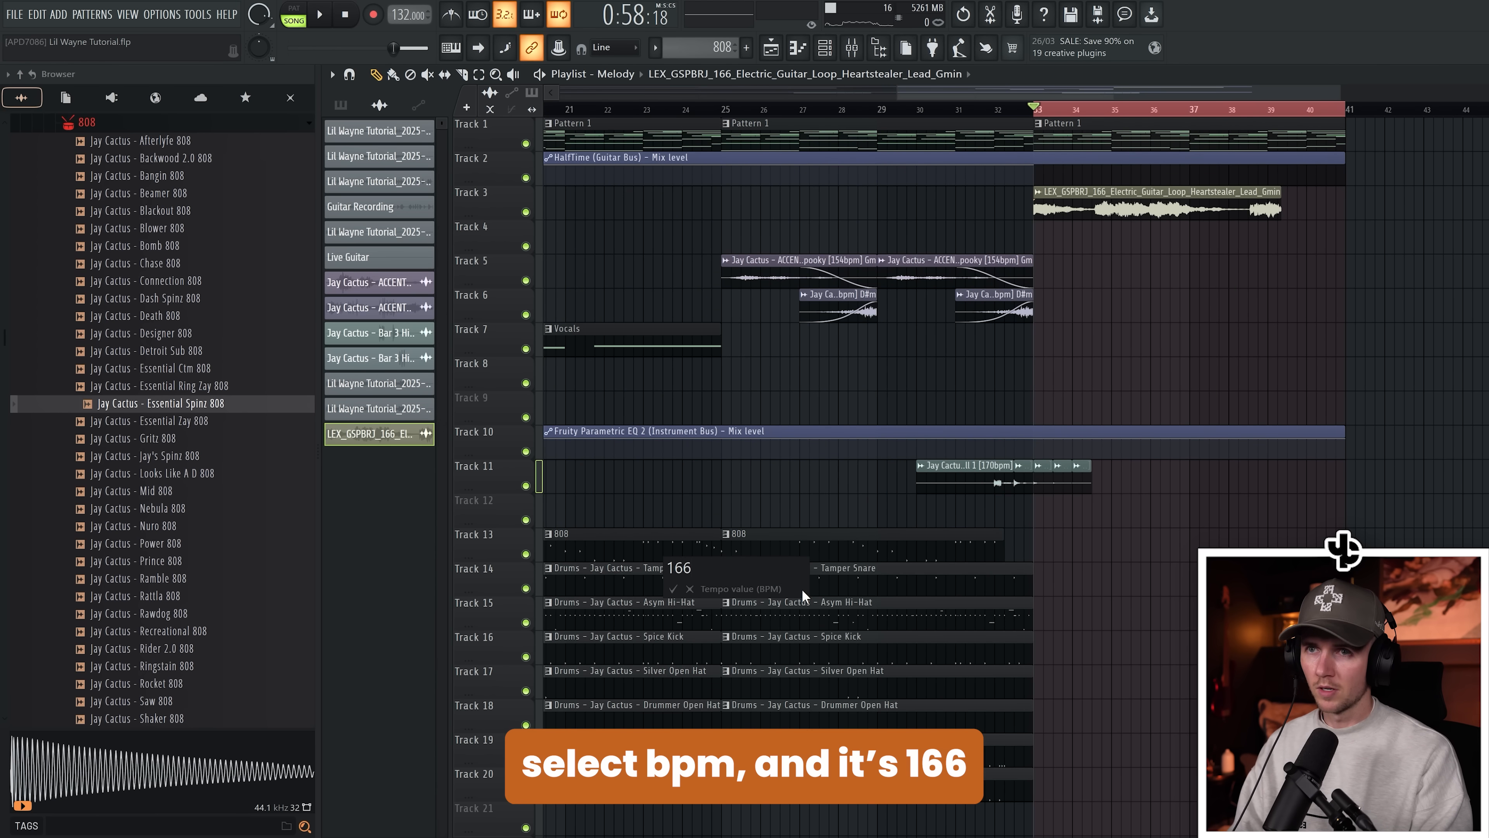
key(Return)
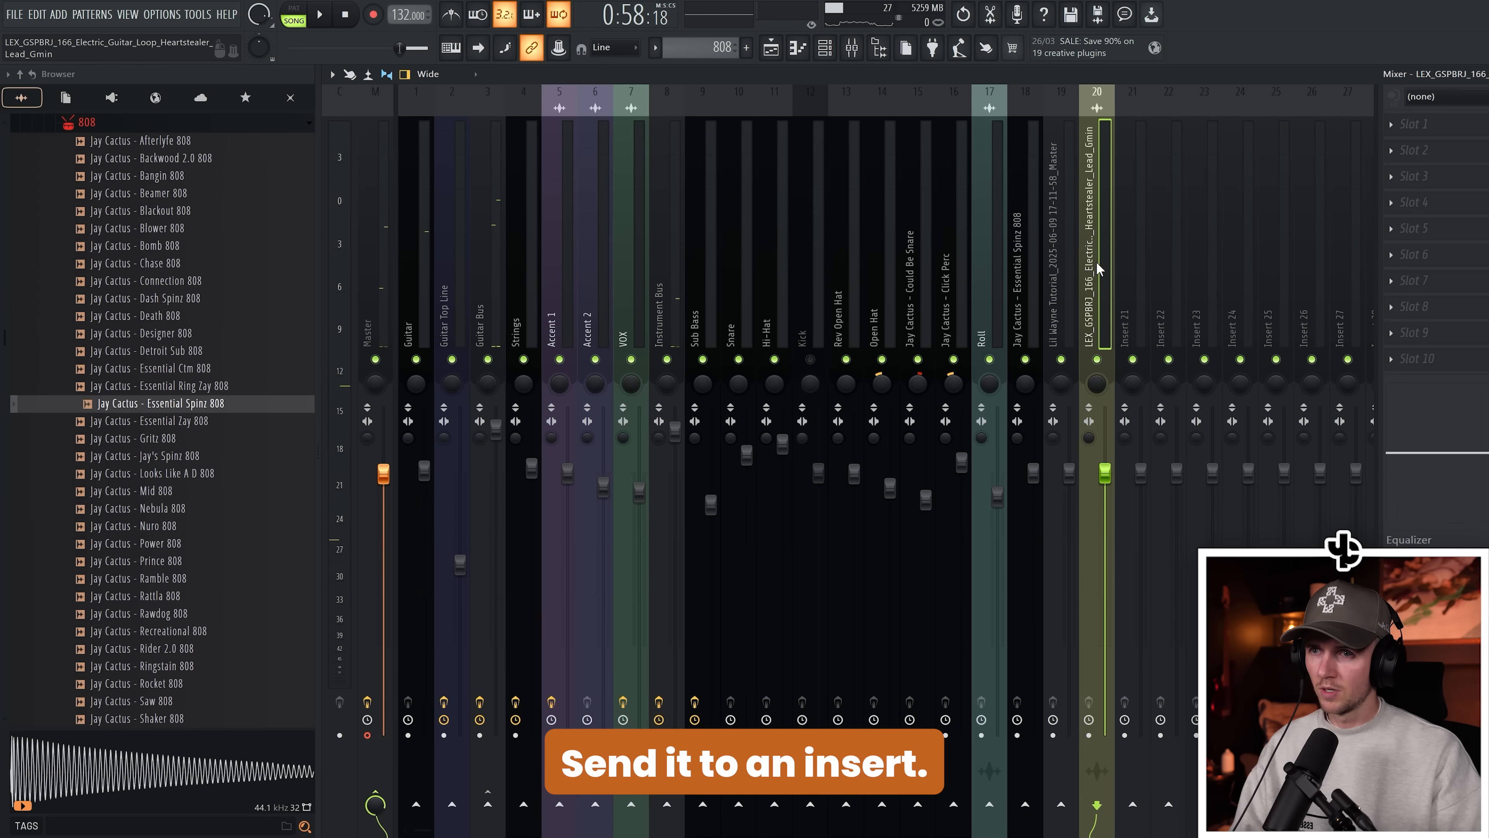
Lower the guitar lead's mixer track and copy a track preset for its effects, auditioning the lead from bar 33
right_click(1098, 269)
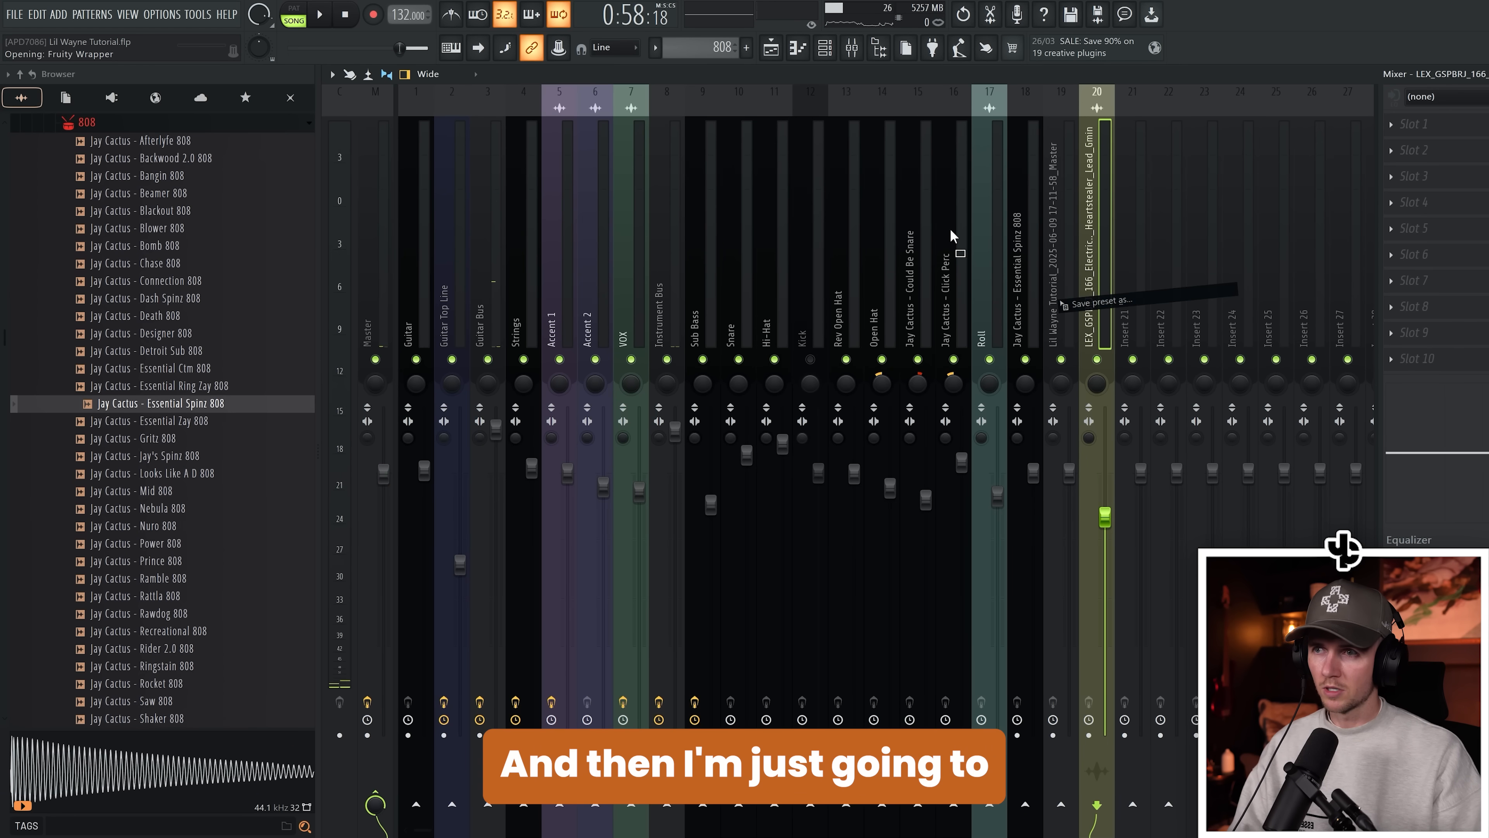
drag(951, 235, 509, 280)
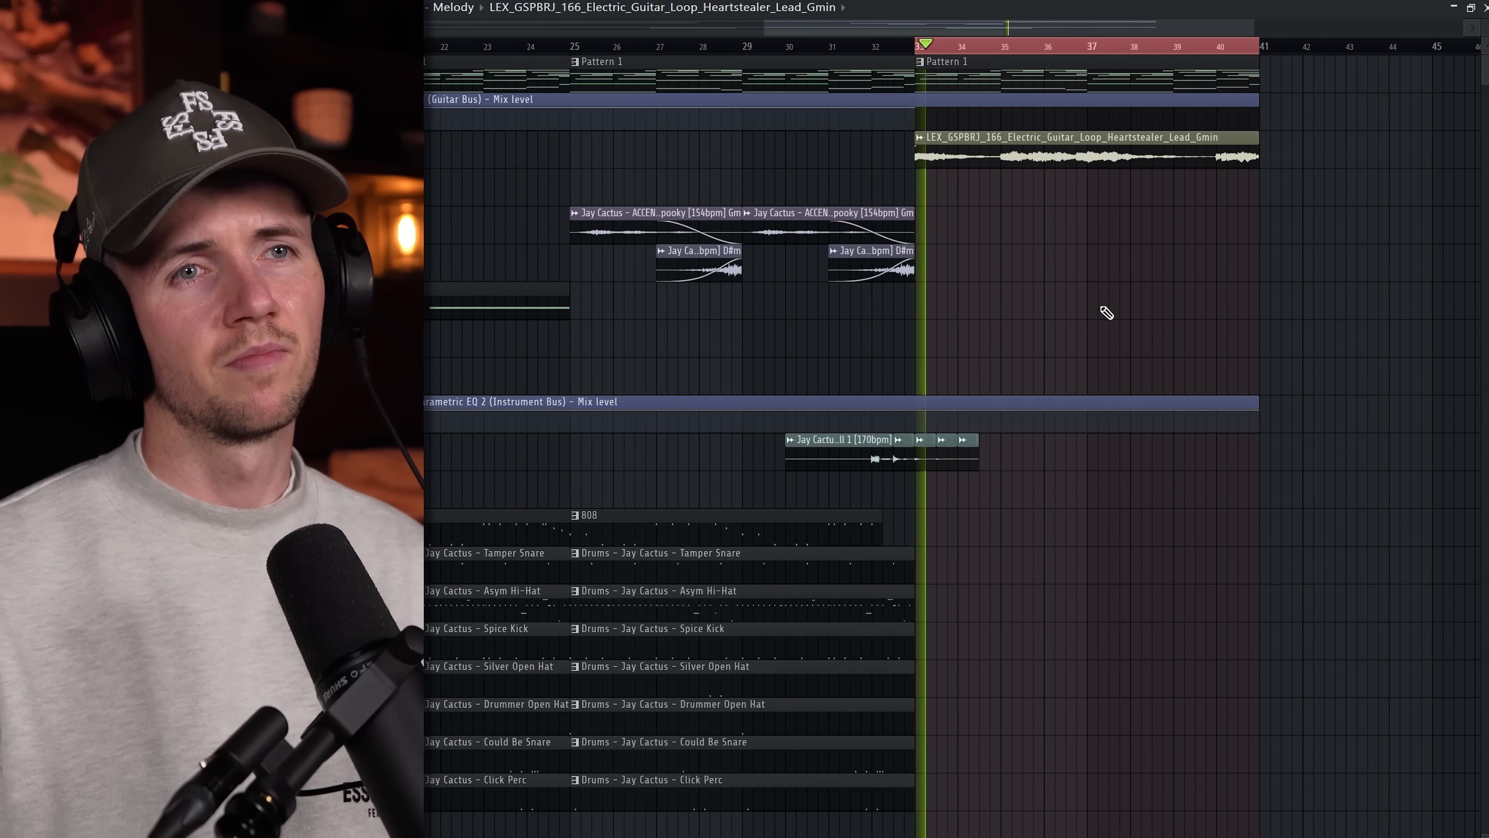
scroll(1106, 312, down, 3)
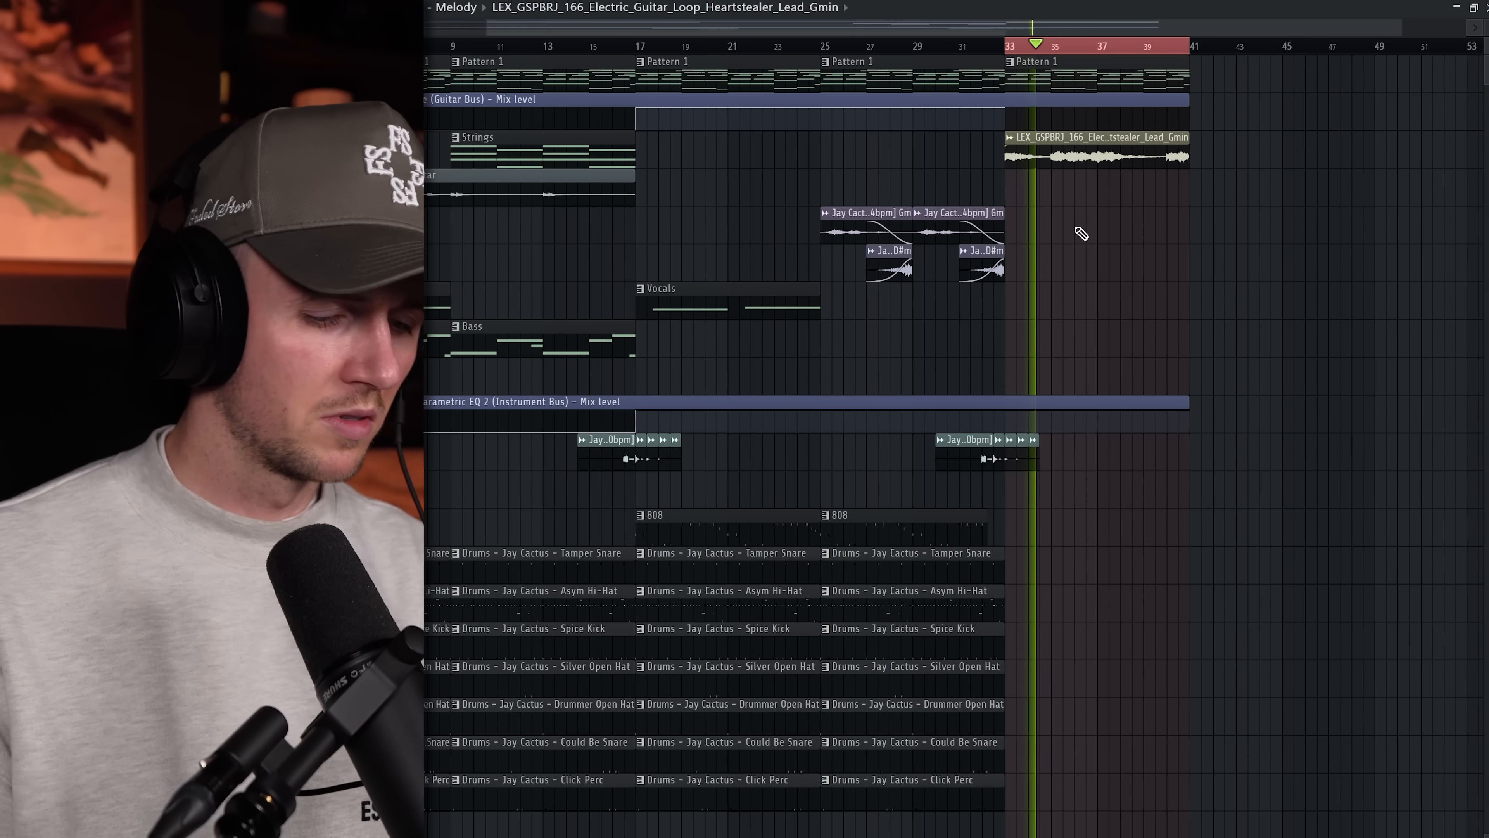
scroll(1083, 238, down, 1)
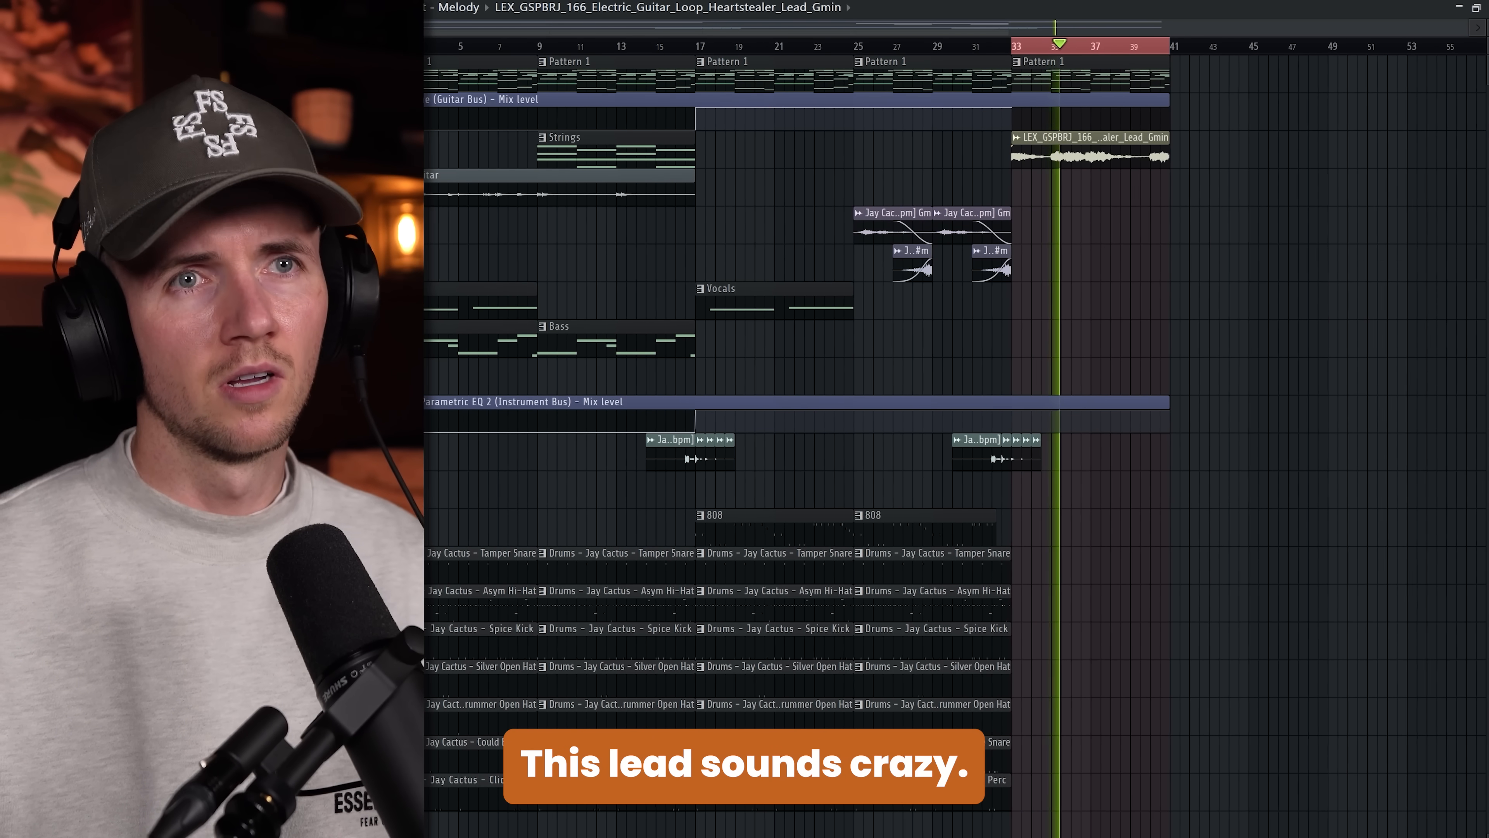
scroll(1096, 170, down, 1)
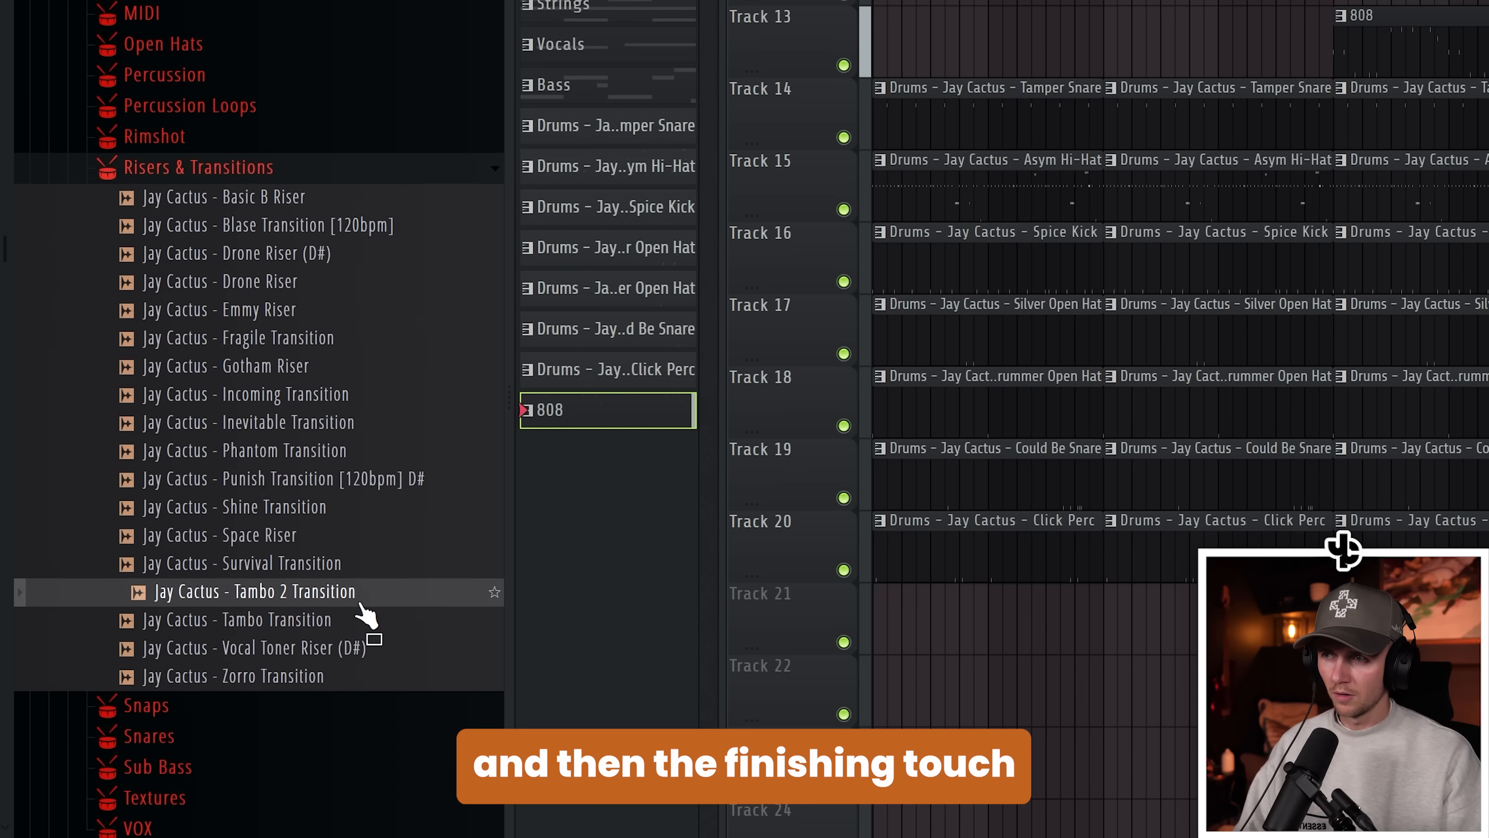
Place the Tambo 2 Transition sample just before bar 33 on Track 21 and lower its clip volume to -5.8 dB
drag(367, 613, 854, 756)
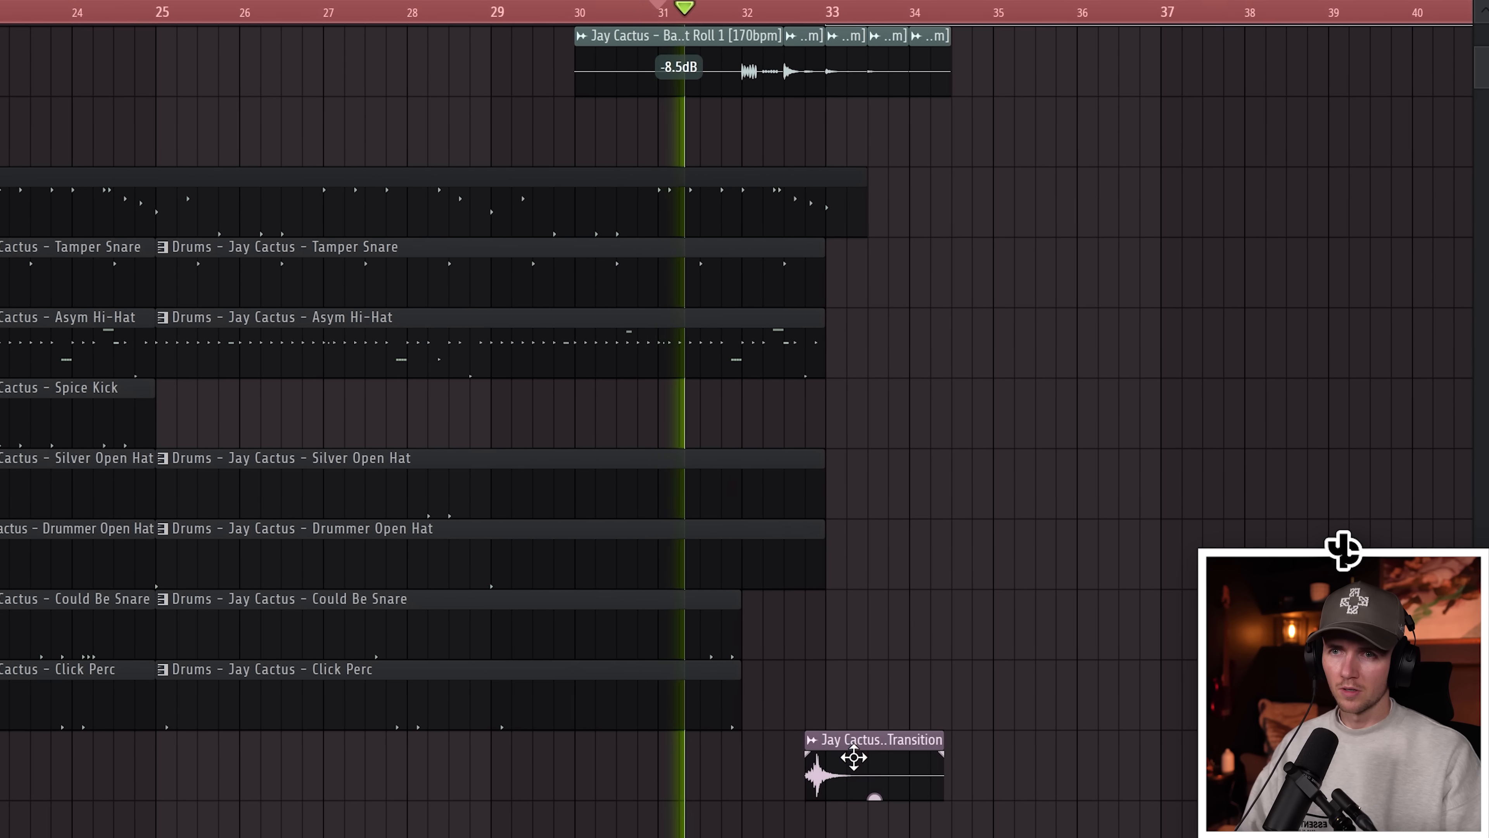
scroll(858, 761, up, 4)
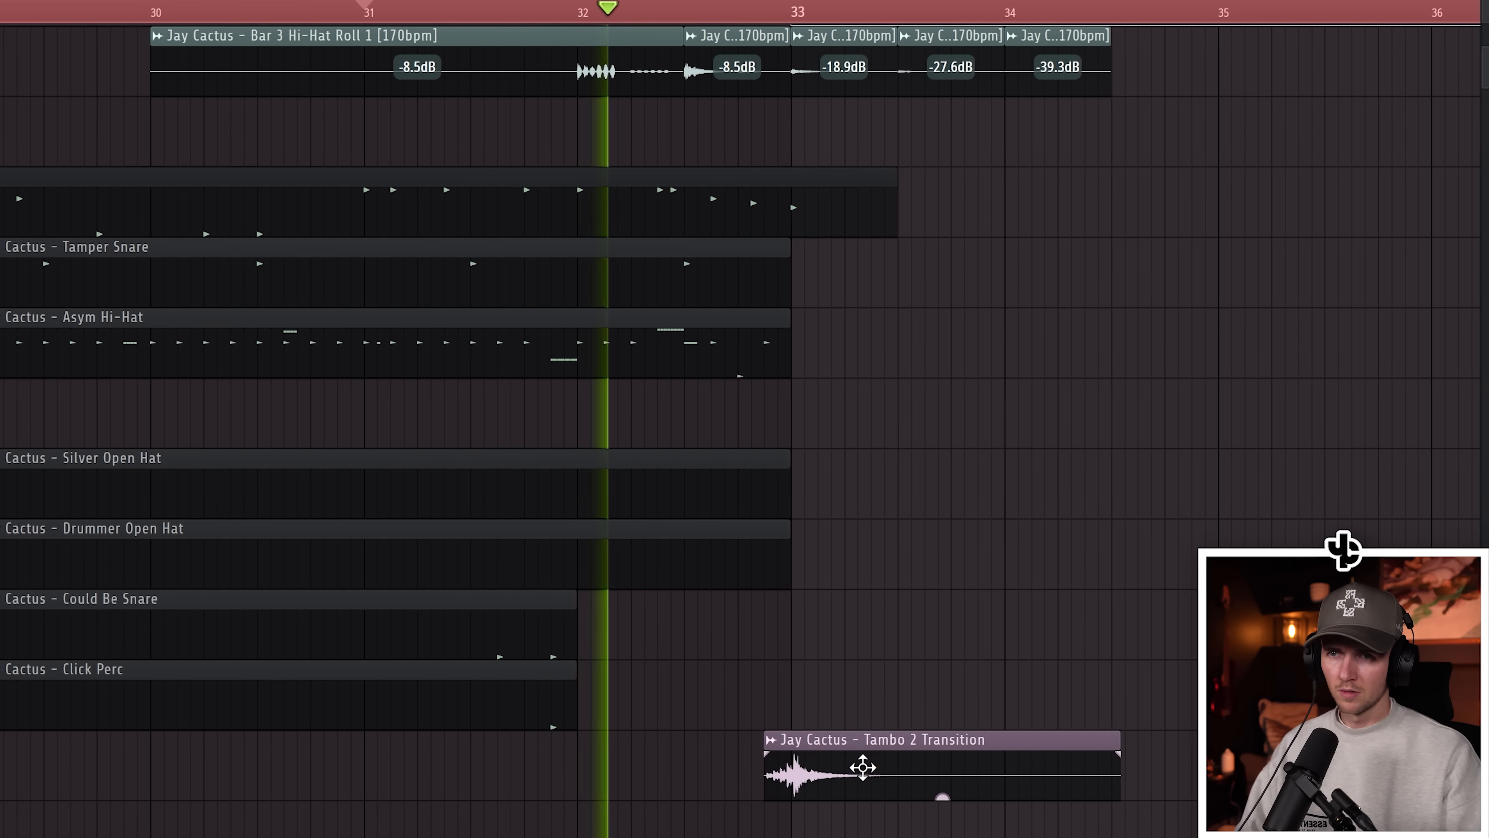
drag(945, 796, 945, 818)
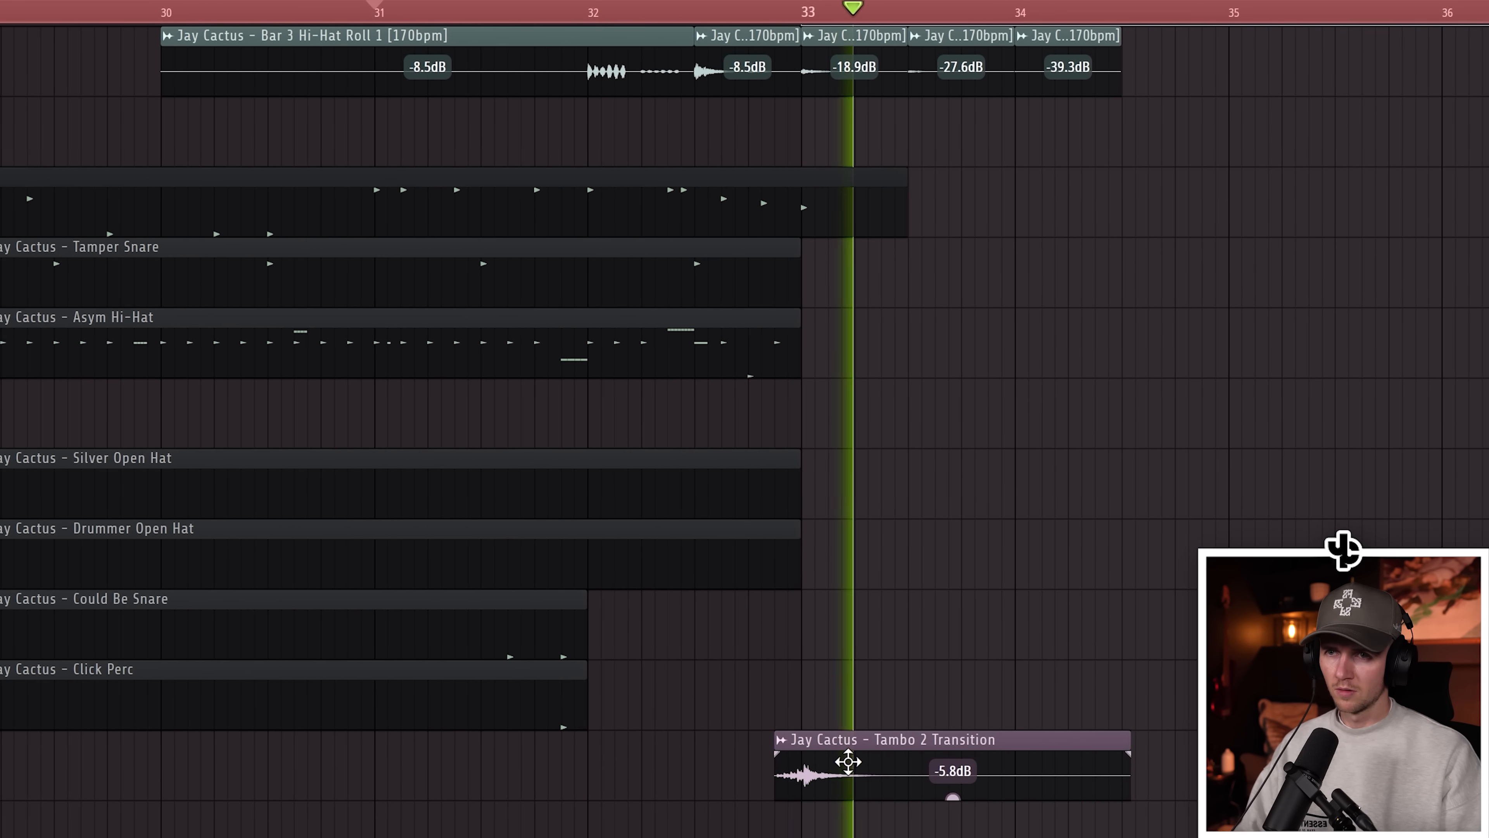
scroll(851, 762, down, 4)
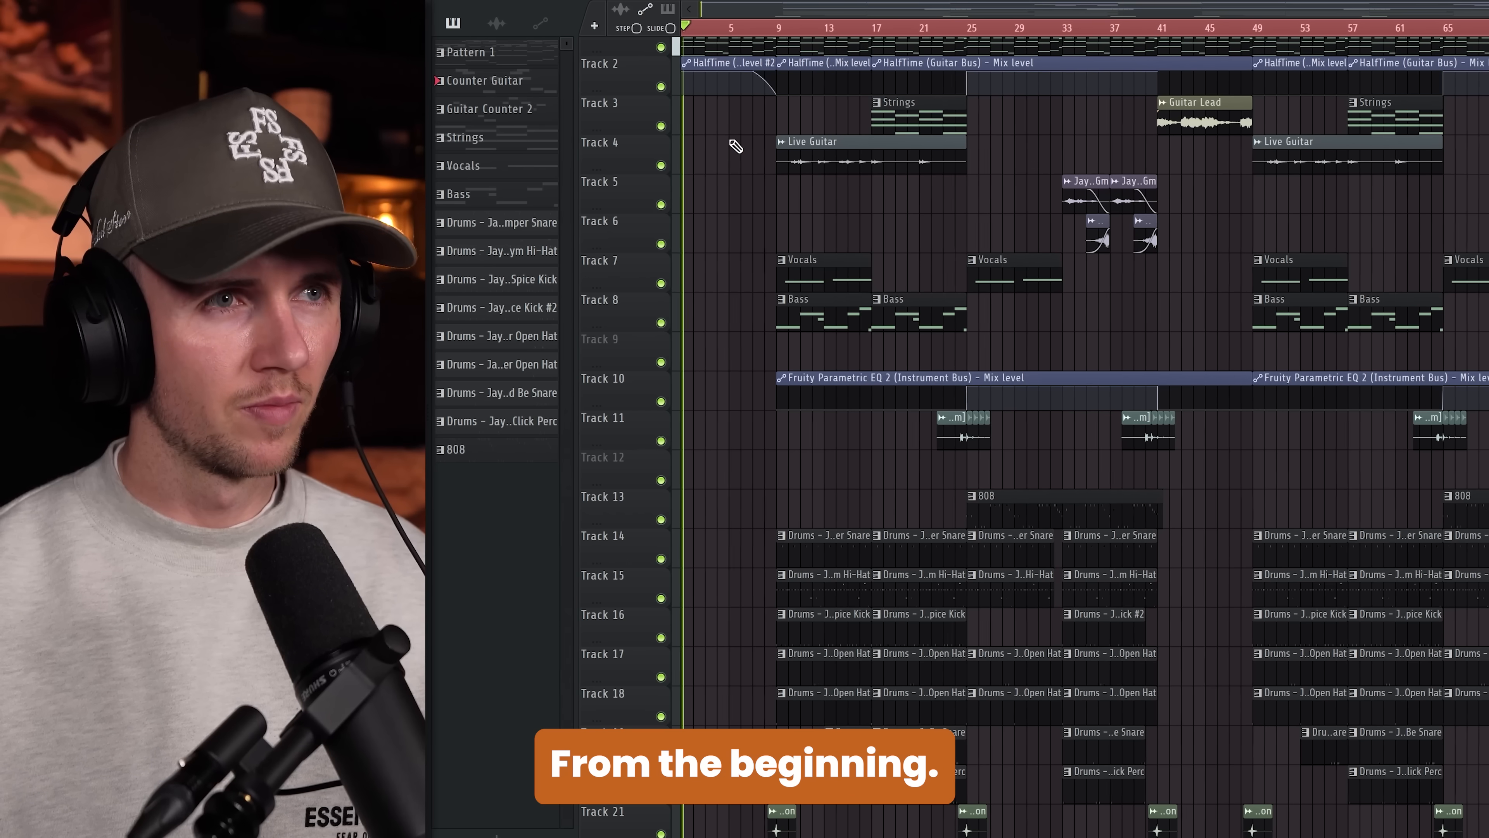
Play the full arrangement from the beginning and examine how the clips are layered in each section up to the bridge at bar 41
scroll(735, 146, up, 1)
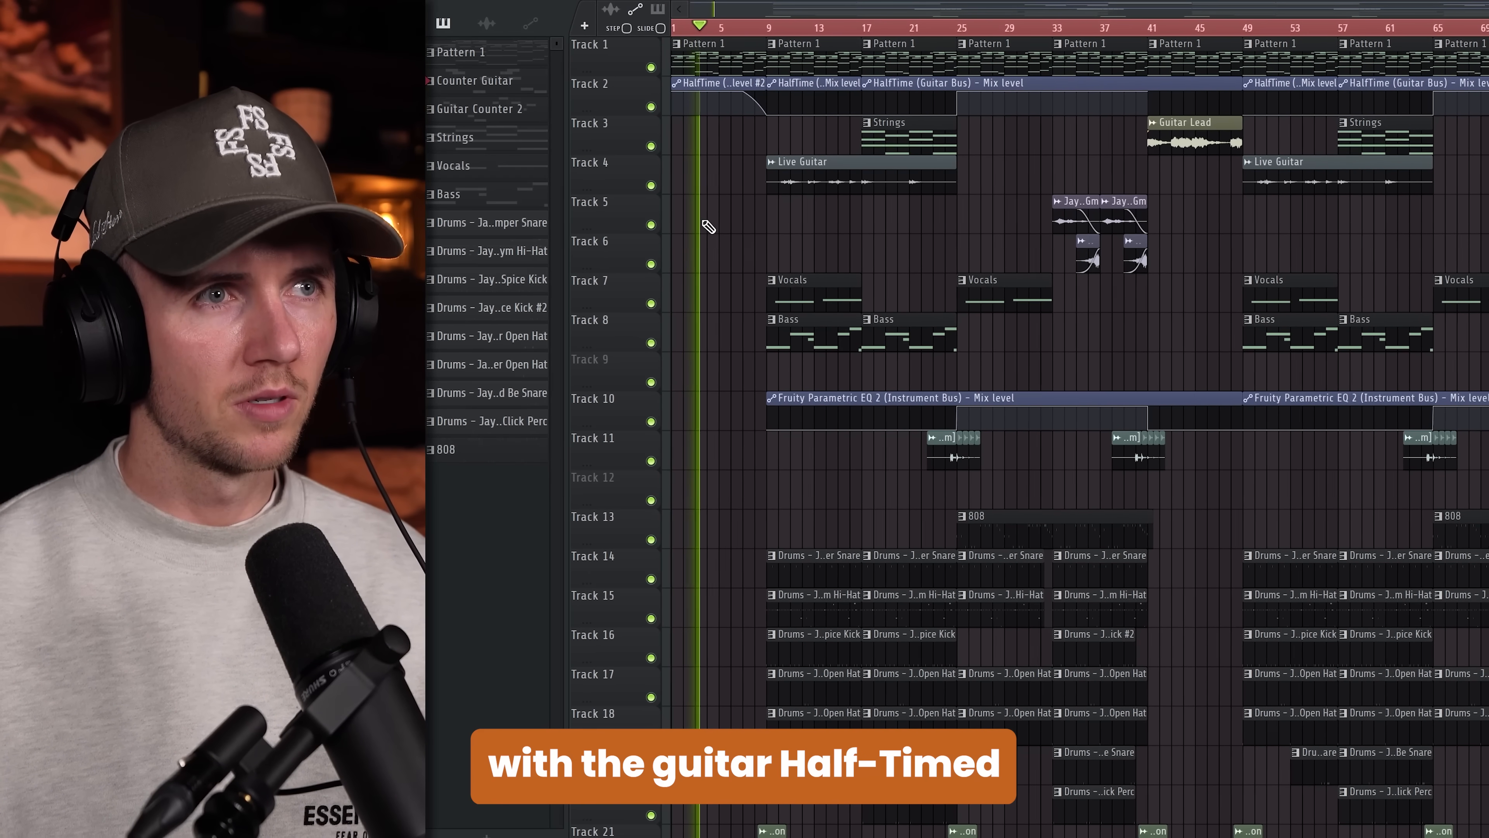
scroll(714, 190, up, 3)
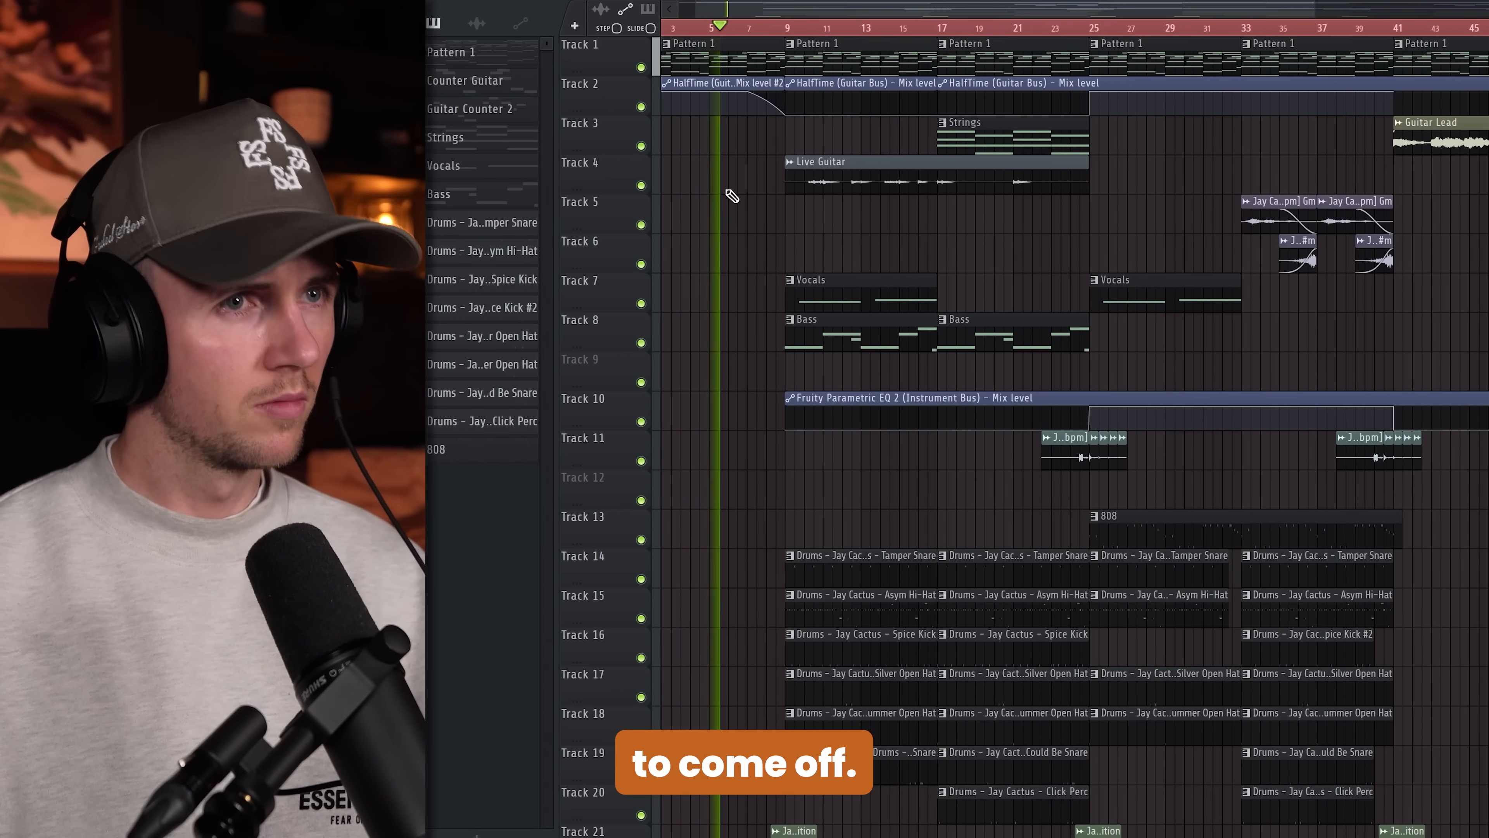
scroll(694, 305, down, 2)
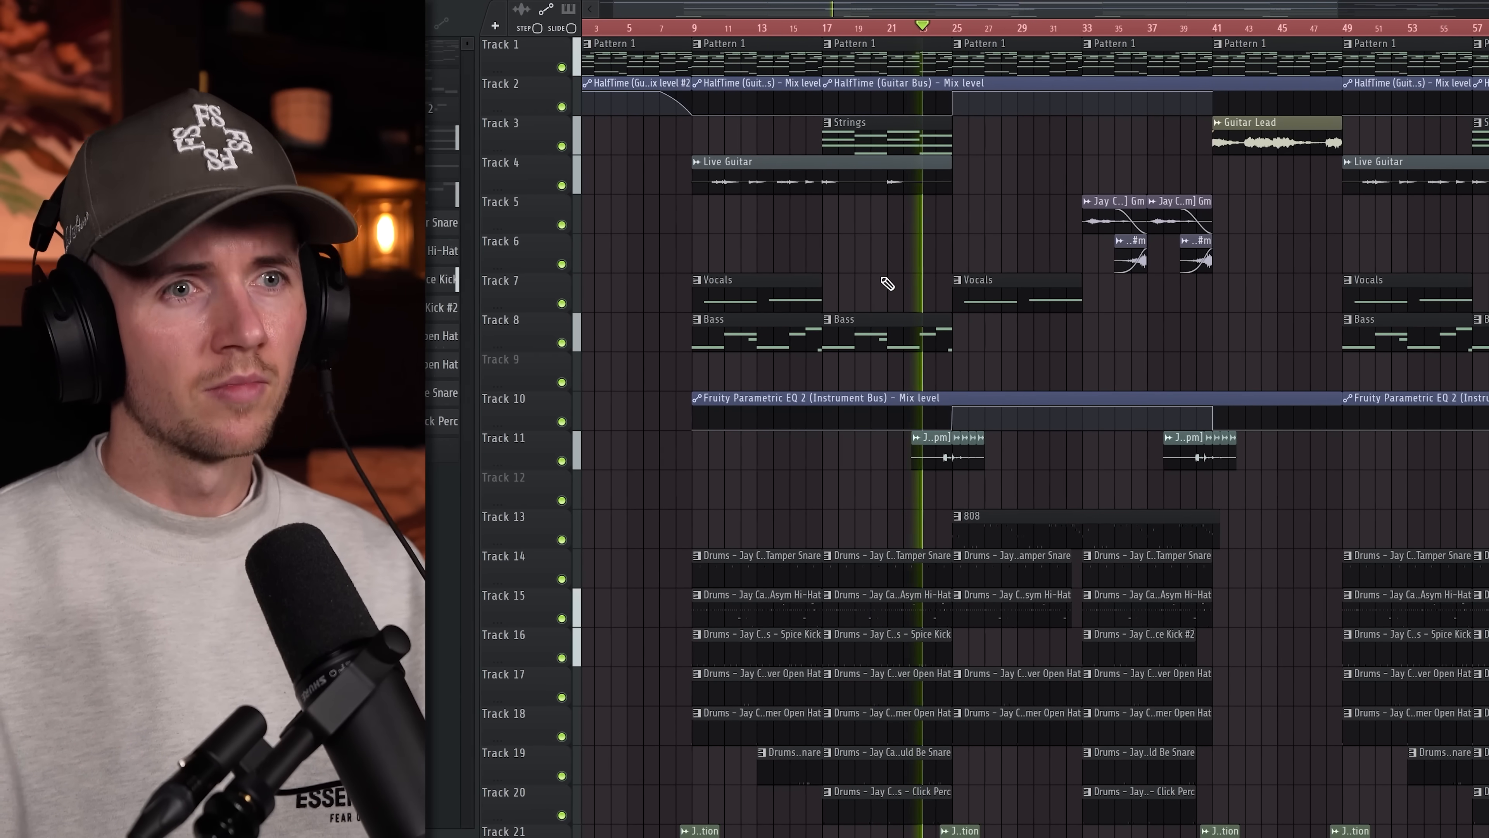
scroll(885, 283, down, 1)
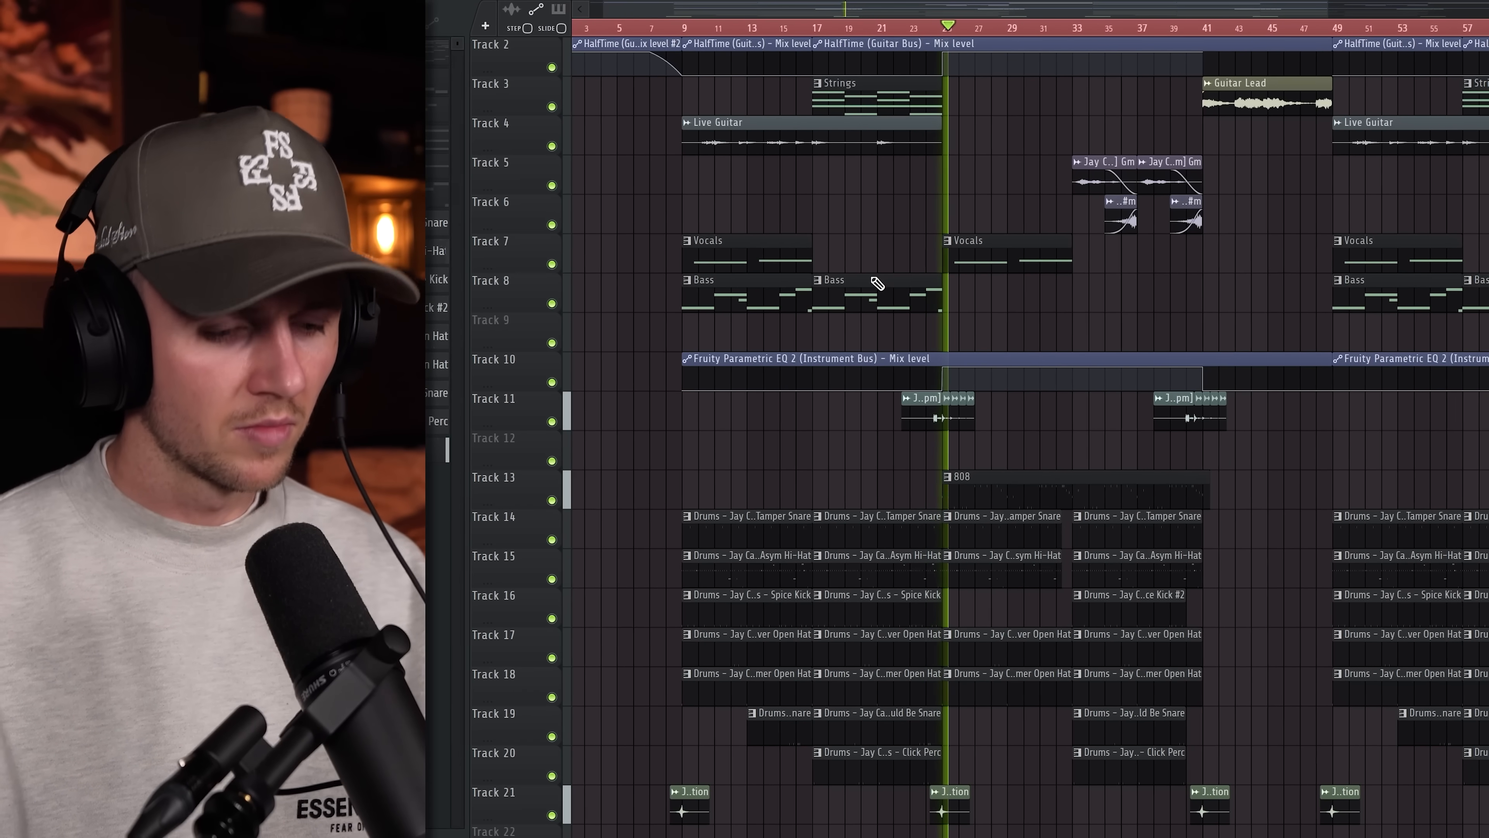
scroll(916, 222, up, 1)
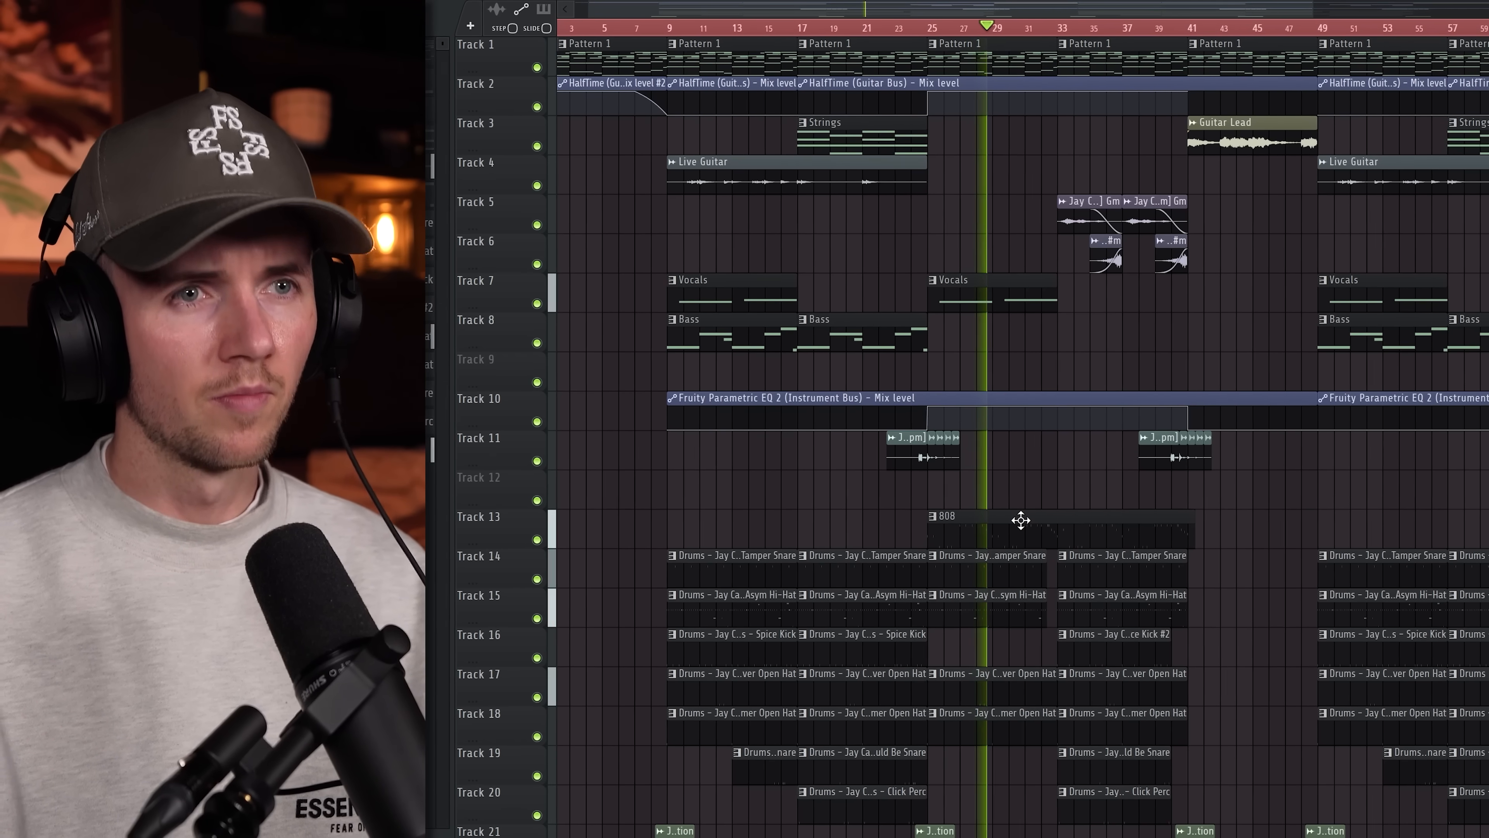
scroll(1113, 510, up, 2)
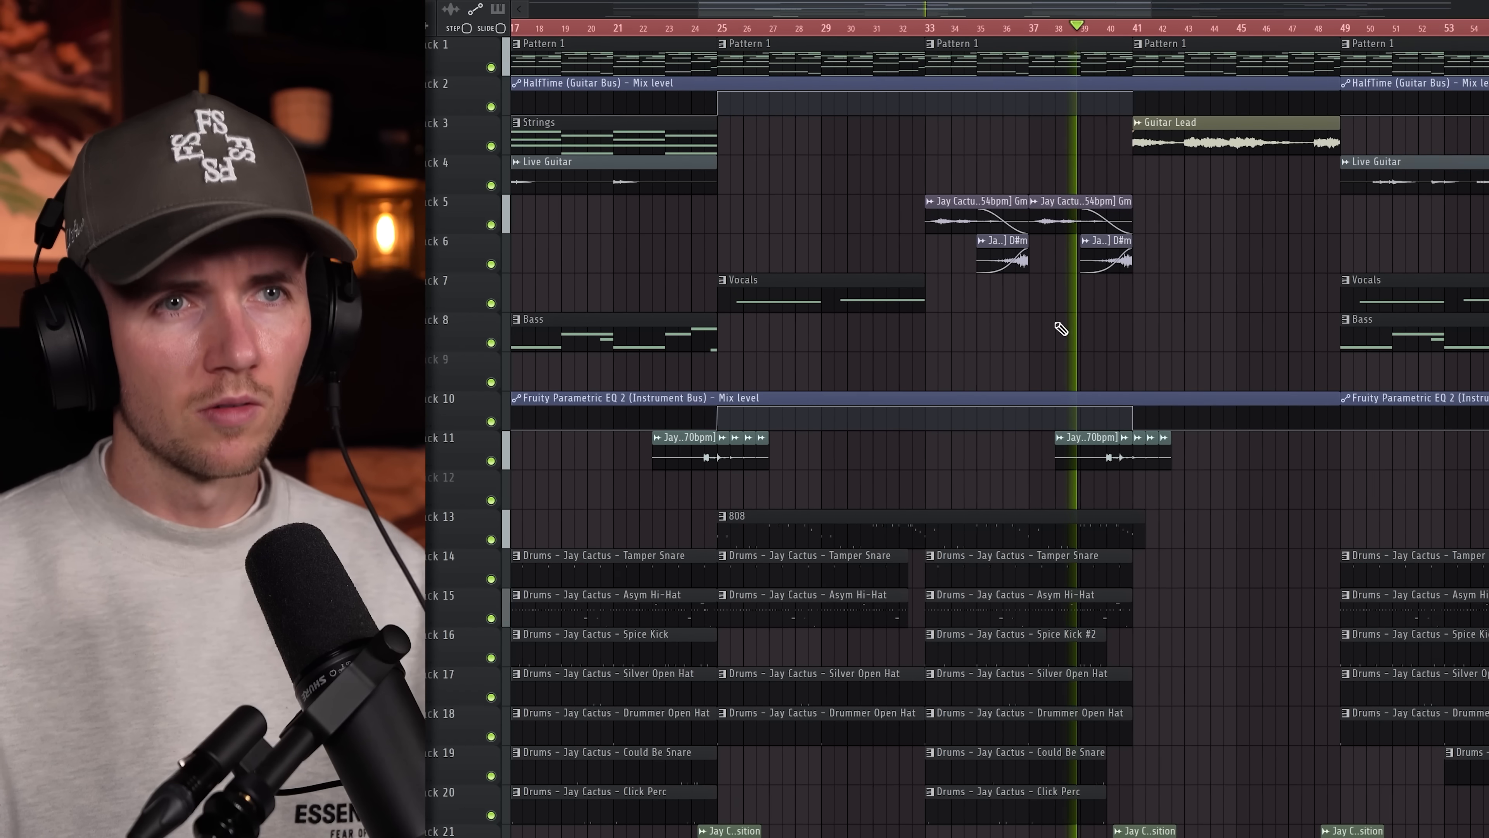
scroll(1060, 329, down, 1)
scroll(1348, 379, up, 1)
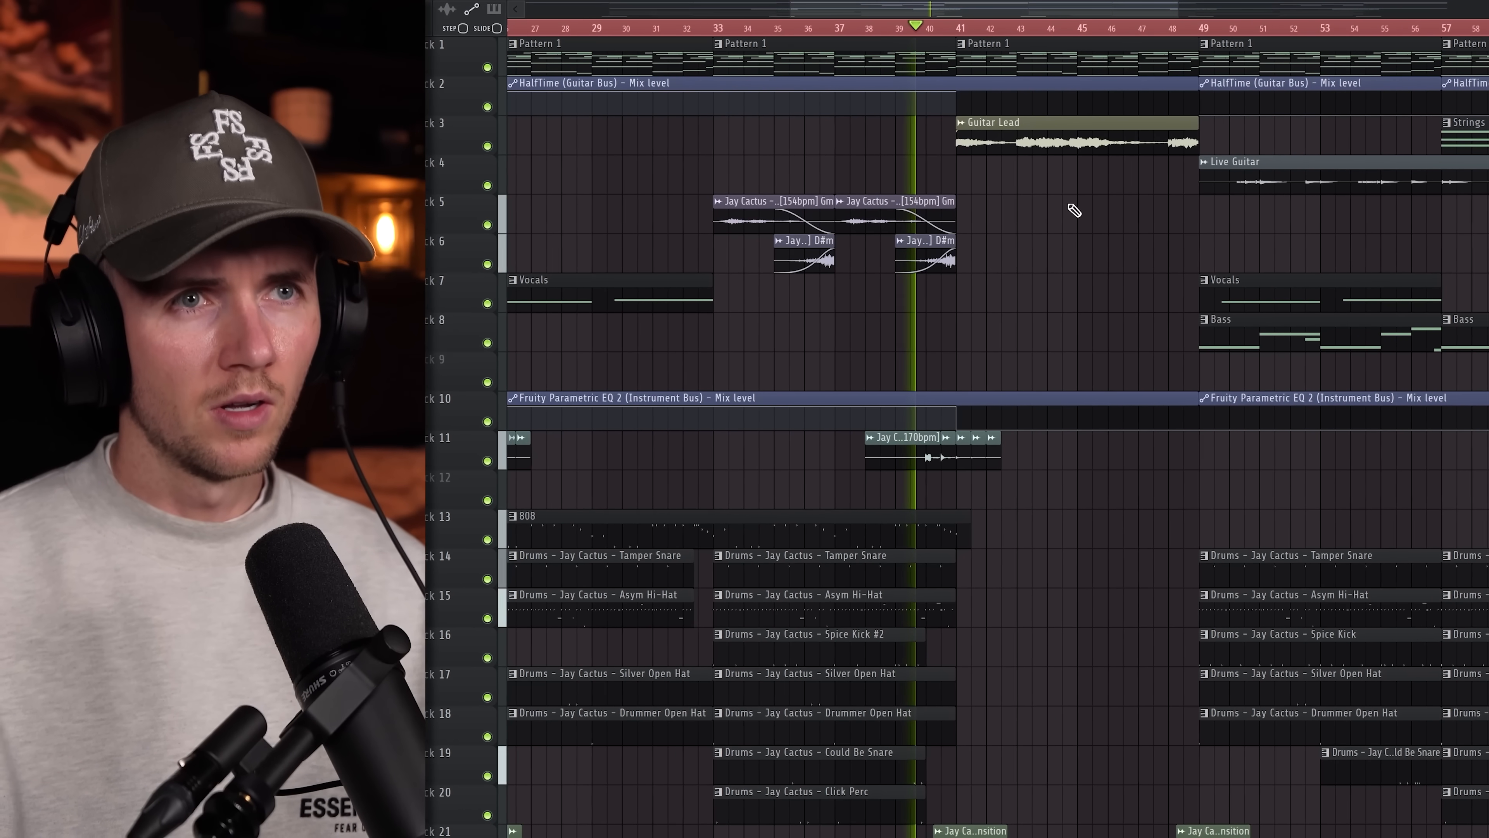
scroll(1176, 347, up, 1)
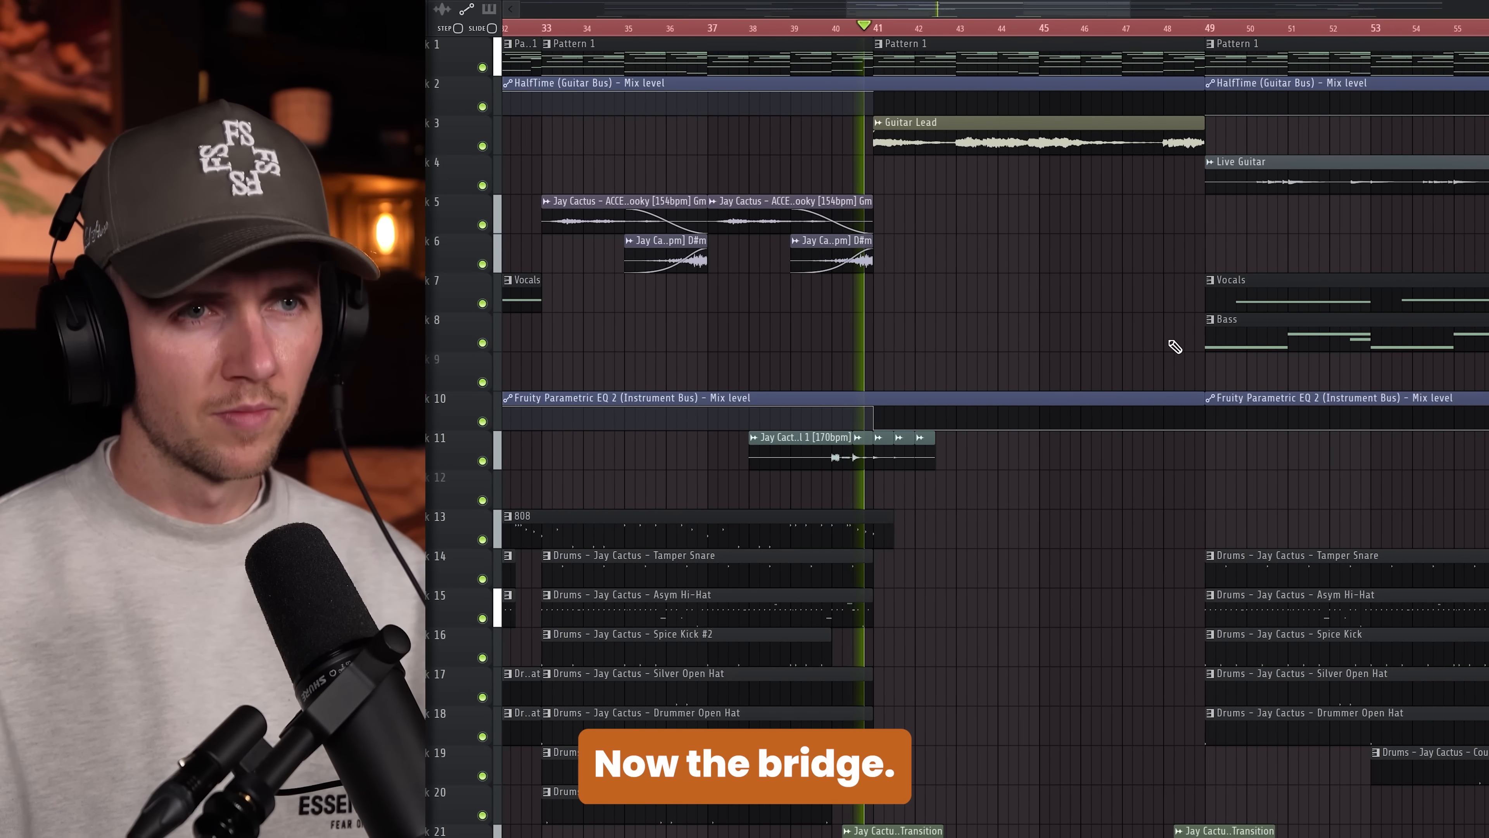